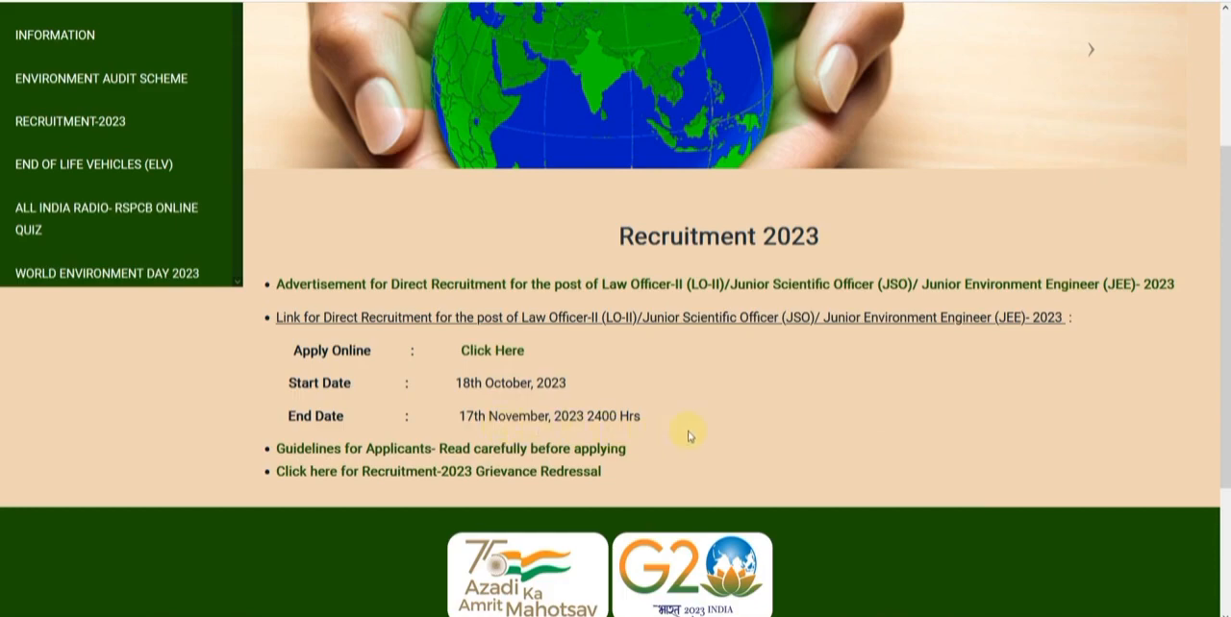
Switch to the RSPCB online application portal and open the new registration form
scroll(689, 437, "up", 3)
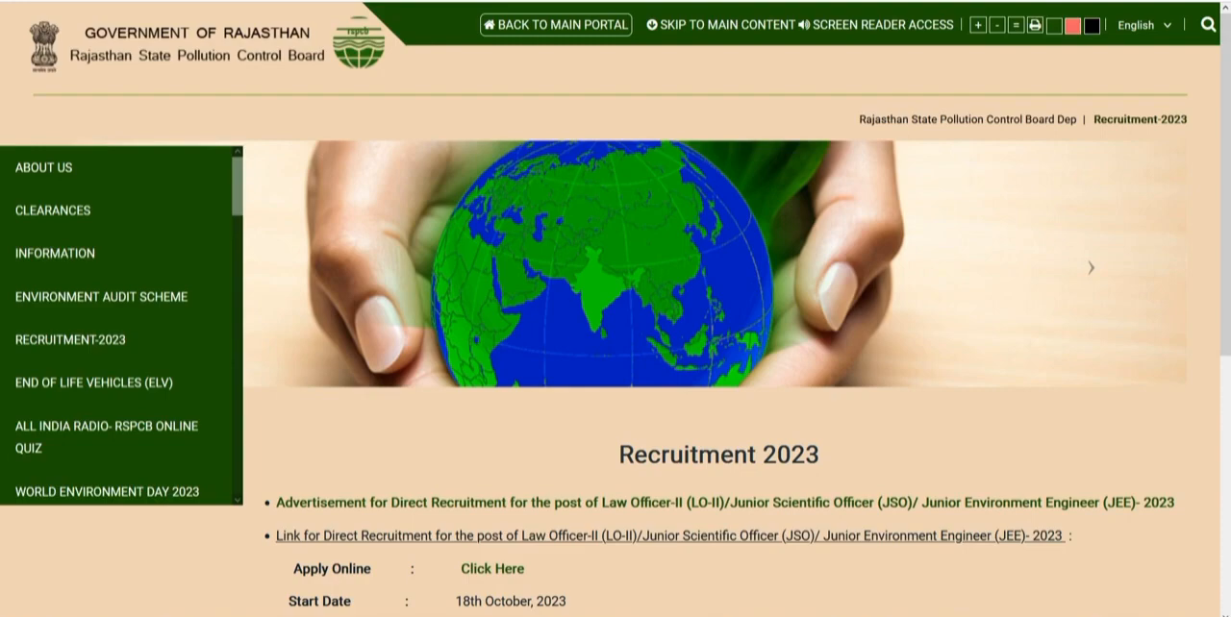
key("ctrl+Tab")
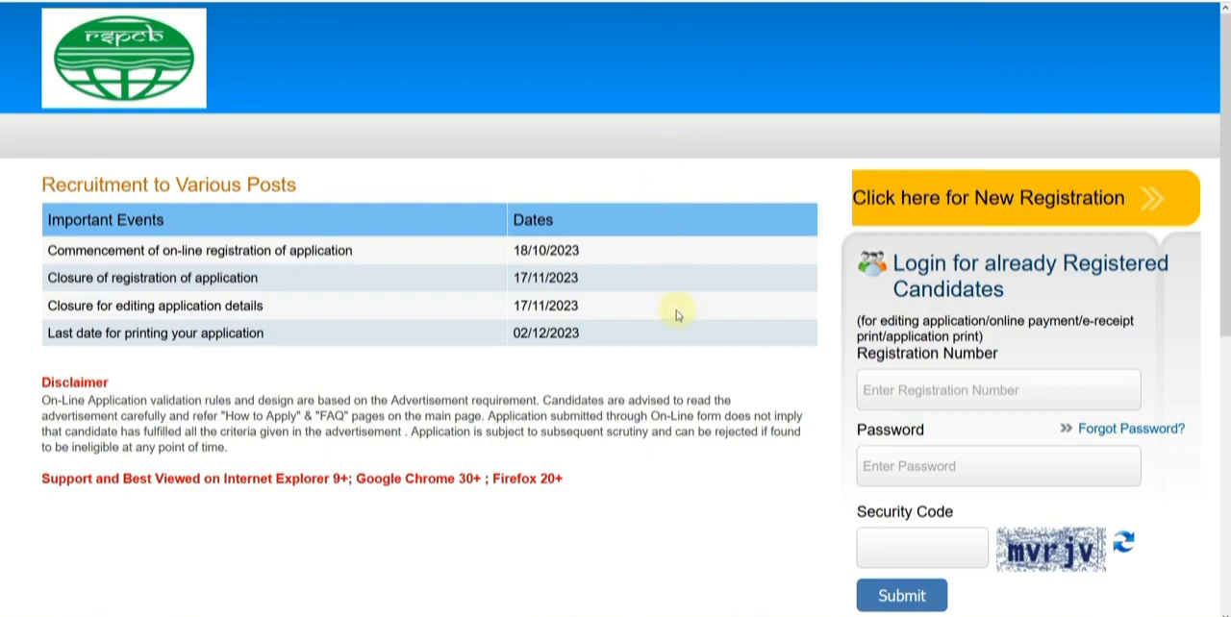
left_click(947, 210)
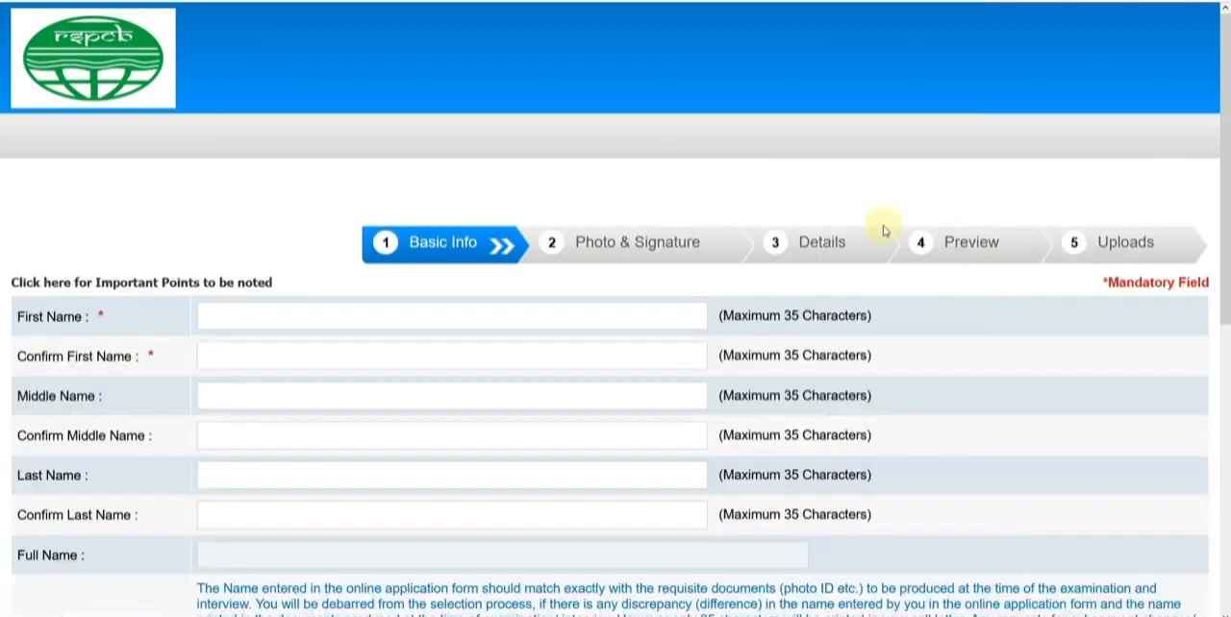
Enter the applicant's first name in the basic information form and repeat it in the confirmation field
scroll(252, 221, "down", 1)
left_click(256, 199)
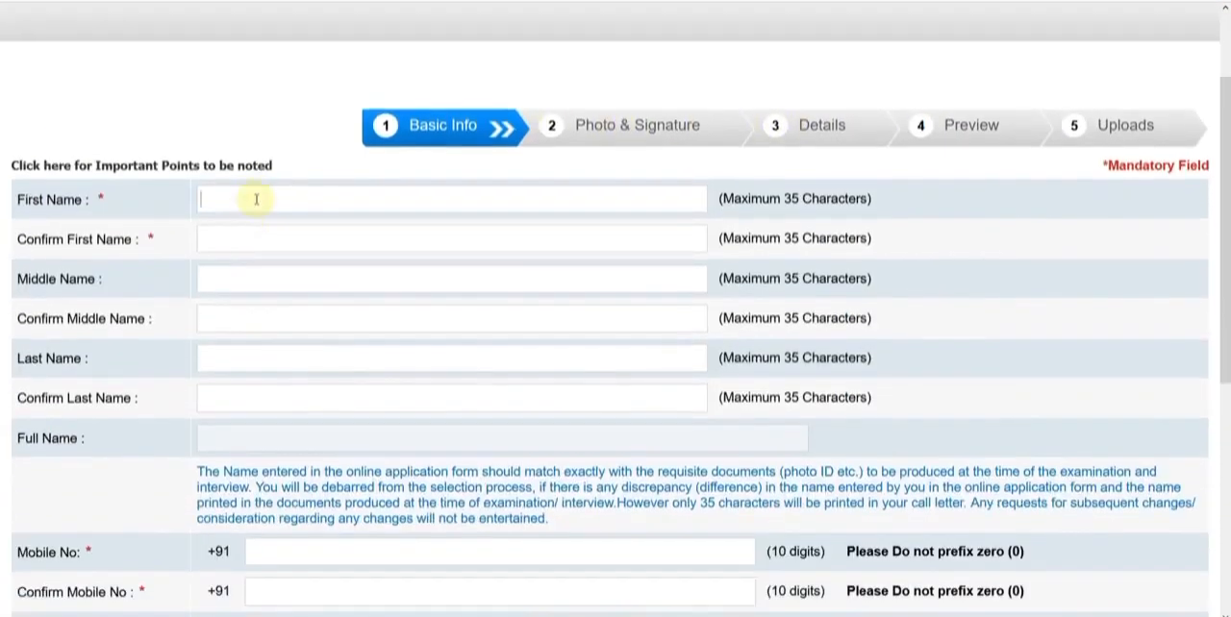
key("Tab")
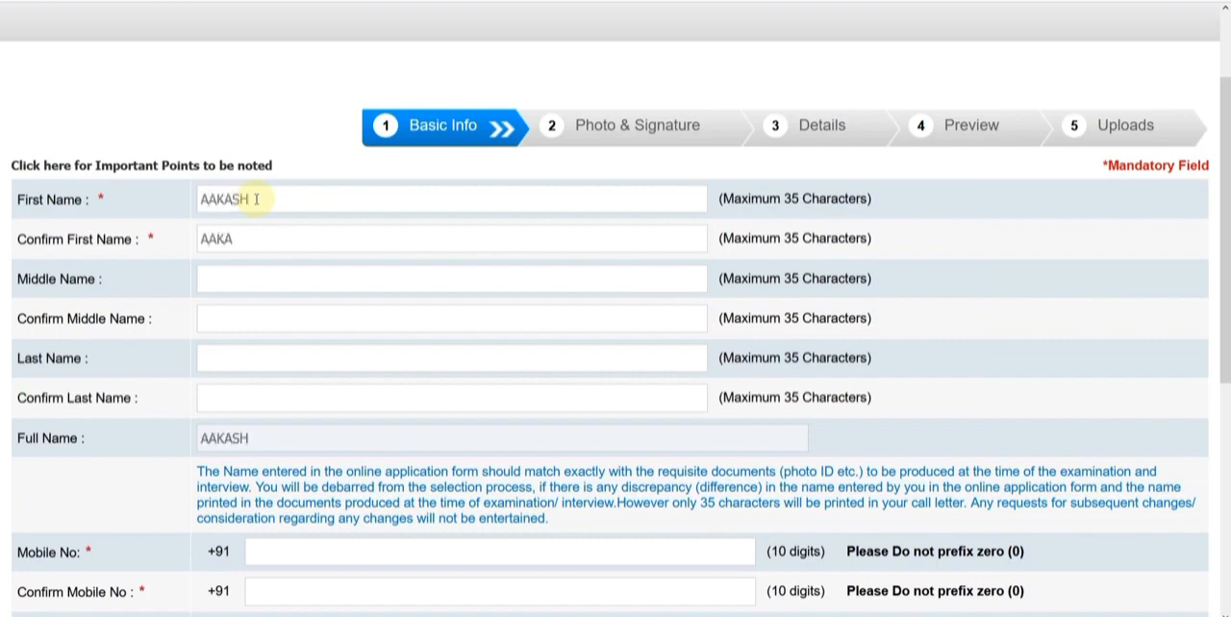
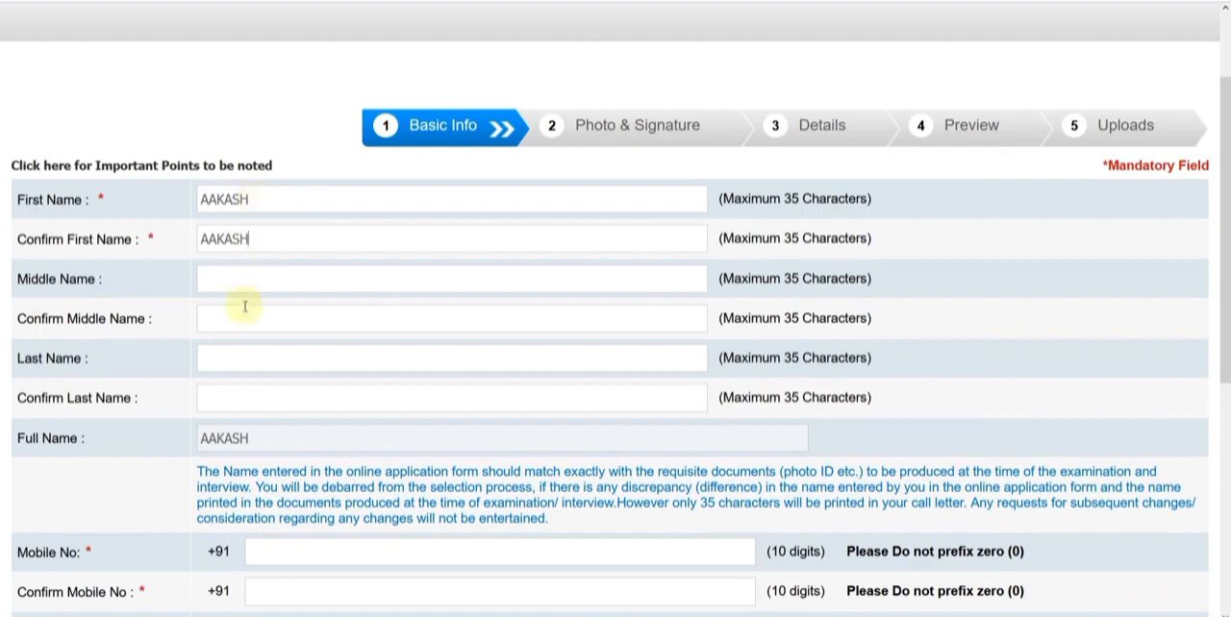
Fill in the applicant's last name and its confirmation, leaving the middle name empty
left_click(239, 361)
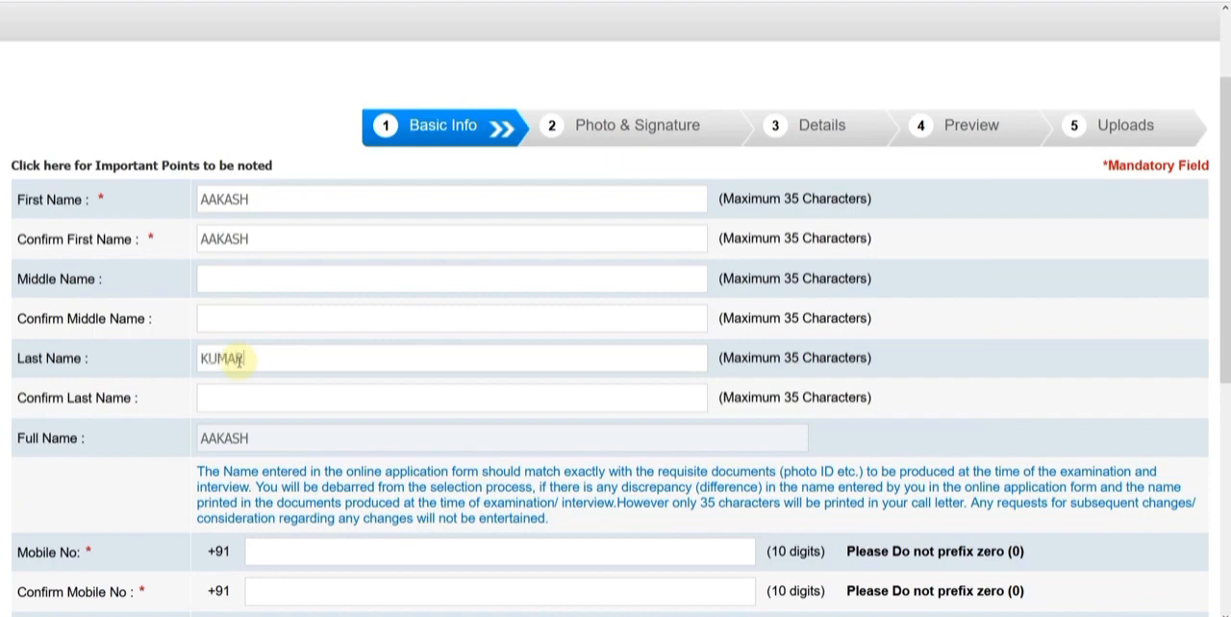
key("Tab")
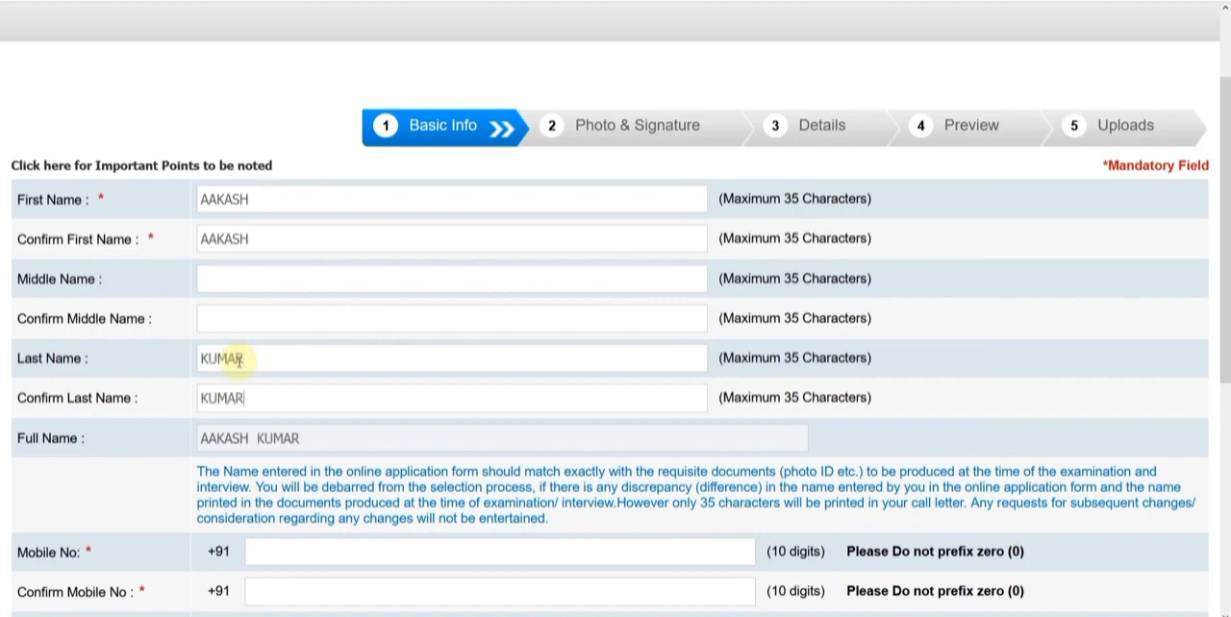
Enter the applicant's e-mail ID with the gmail.com domain, confirm the full address, and save the basic information to continue
scroll(259, 240, "down", 3)
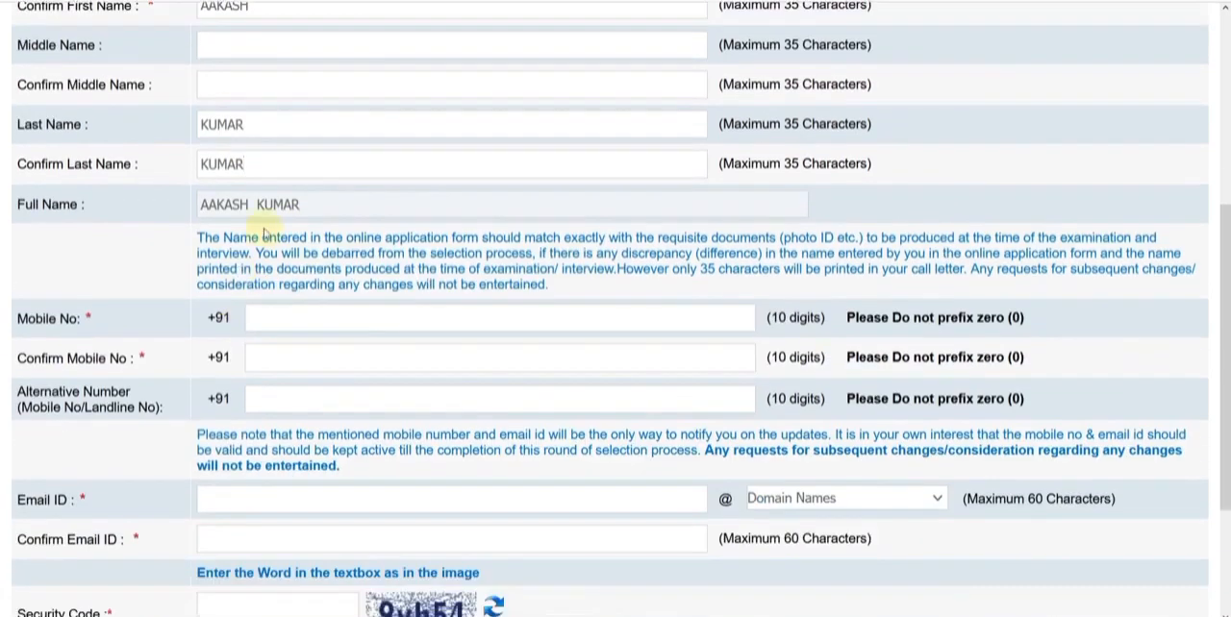
scroll(265, 234, "down", 2)
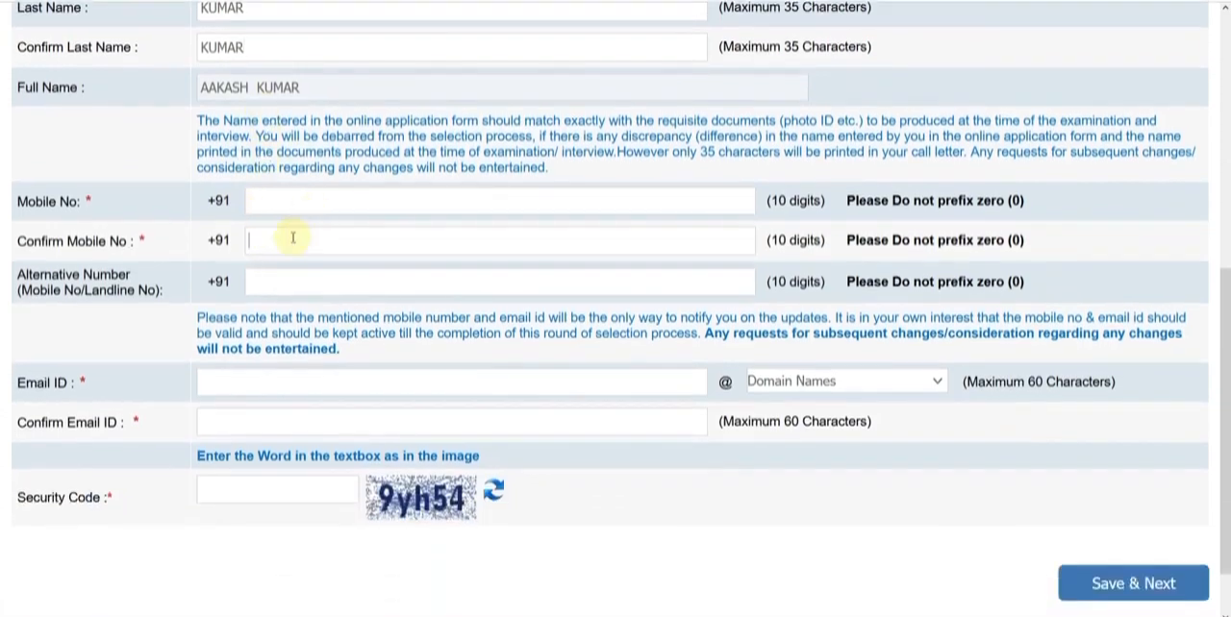
scroll(289, 289, "down", 1)
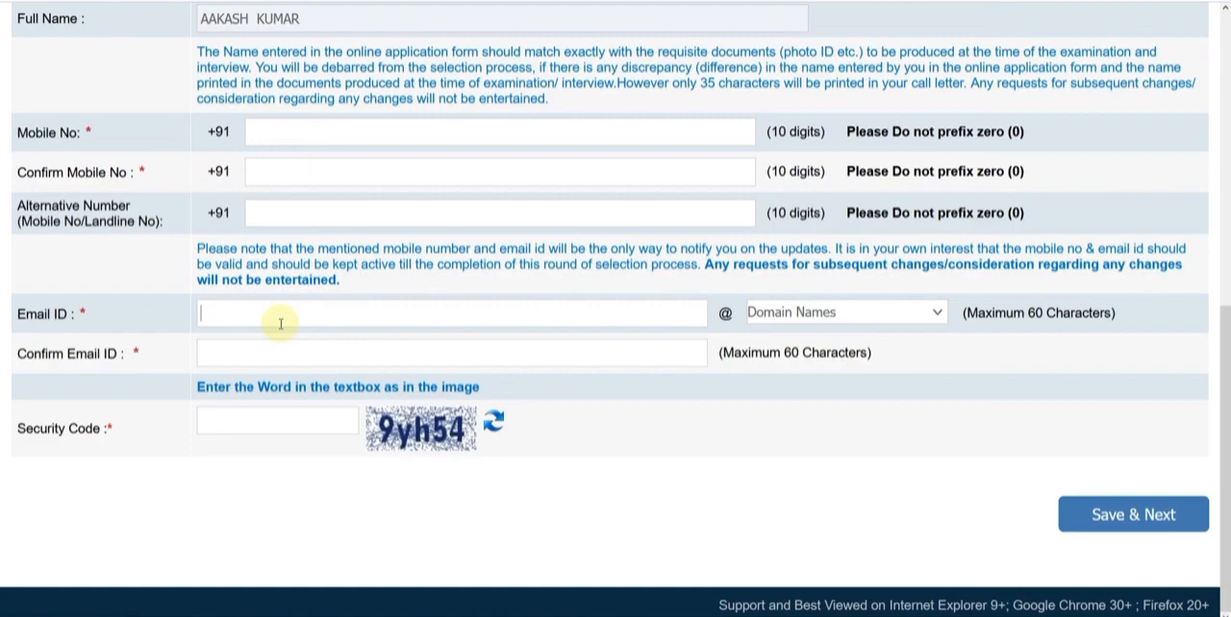
left_click(771, 320)
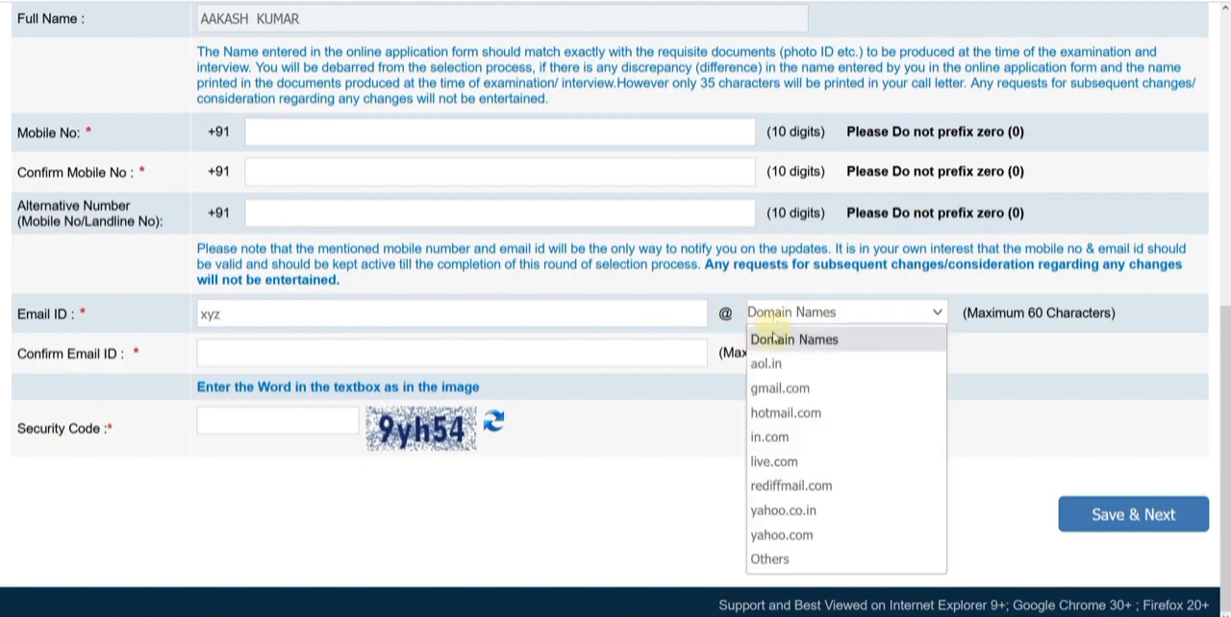
left_click(779, 388)
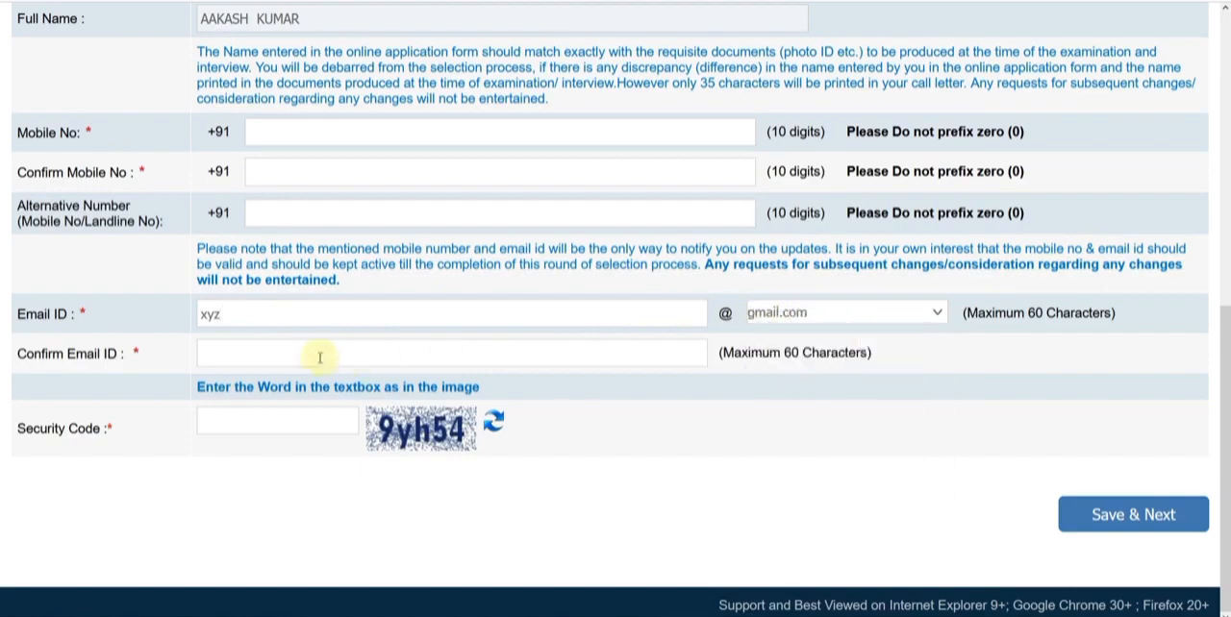
left_click(265, 352)
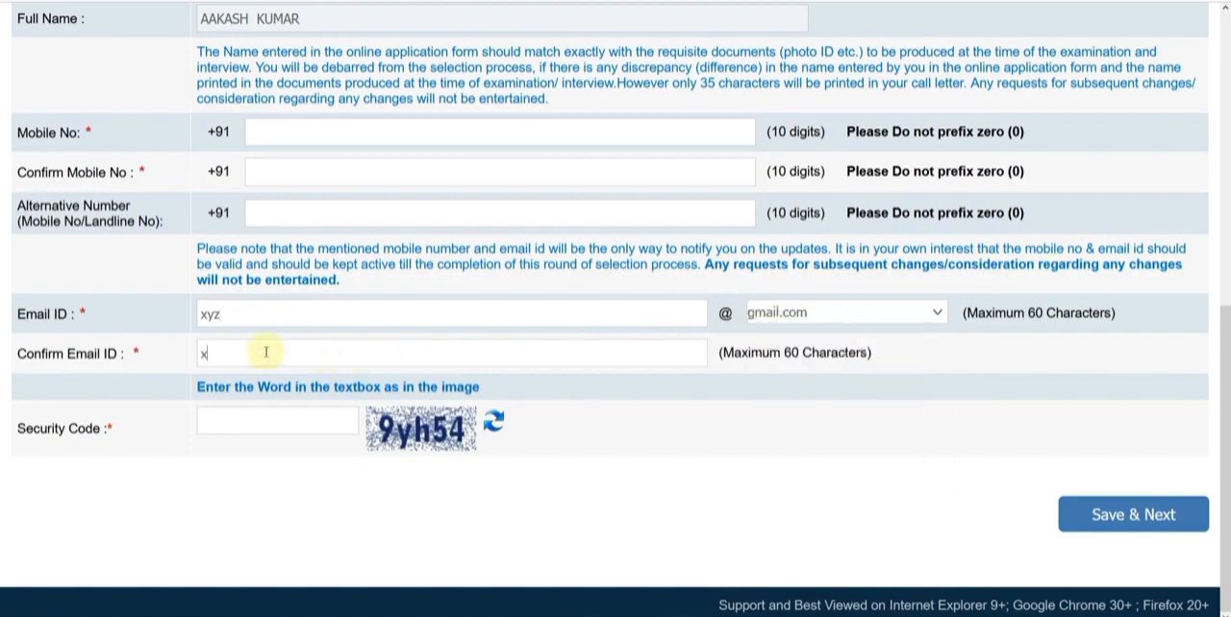
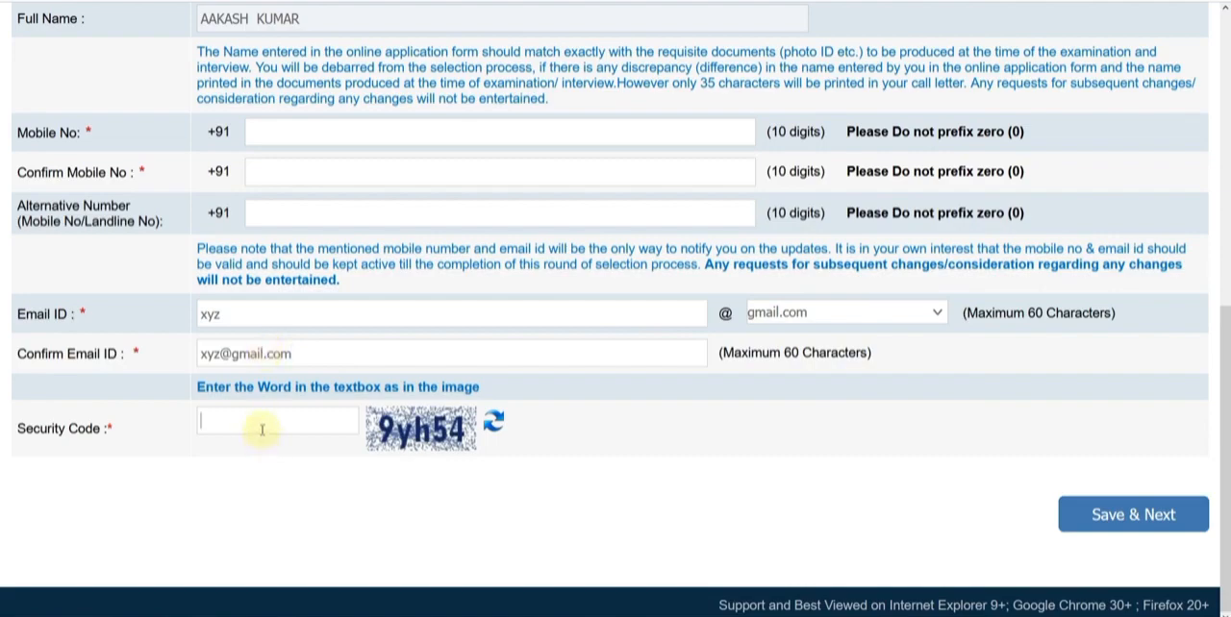
left_click(1118, 529)
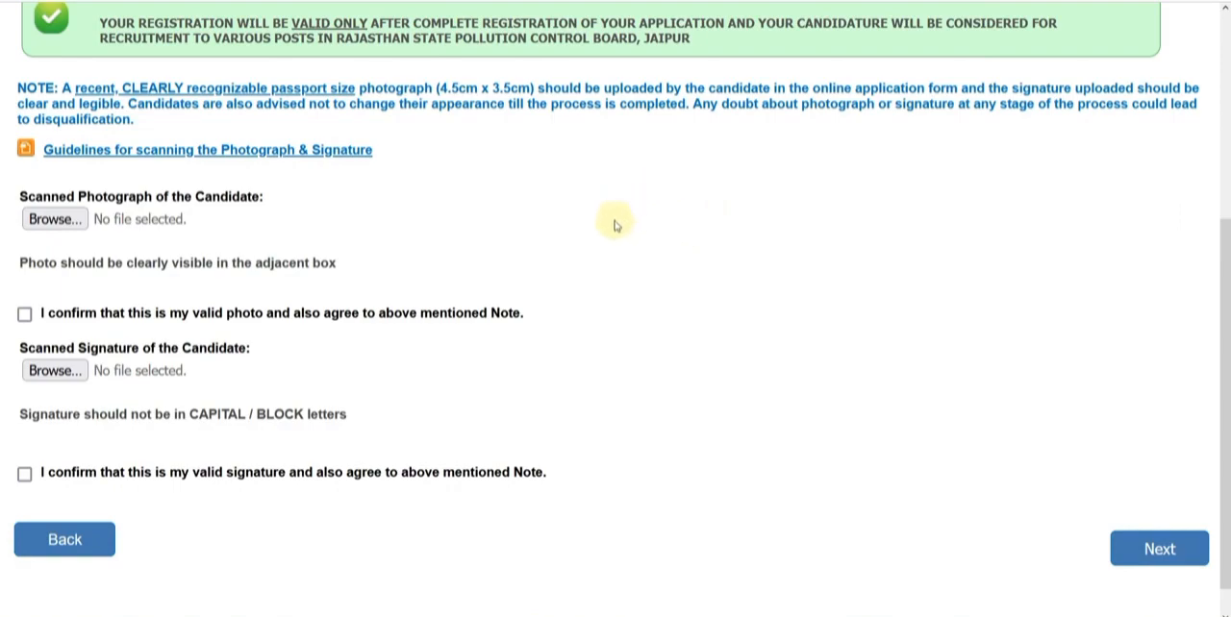
Read the photograph and signature scanning guidelines, checking the required signature file size, and return to the application form
left_click(281, 151)
scroll(701, 325, "down", 1)
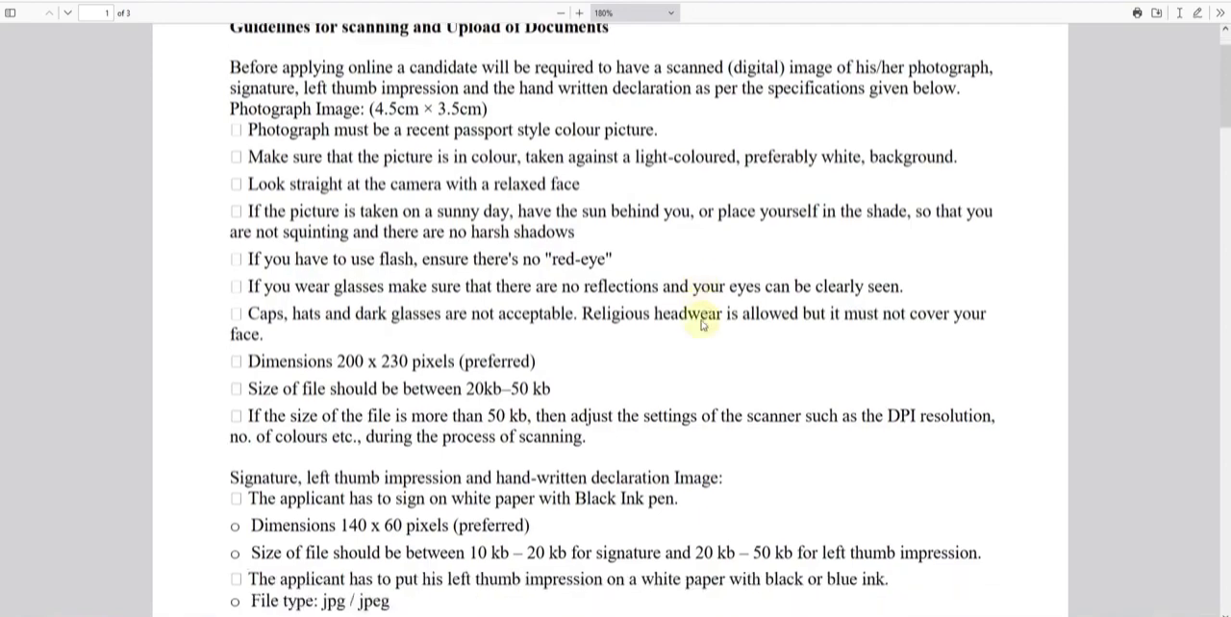
scroll(511, 387, "down", 1)
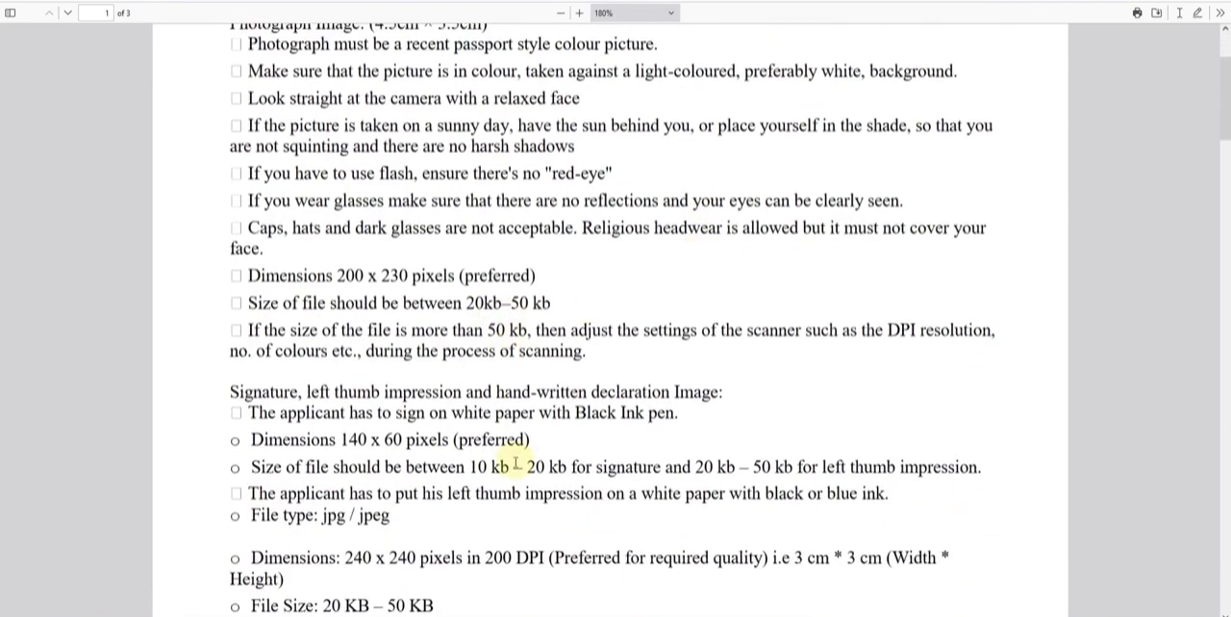
left_click_drag(471, 468, 569, 467)
left_click(567, 468)
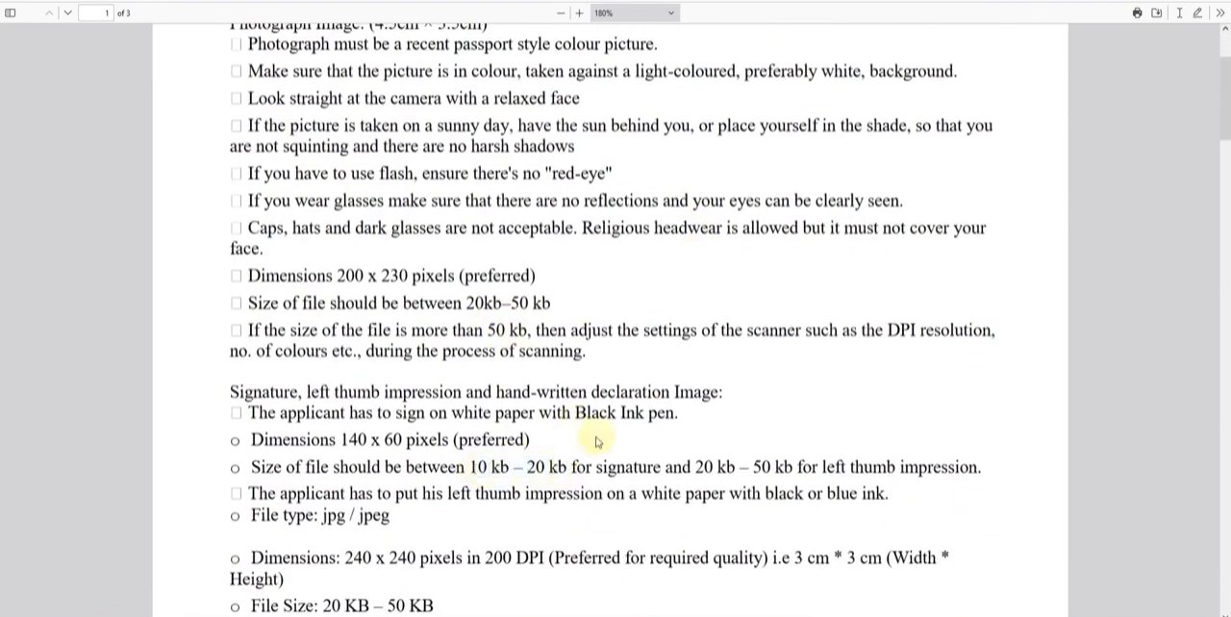
left_click(510, 1)
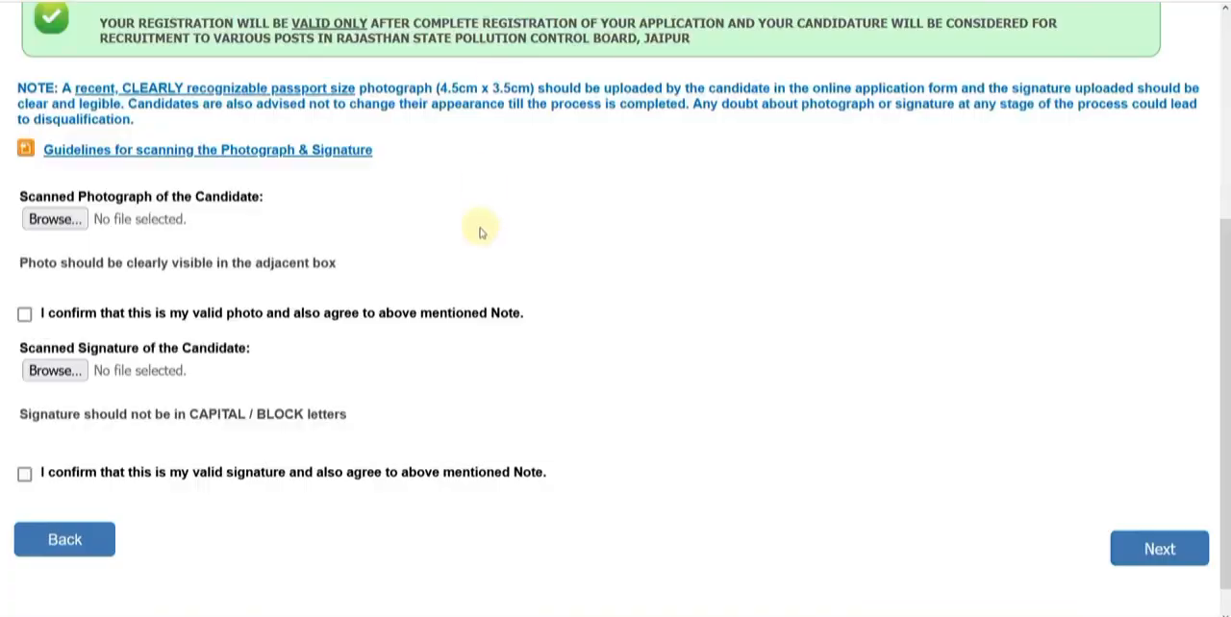
Upload the image file 100 as the candidate's scanned photograph and a signature image as the scanned signature
left_click(54, 219)
double_click(212, 53)
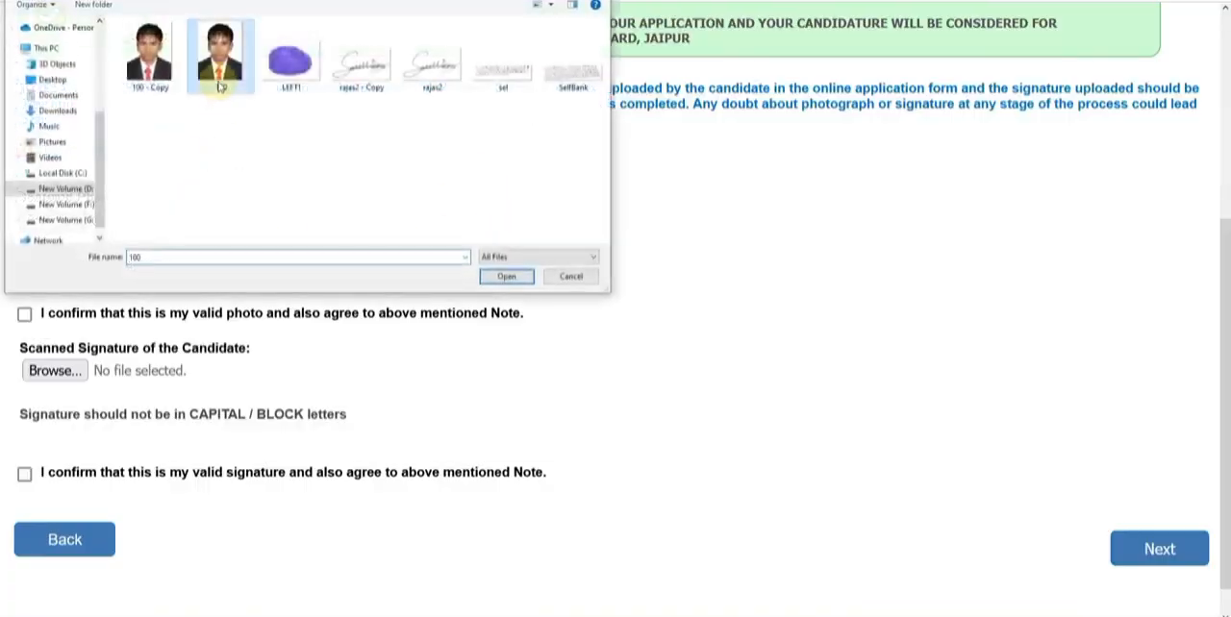
scroll(308, 404, "down", 3)
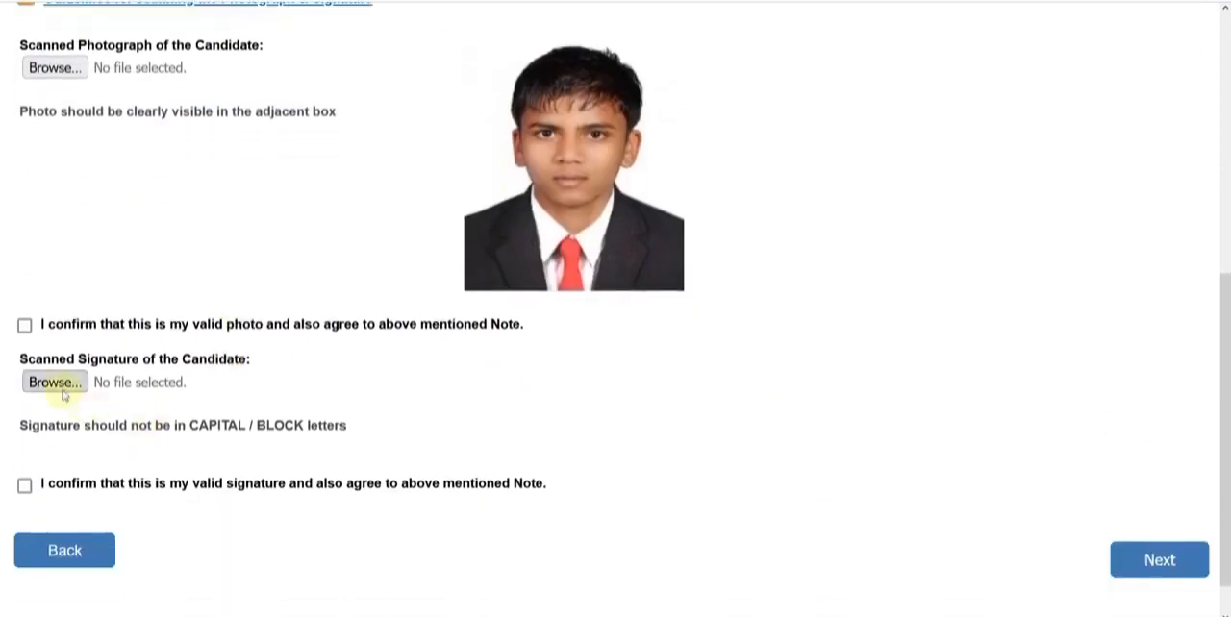
left_click(56, 383)
double_click(452, 88)
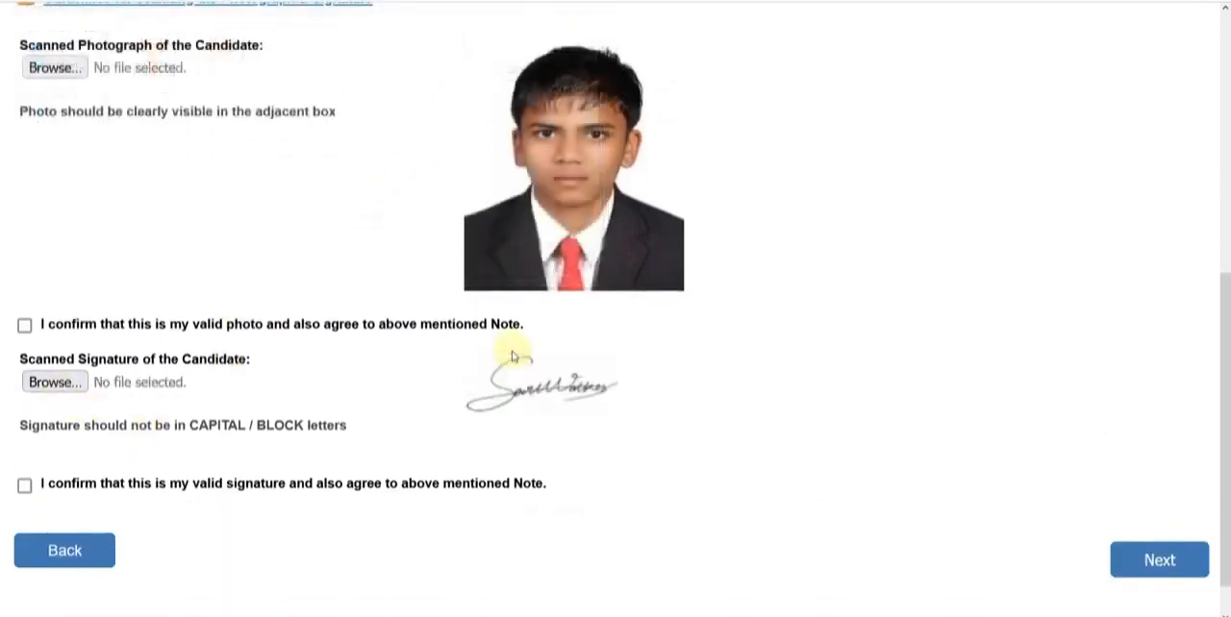
Confirm that the uploaded photo and signature are valid, and proceed to the Details stage
scroll(22, 349, "down", 1)
left_click(24, 279)
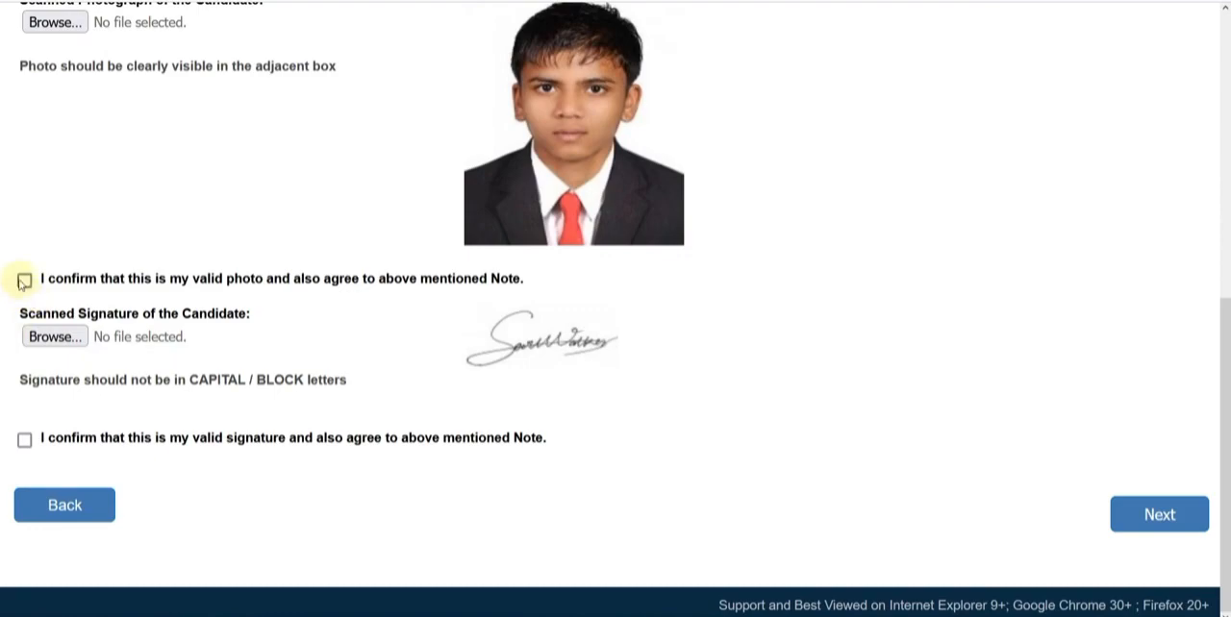
left_click(25, 440)
left_click(1143, 517)
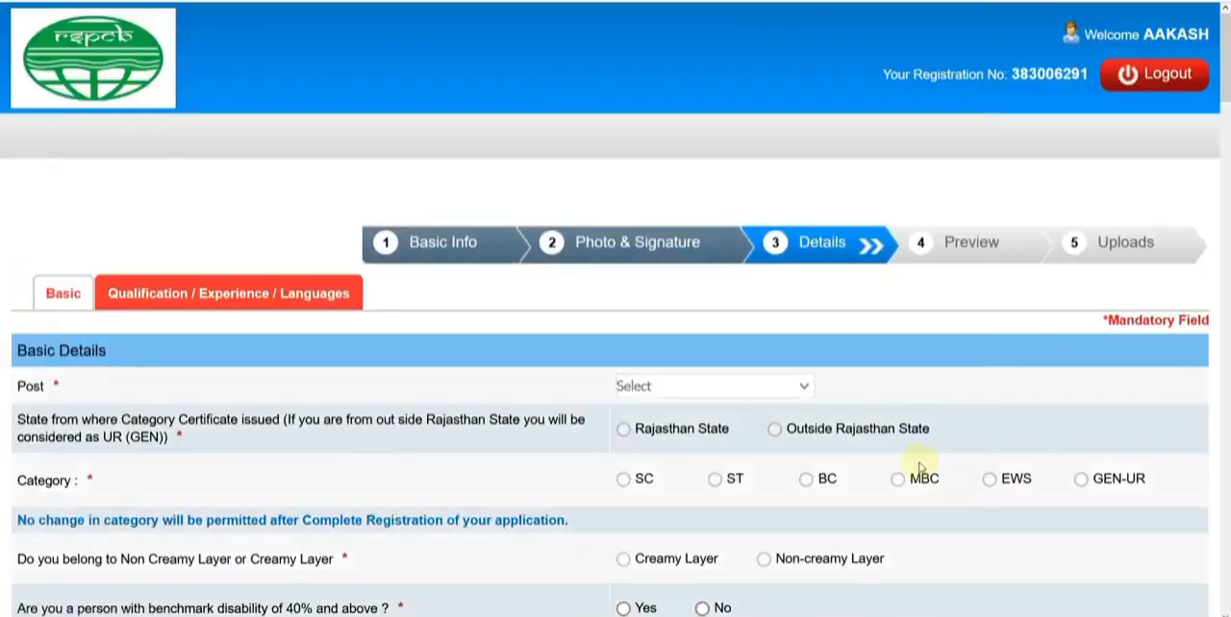
Choose Junior Environmental Engineer as the post in the basic details
scroll(919, 468, "down", 3)
left_click(677, 154)
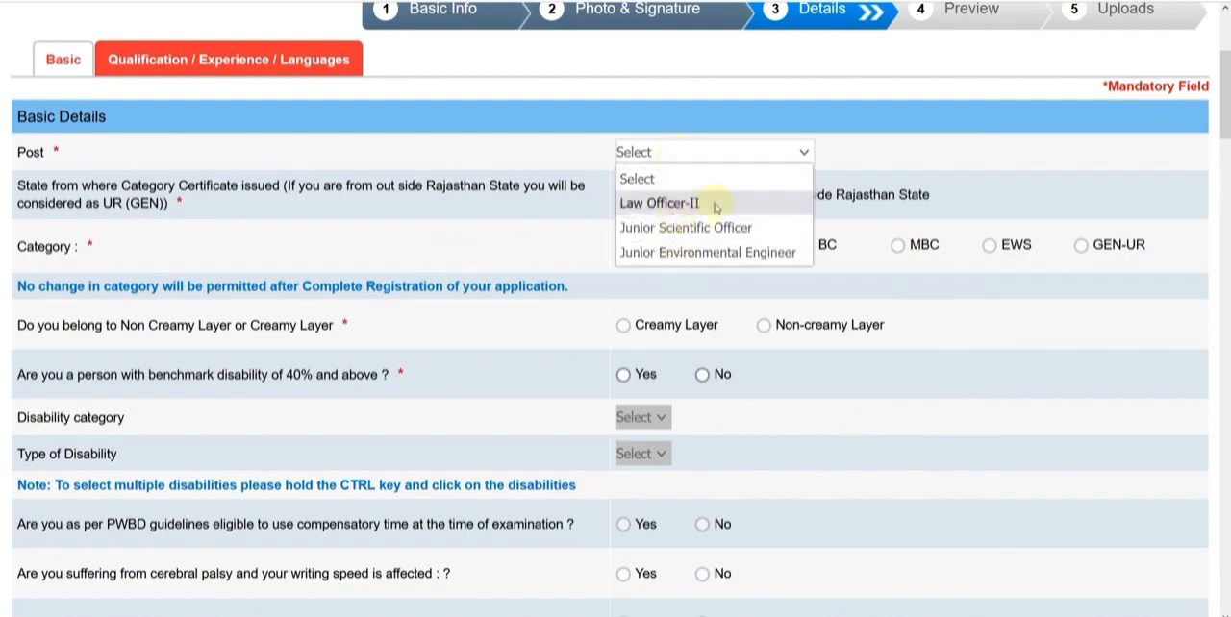
left_click(726, 253)
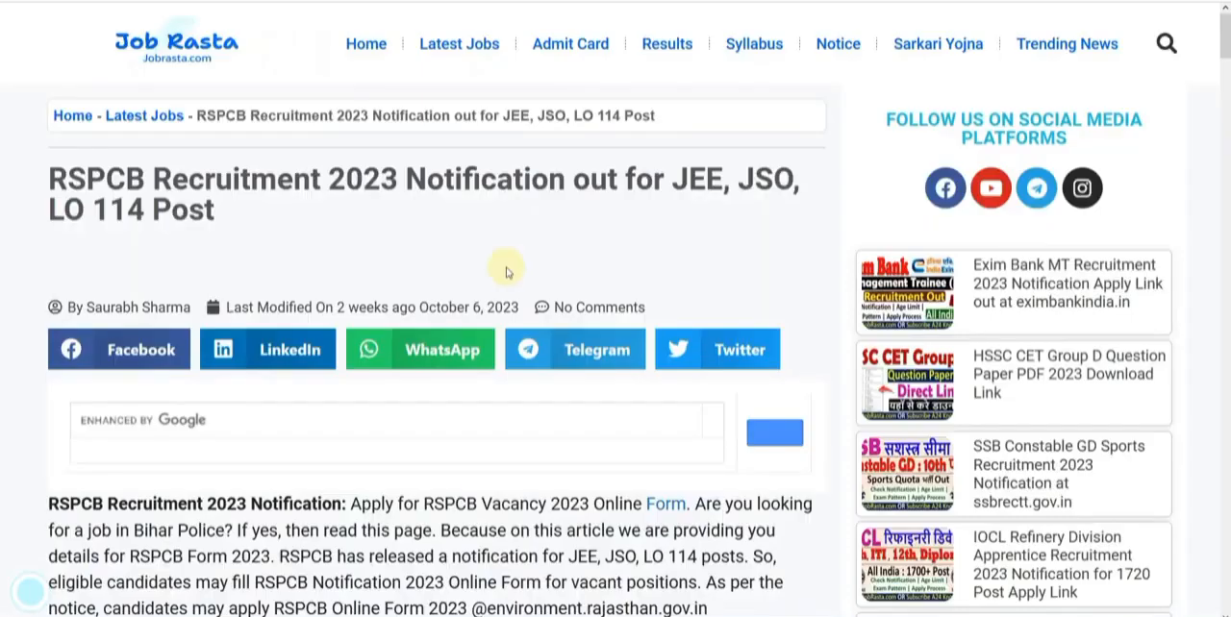
Review the age limit, application fee and post eligibility in the RSPCB recruitment article, and return to the application form
scroll(507, 272, "down", 20)
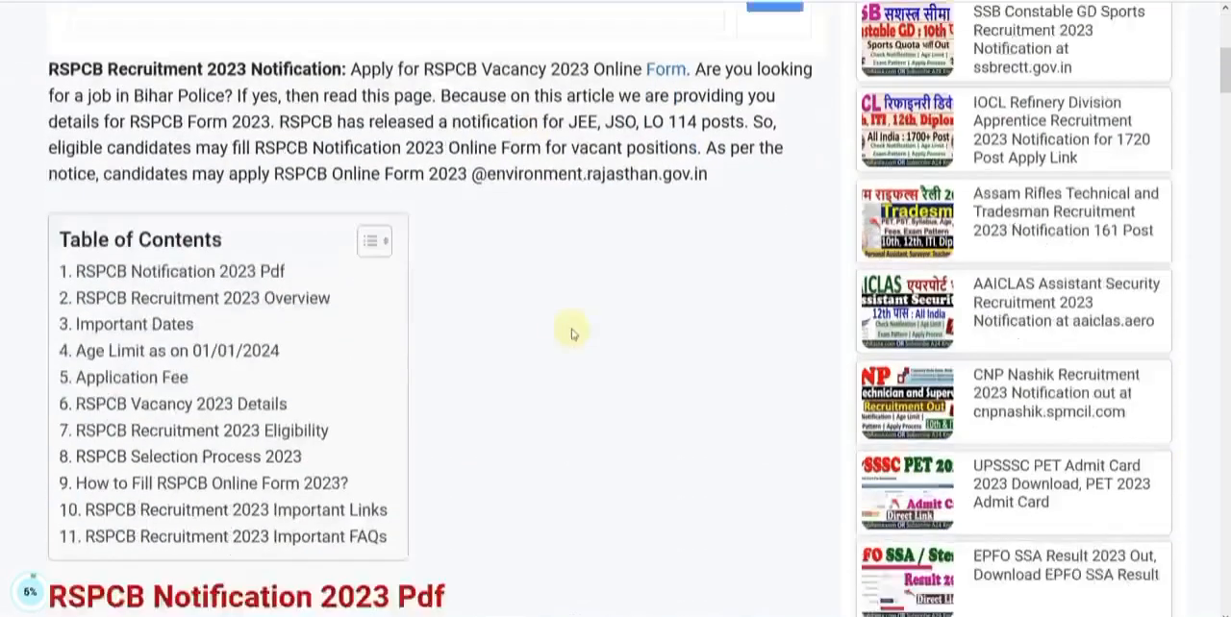
scroll(583, 352, "down", 10)
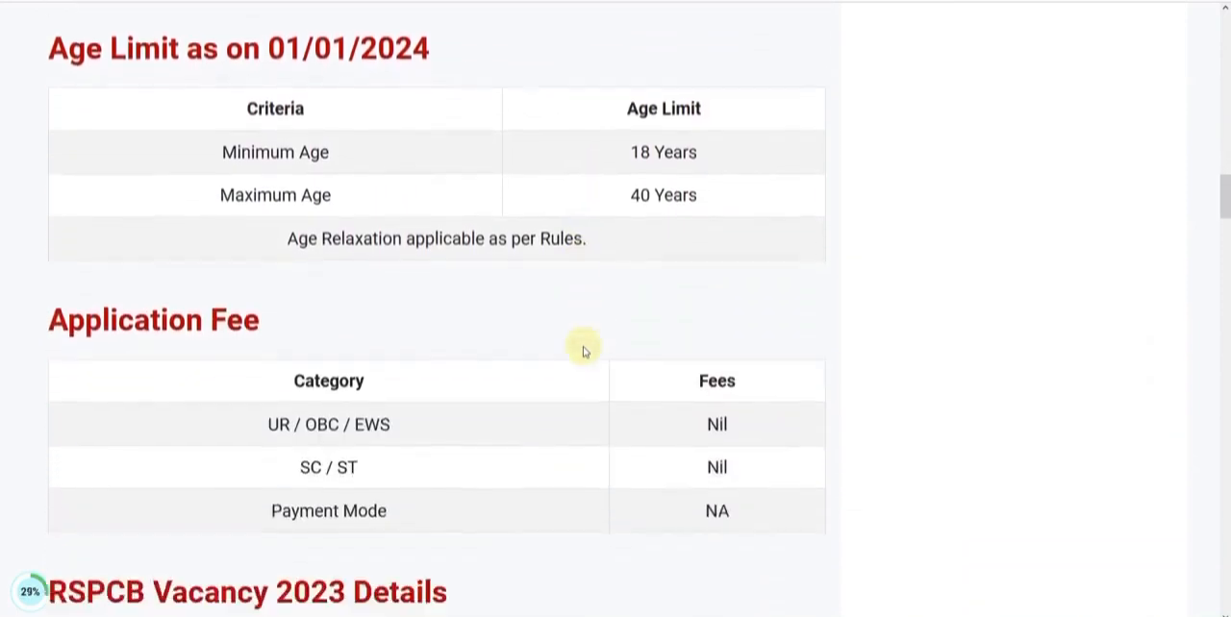
scroll(582, 352, "down", 4)
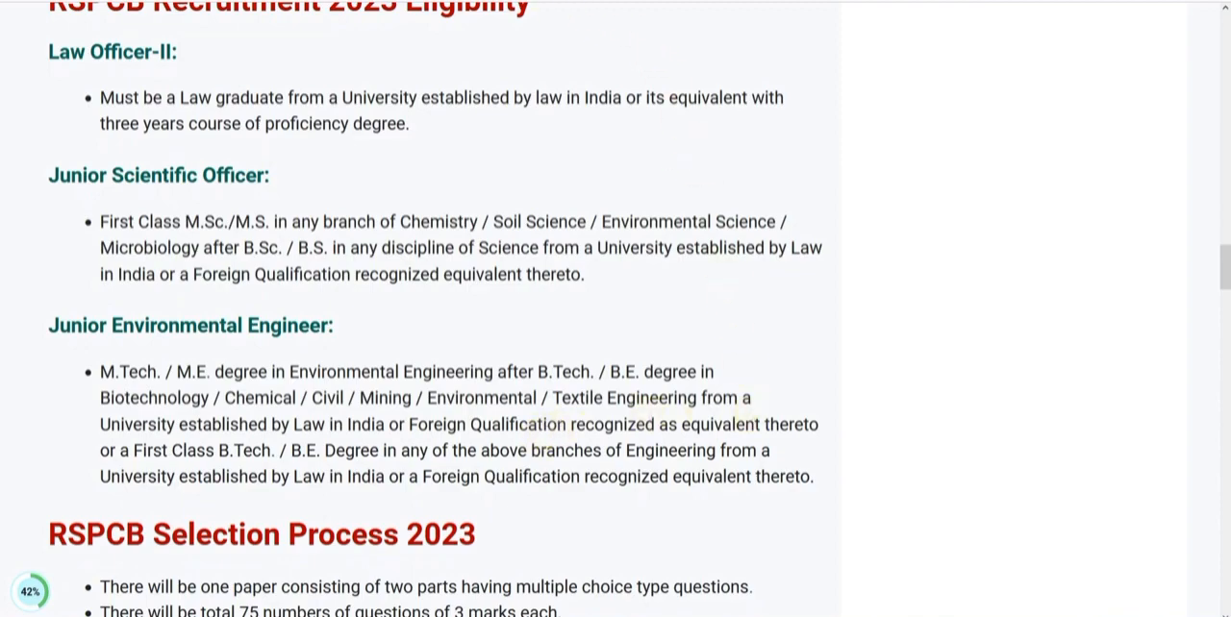
left_click(531, 1)
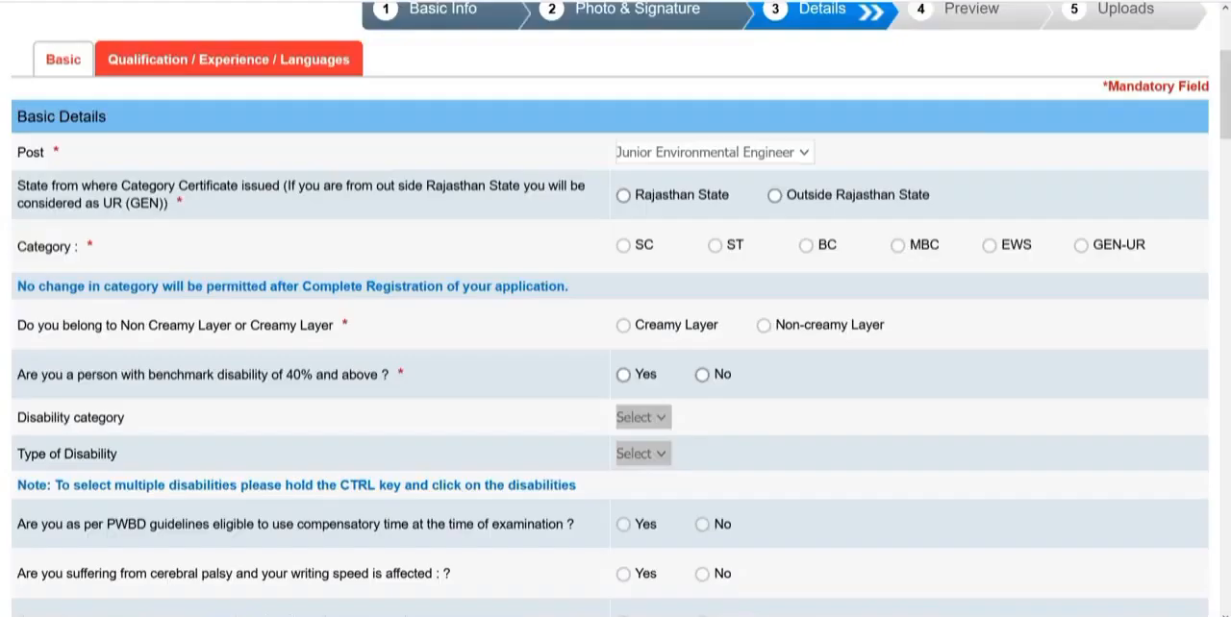
Set the category certificate's issuing state to Rajasthan State and the category to GEN-UR, accepting the category notice
left_click(624, 197)
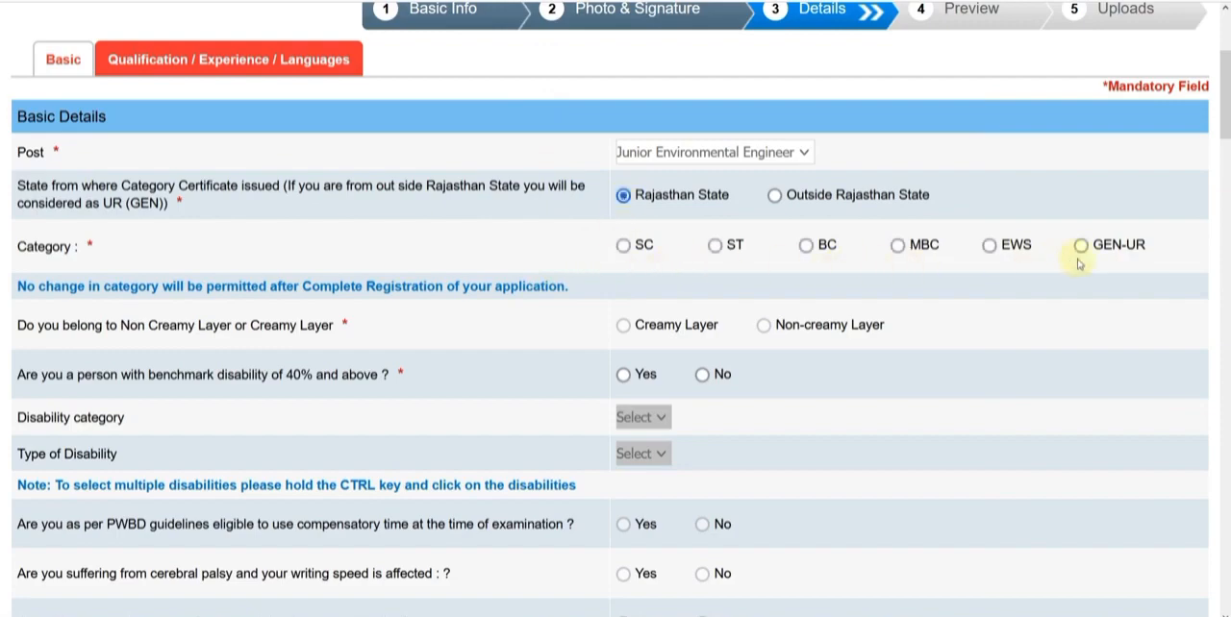
left_click(713, 247)
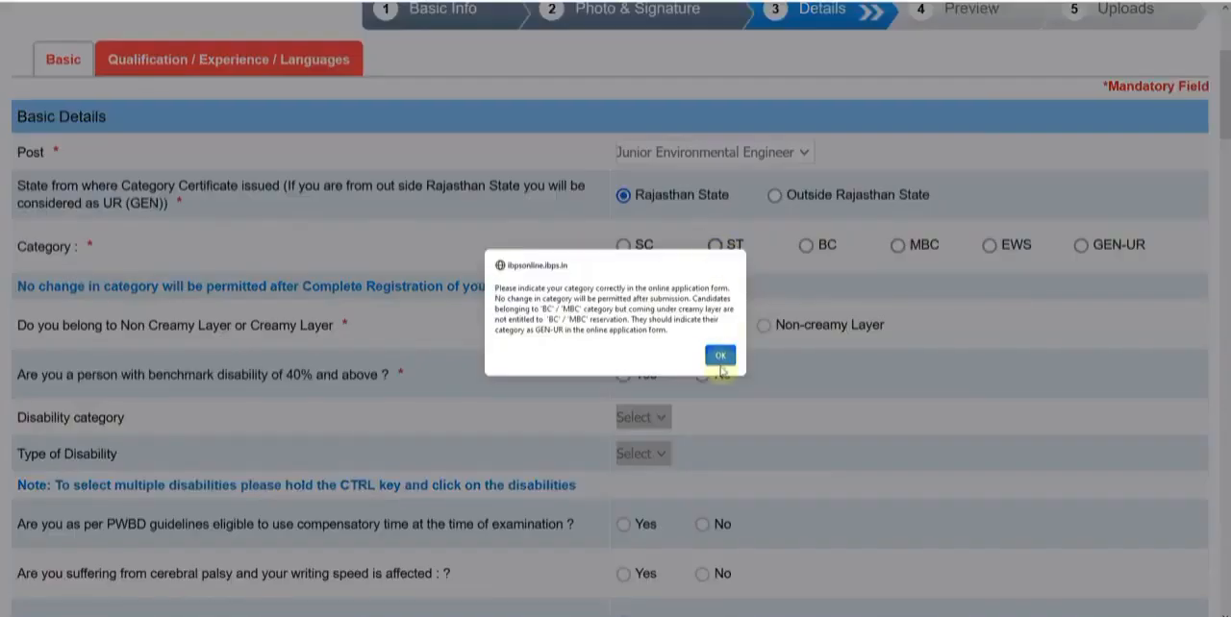
left_click(720, 356)
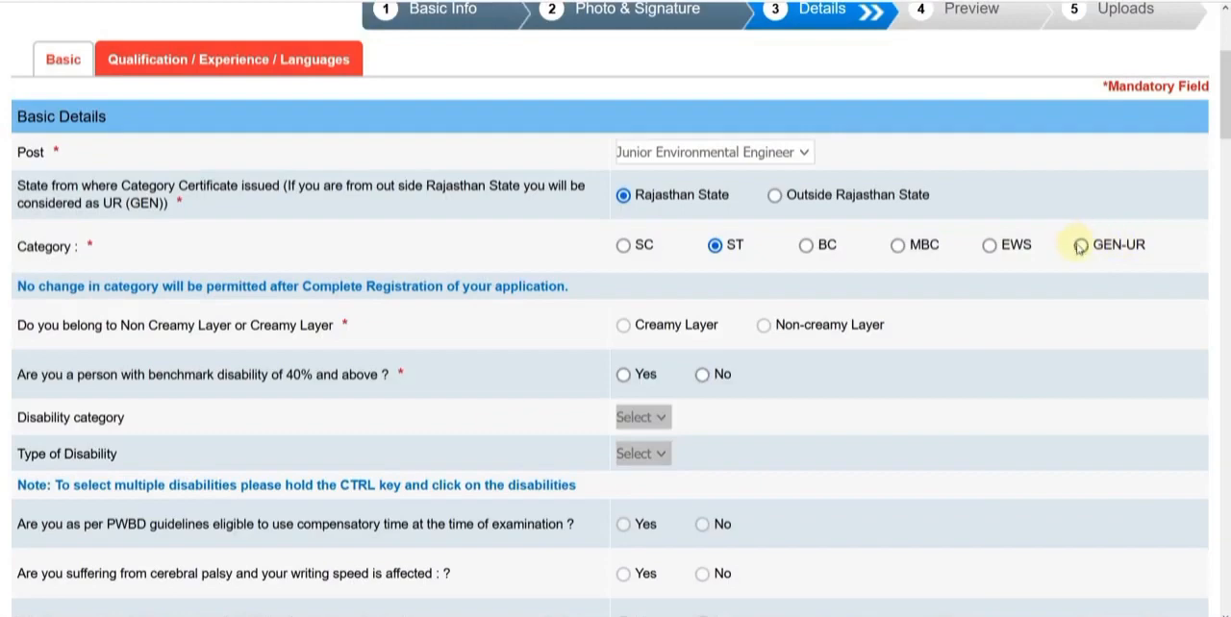
left_click(1081, 245)
left_click(725, 369)
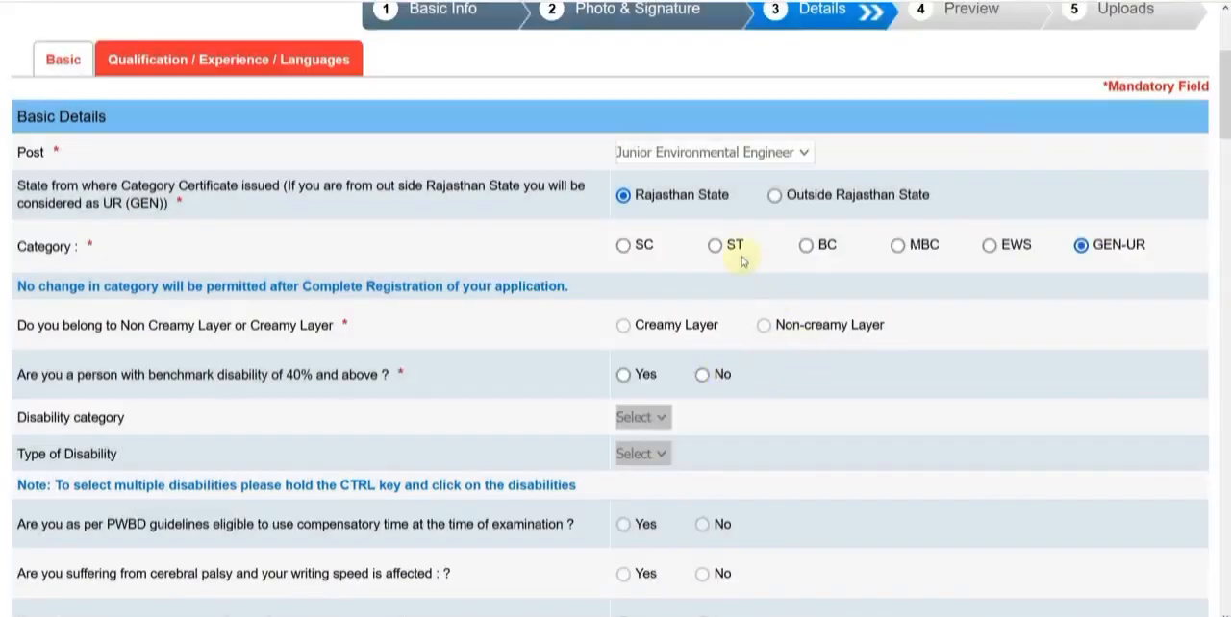
Try Outside Rajasthan State as the certificate's issuing state with the GEN-UR category, accepting the category notice
left_click(774, 196)
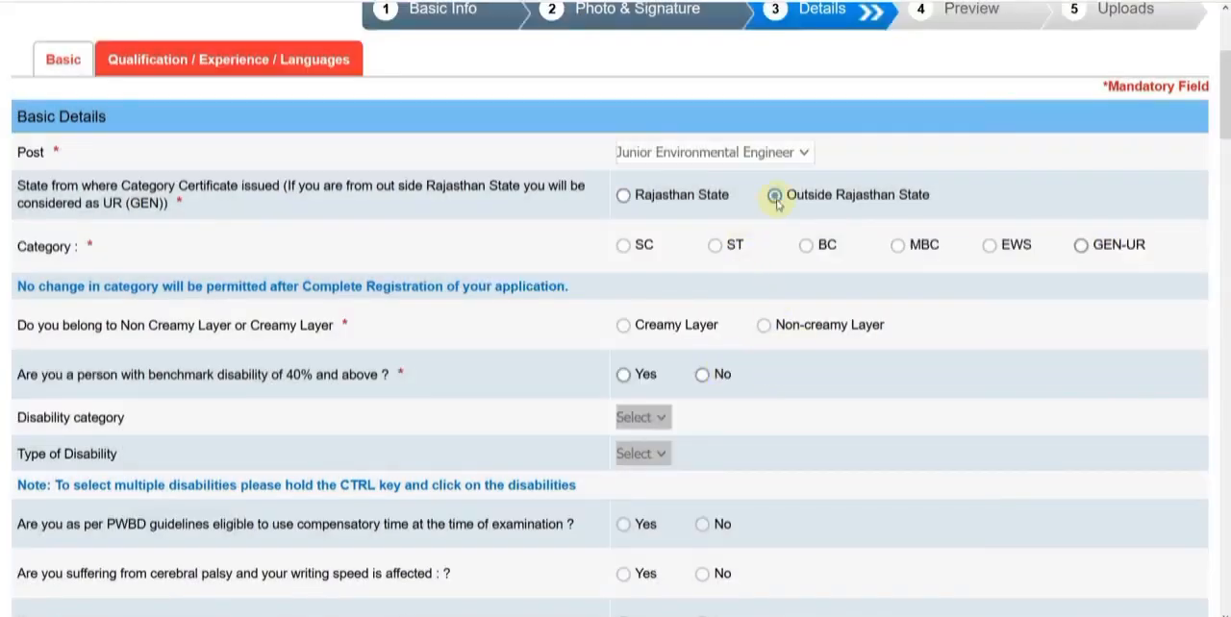
left_click(1078, 249)
left_click(720, 356)
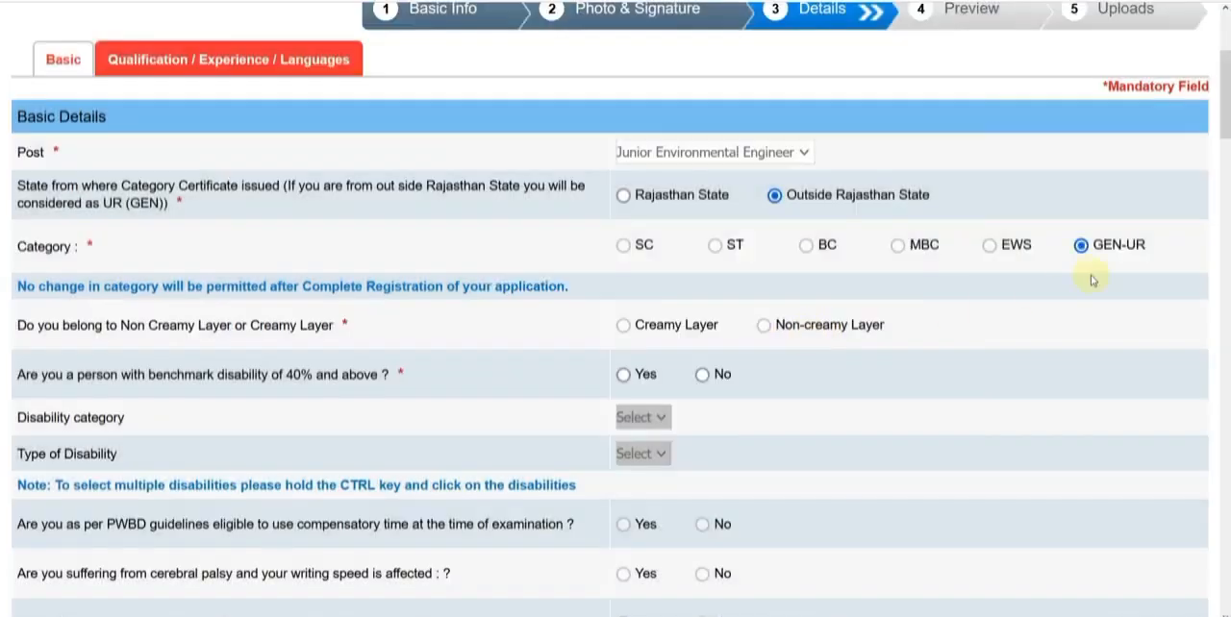
Set the certificate's issuing state to Rajasthan State and the category to BC, accept the notice, and choose Non-creamy Layer
left_click(624, 196)
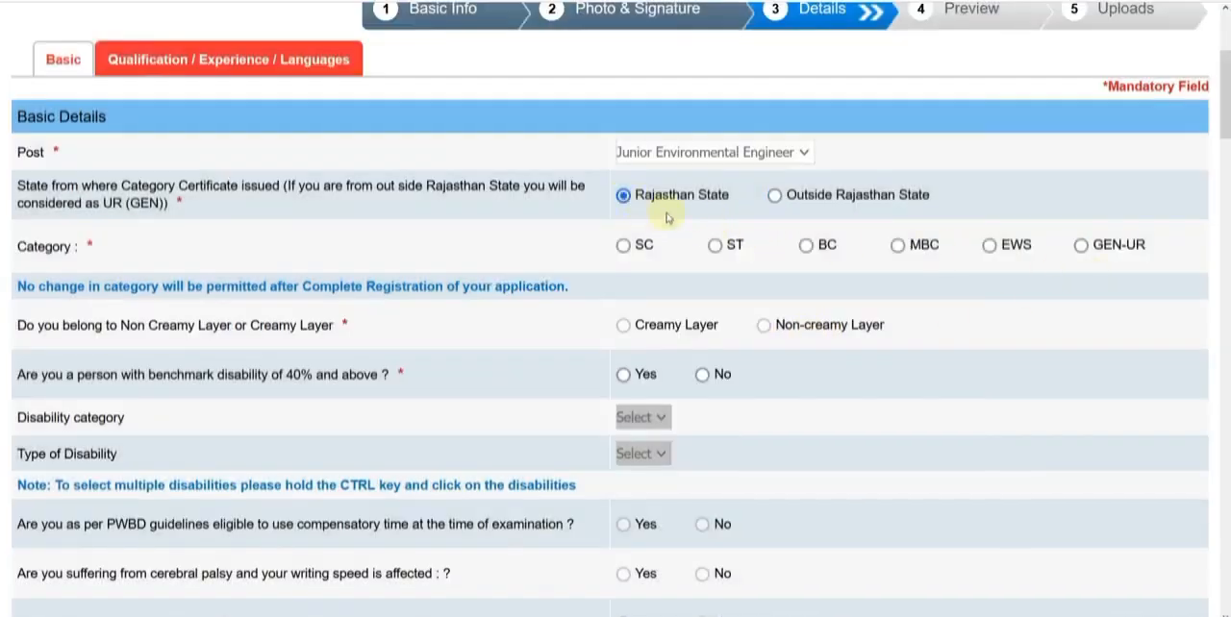
left_click(806, 248)
left_click(720, 356)
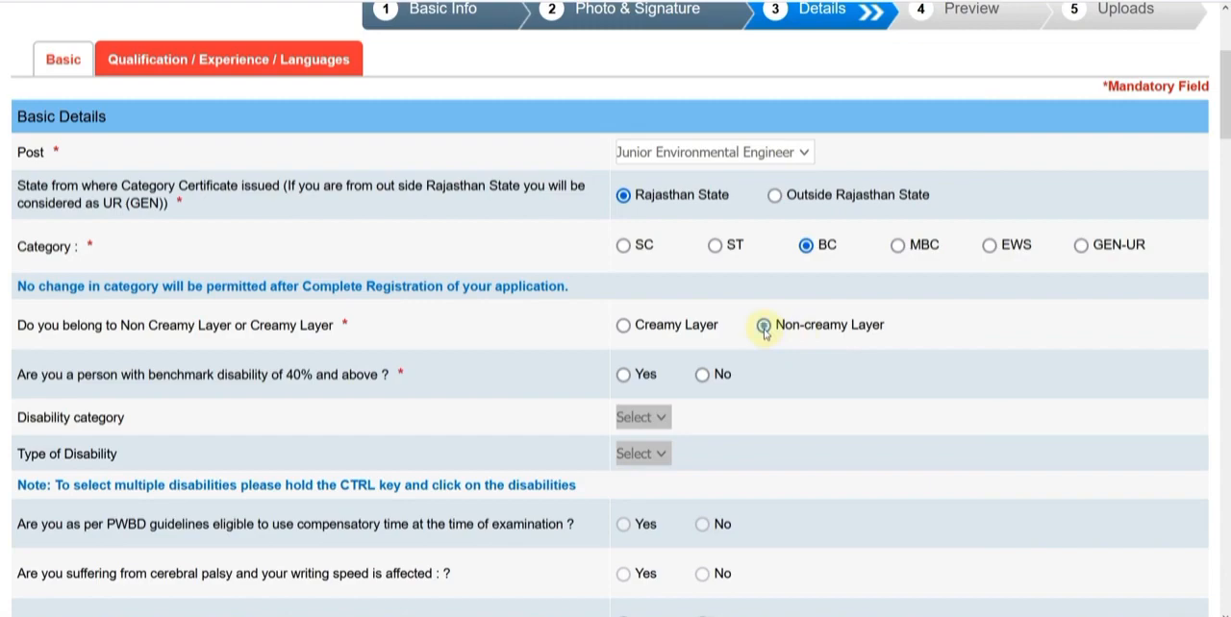
left_click(764, 328)
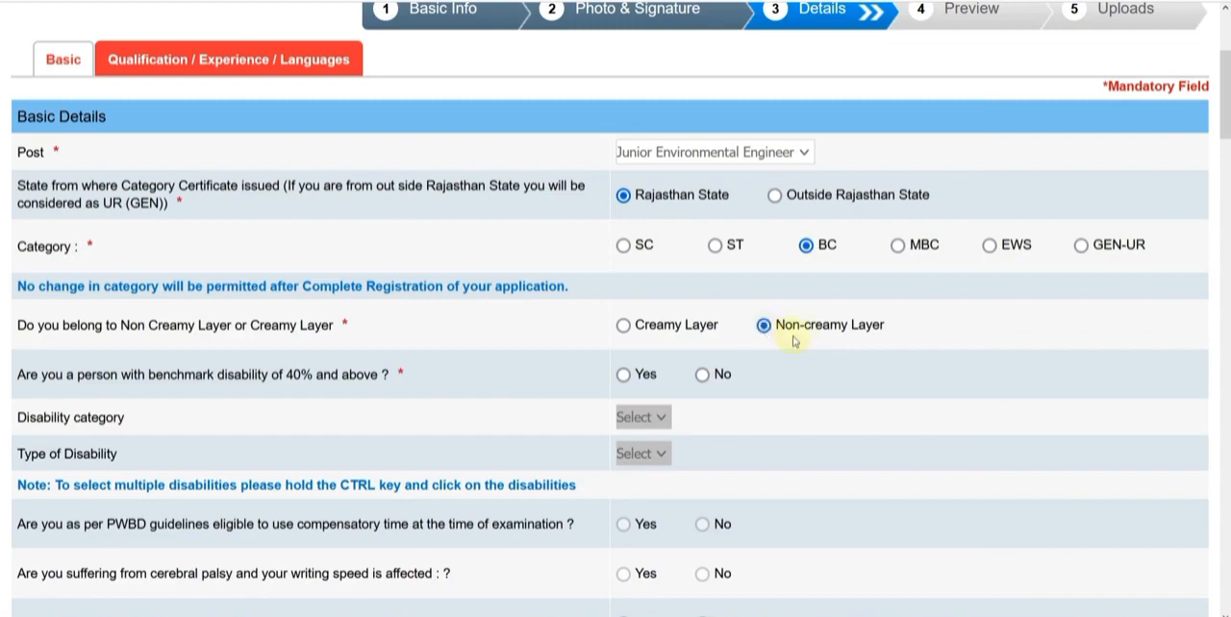
Answer Yes to the benchmark disability question, choose disability category a, and view its disability types
scroll(779, 331, "down", 3)
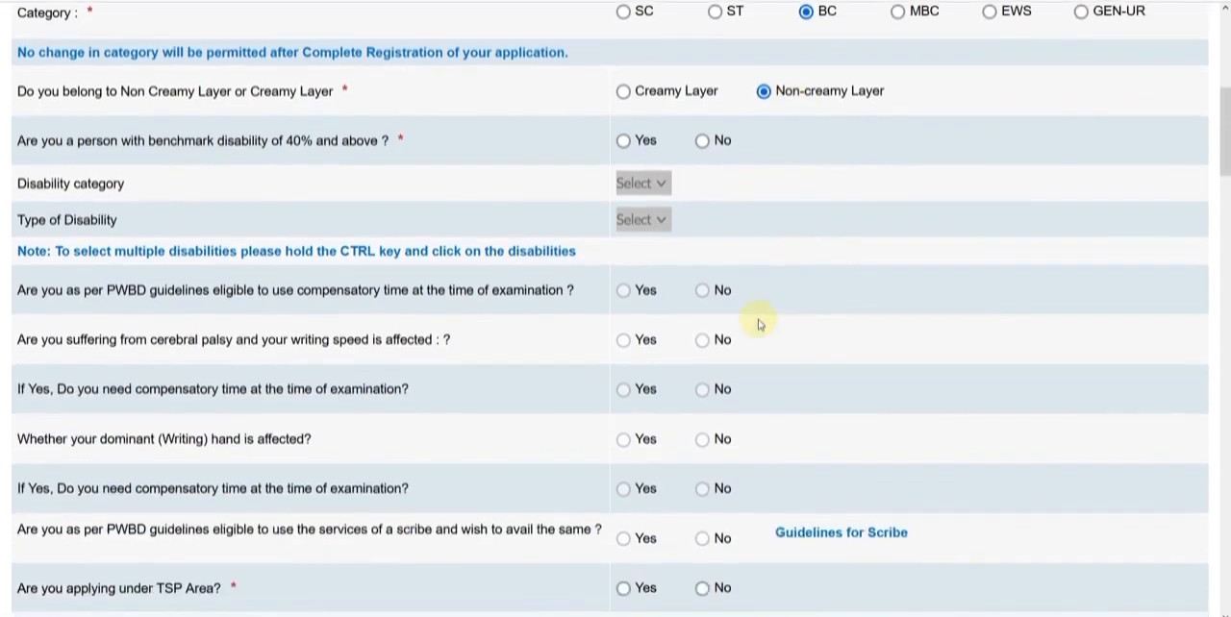
left_click(623, 141)
left_click(633, 183)
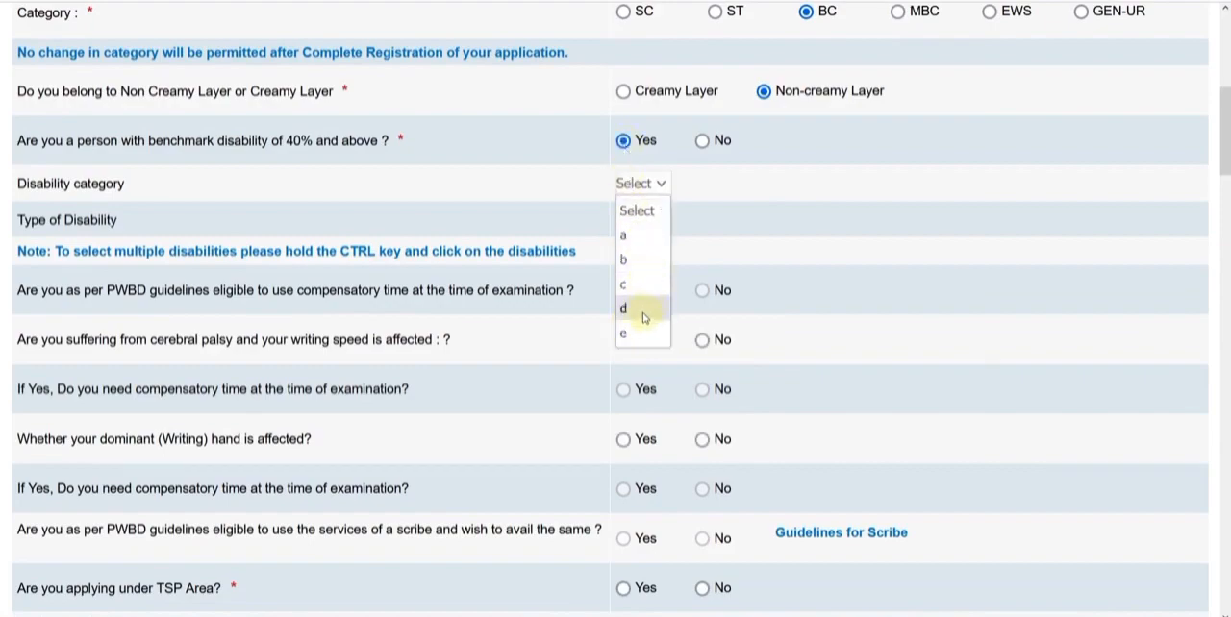
left_click(625, 236)
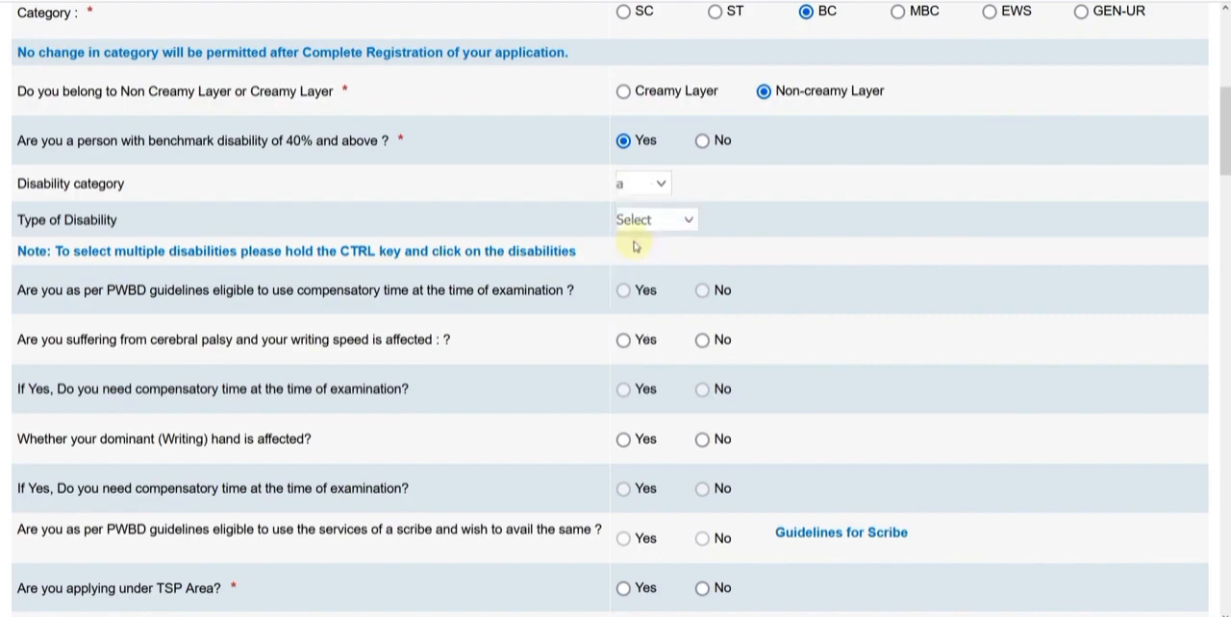
left_click(634, 227)
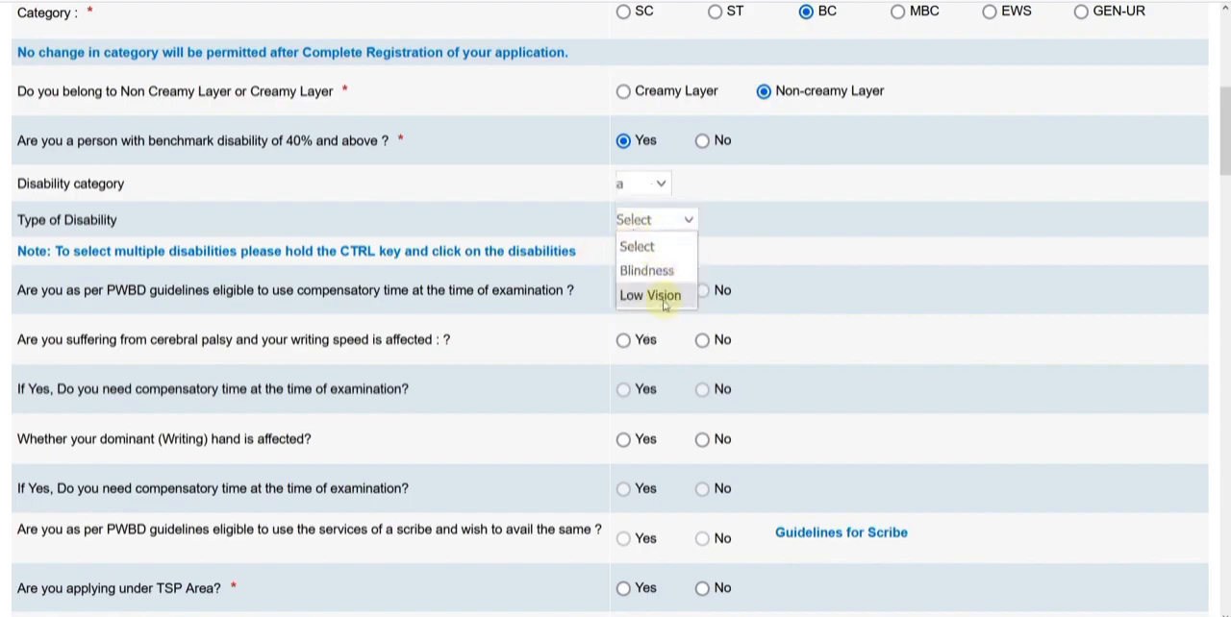
Try disability categories c and d, checking the disability types offered for each
left_click(642, 183)
left_click(640, 279)
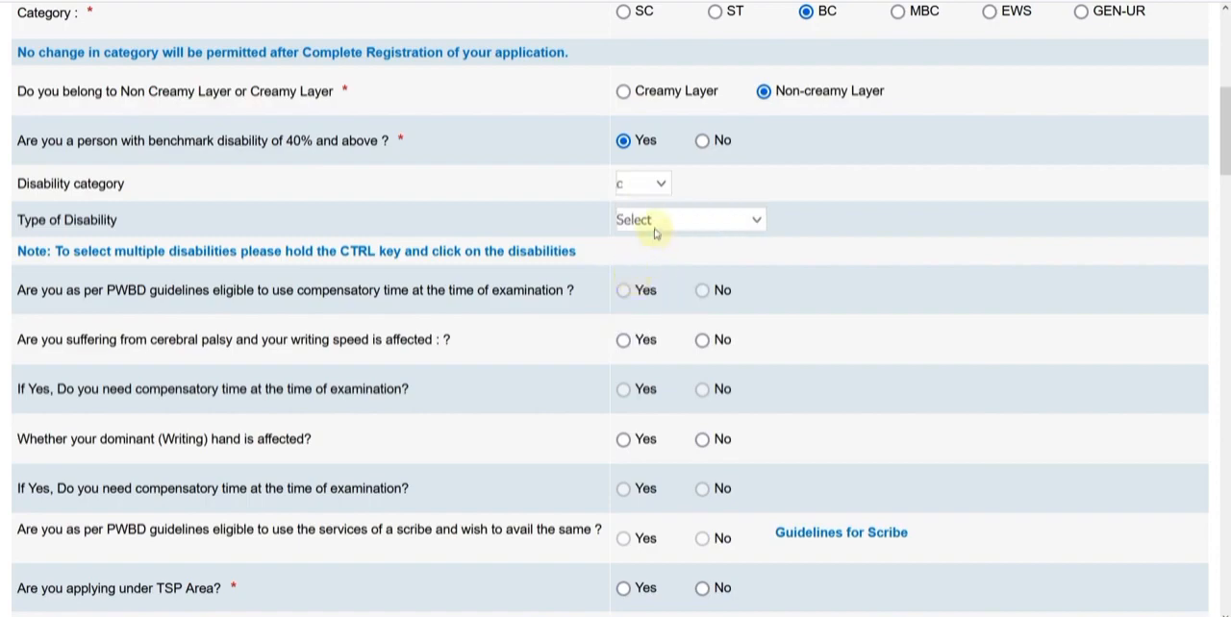
left_click(653, 226)
left_click(652, 185)
left_click(647, 315)
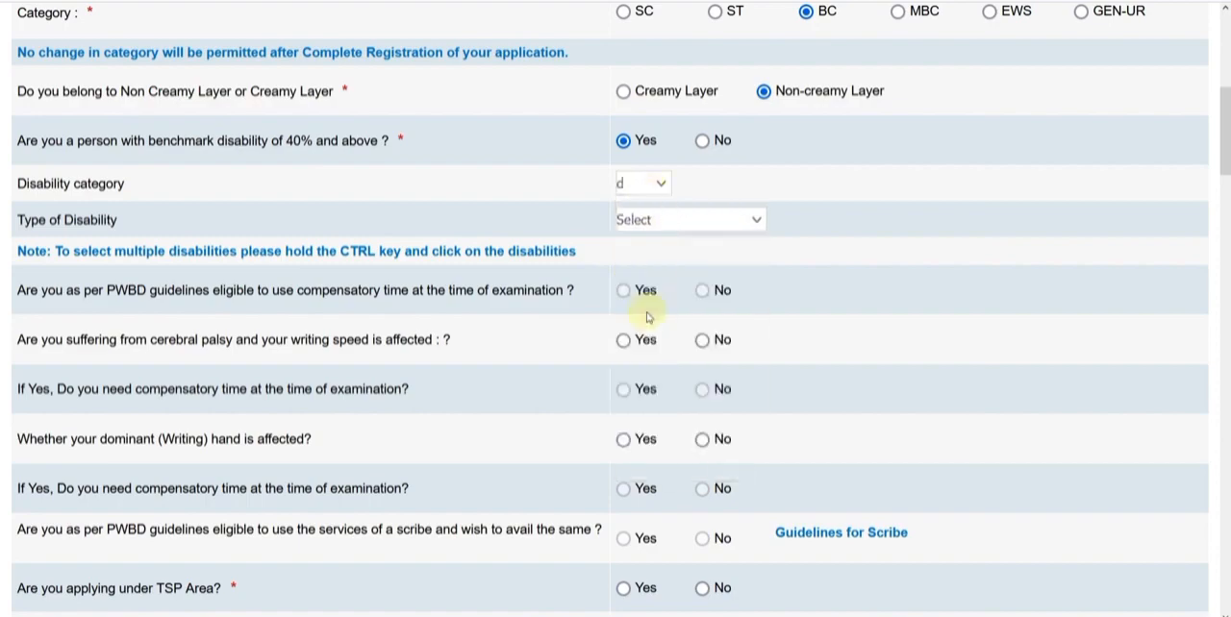
left_click(720, 220)
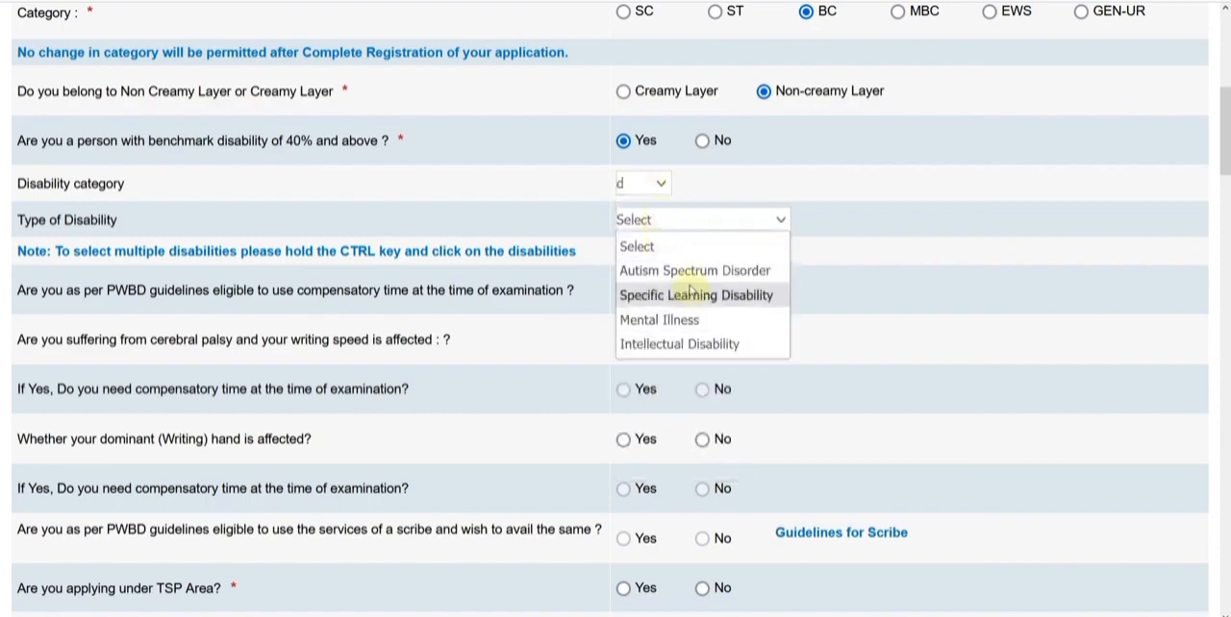
left_click(897, 248)
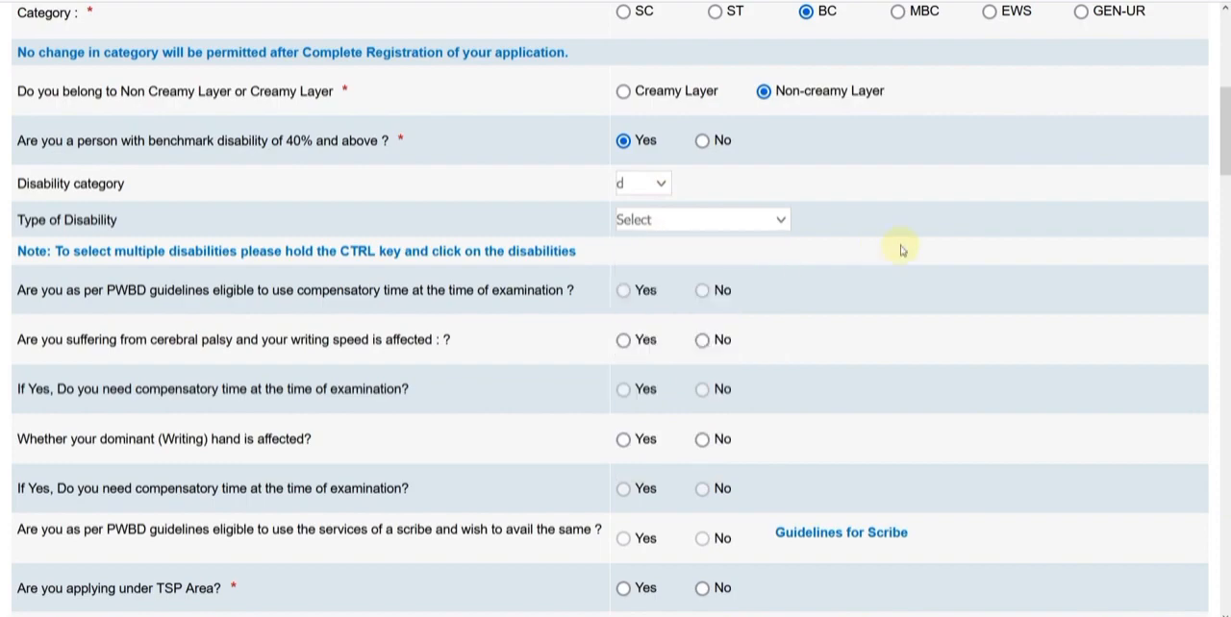
Answer No to the benchmark disability question, and settle on No for applying under TSP Area after viewing its districts
scroll(897, 248, "down", 1)
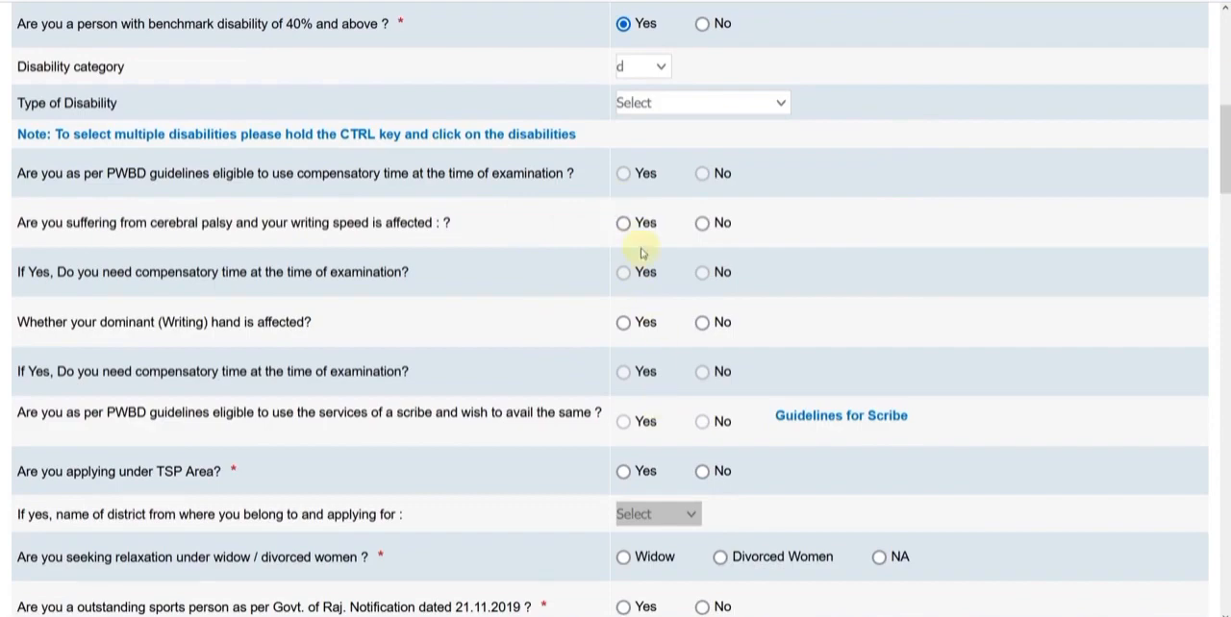
left_click(702, 24)
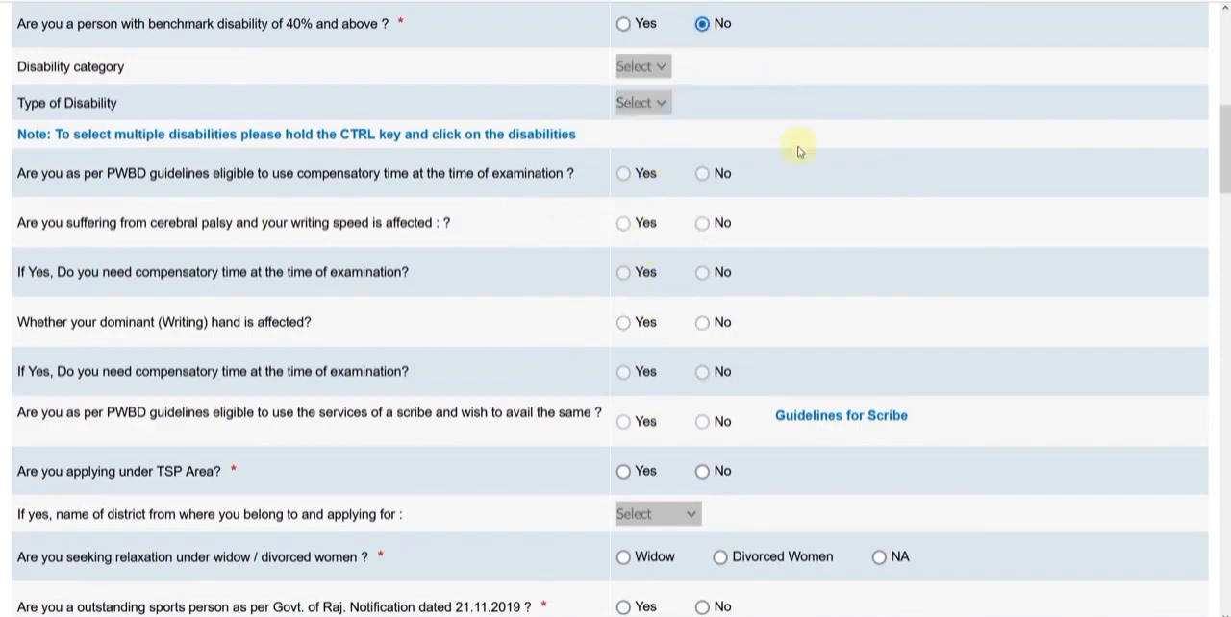
scroll(797, 162, "down", 3)
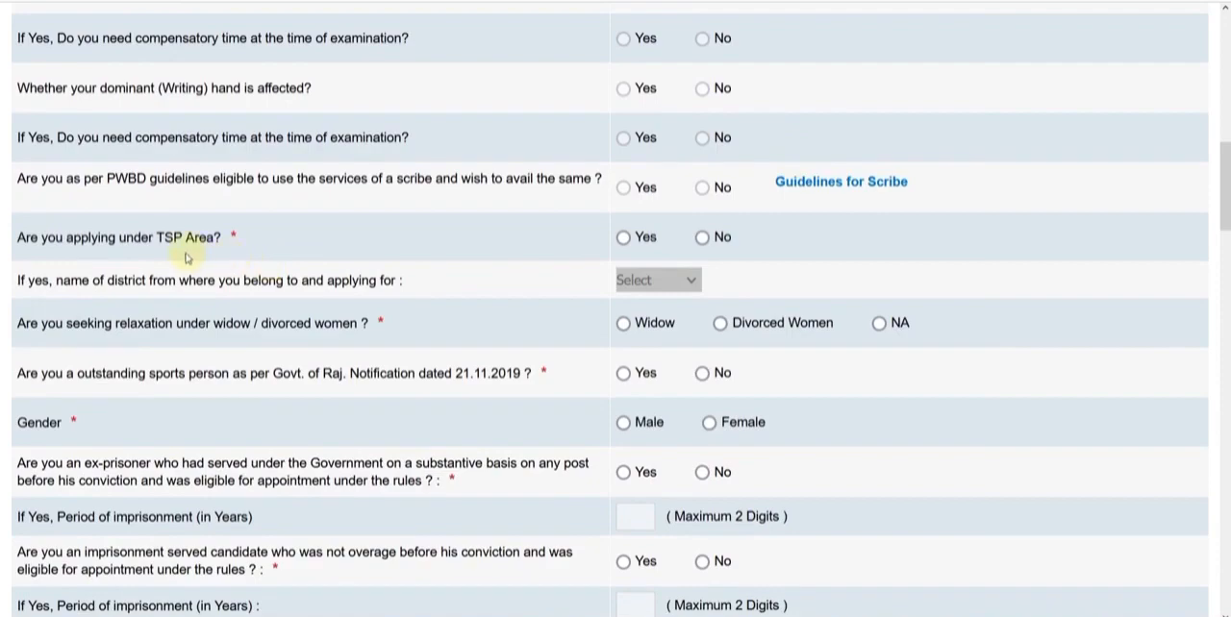
left_click(622, 238)
left_click(640, 280)
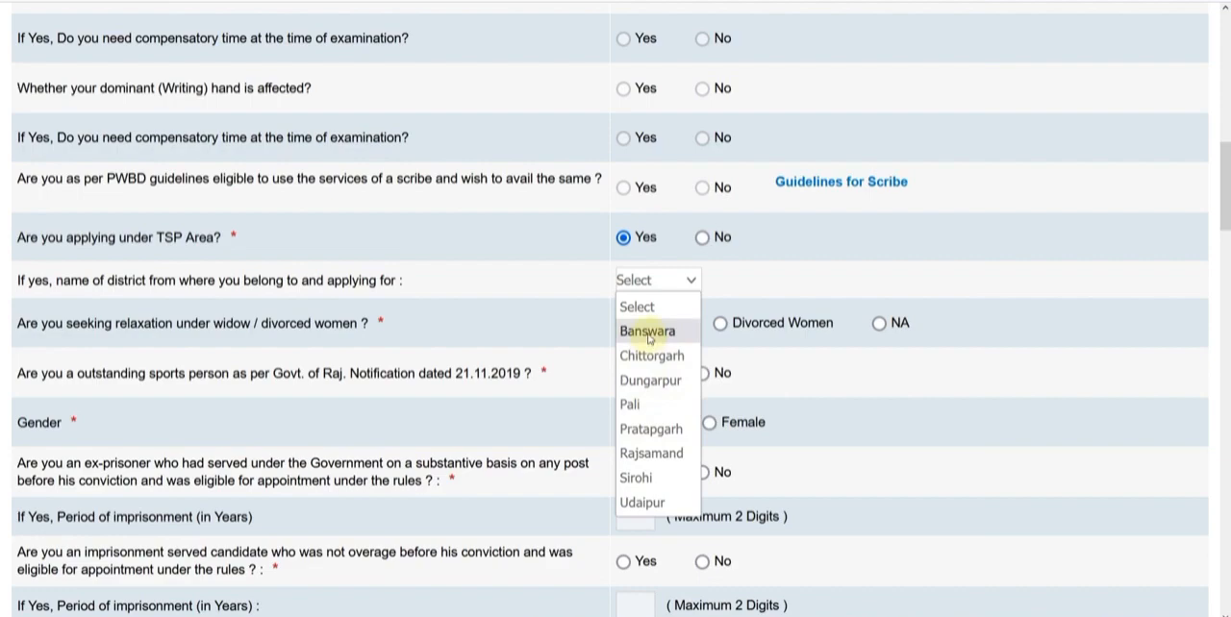
left_click(704, 239)
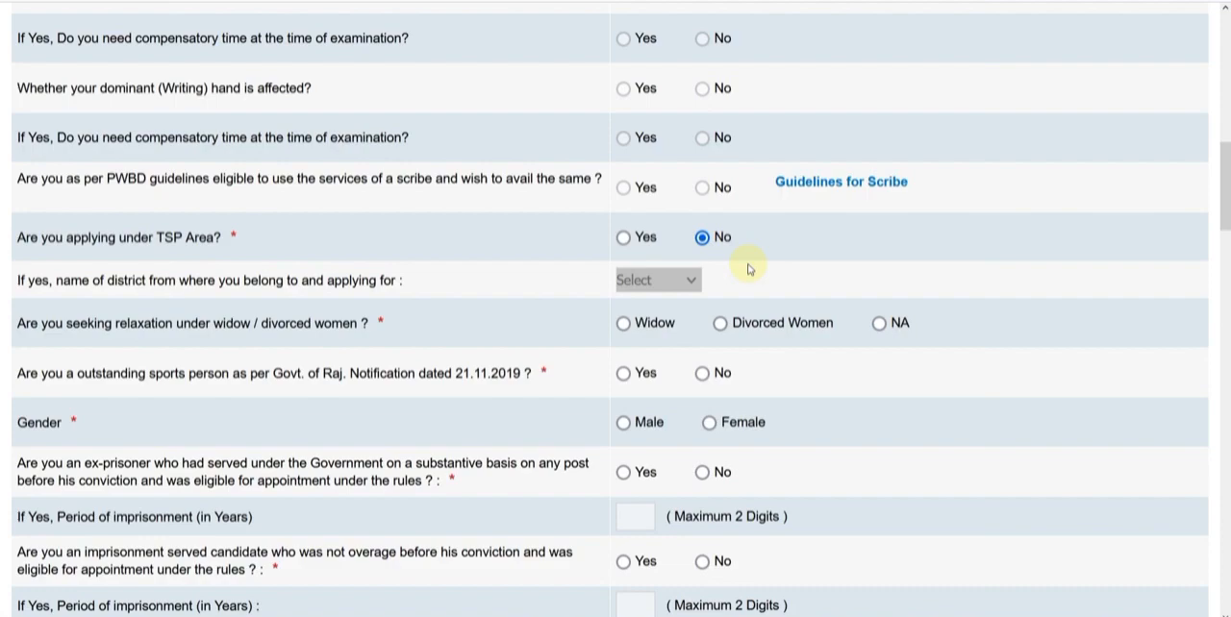
Set widow/divorced women relaxation to NA, outstanding sports person to No, and gender to Male
scroll(750, 269, "down", 1)
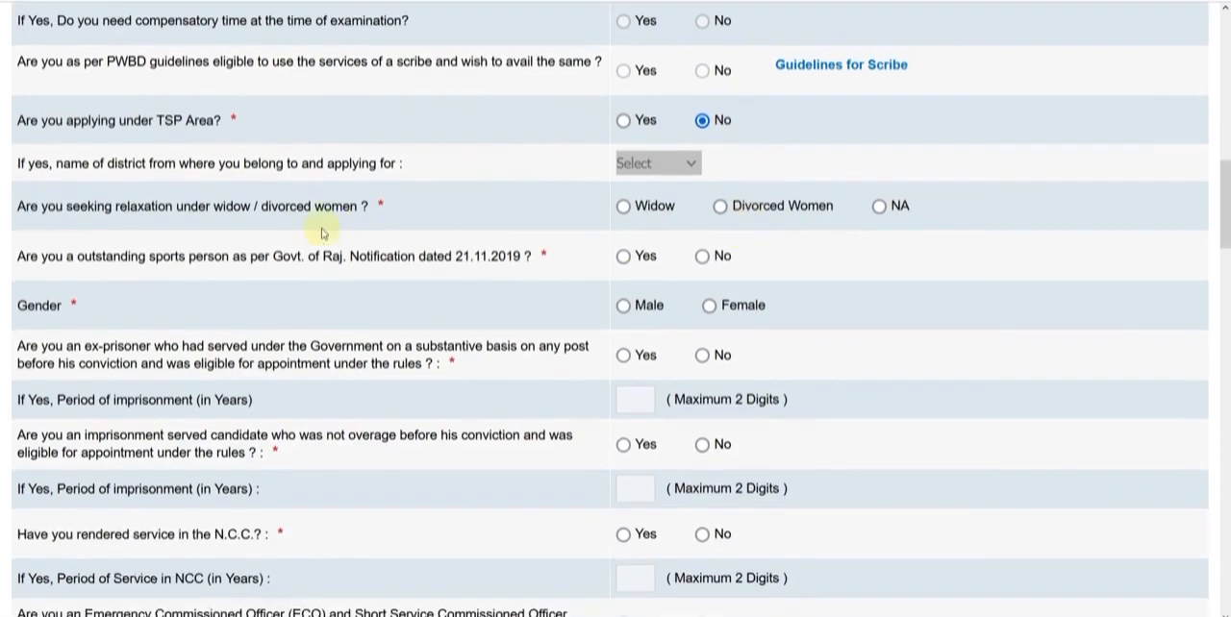
left_click(879, 208)
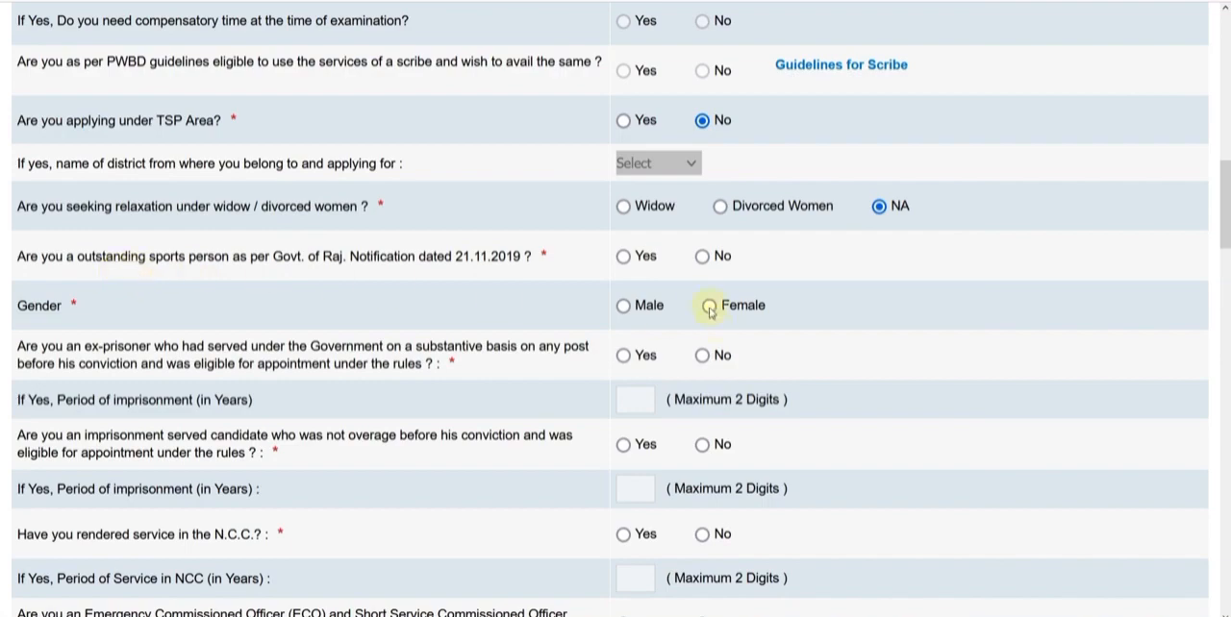
left_click(703, 257)
left_click(623, 305)
Answer No to the ex-prisoner, imprisonment-served, N.C.C. service, ECO/SSCO and Ex-serviceman questions
scroll(842, 313, "down", 1)
scroll(843, 313, "down", 1)
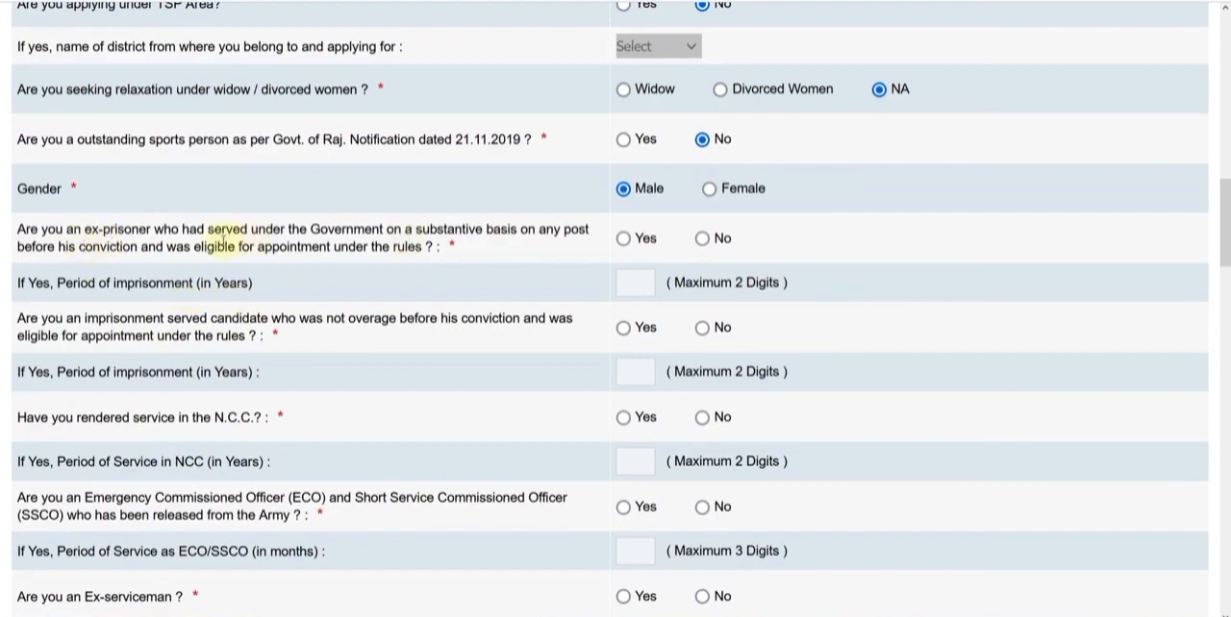
left_click(708, 240)
scroll(737, 316, "down", 1)
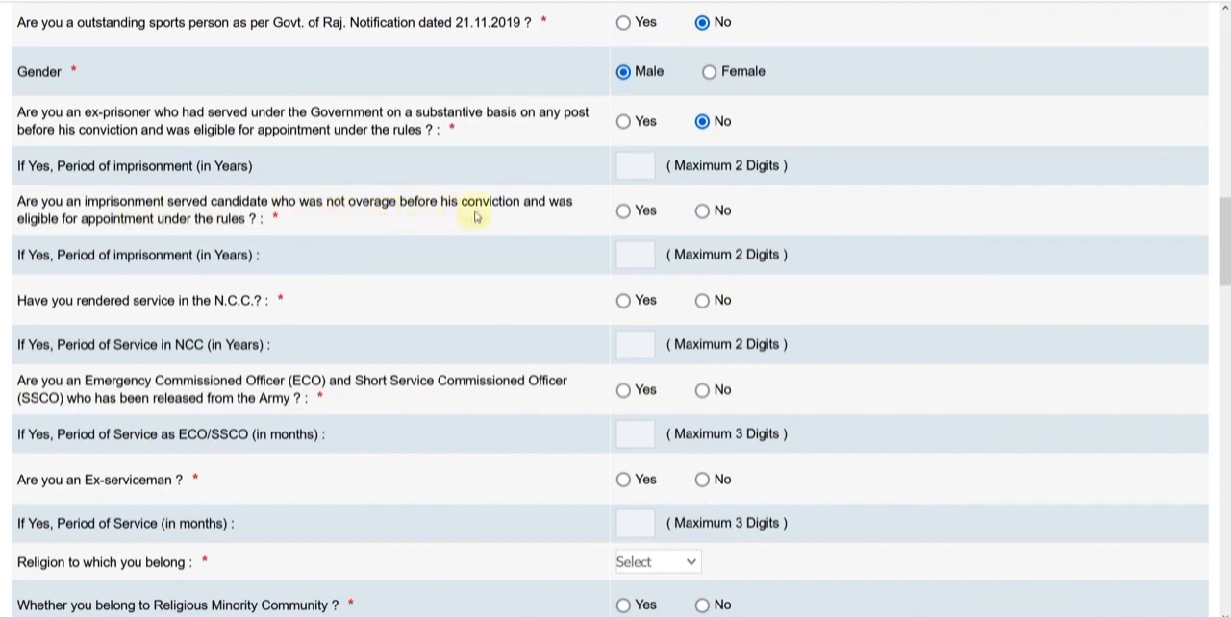
left_click(702, 211)
left_click(702, 301)
scroll(804, 346, "down", 1)
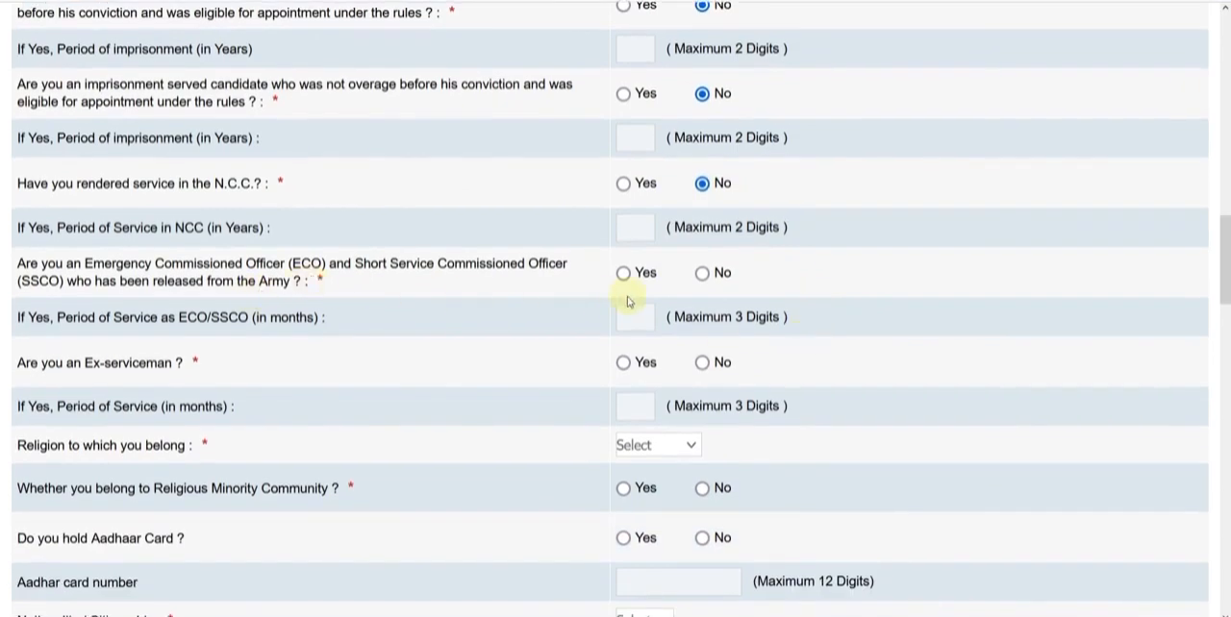
left_click(702, 273)
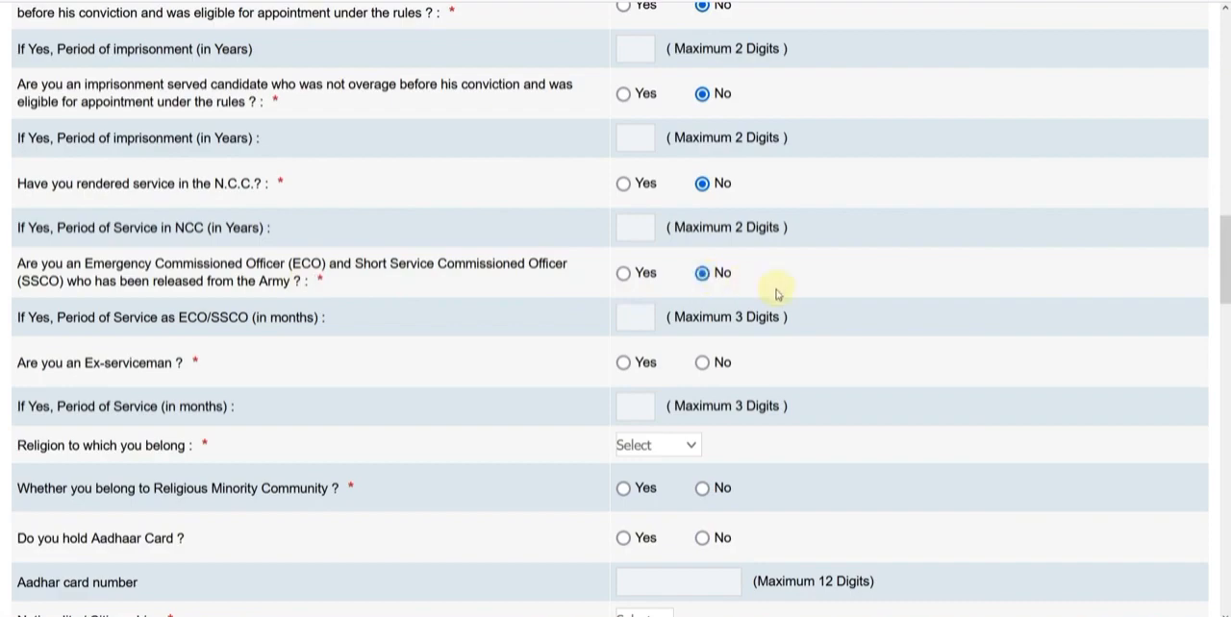
scroll(583, 209, "down", 2)
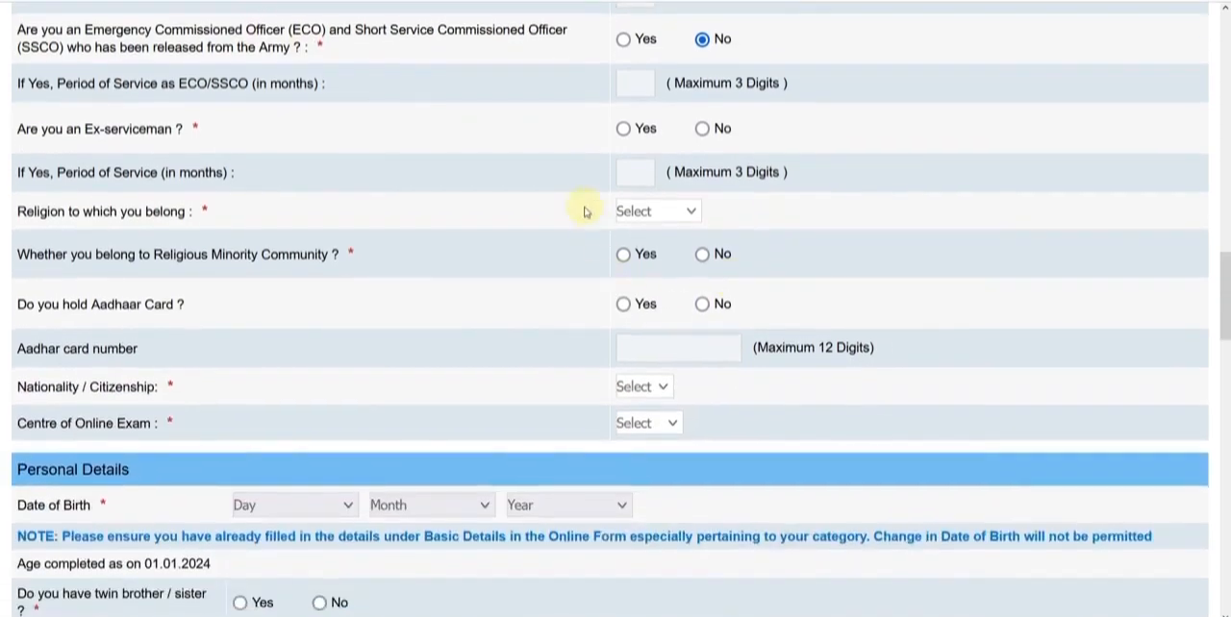
left_click(702, 134)
Set the religion to Hindu, religious minority community to No, and Aadhaar Card holder to Yes
left_click(627, 212)
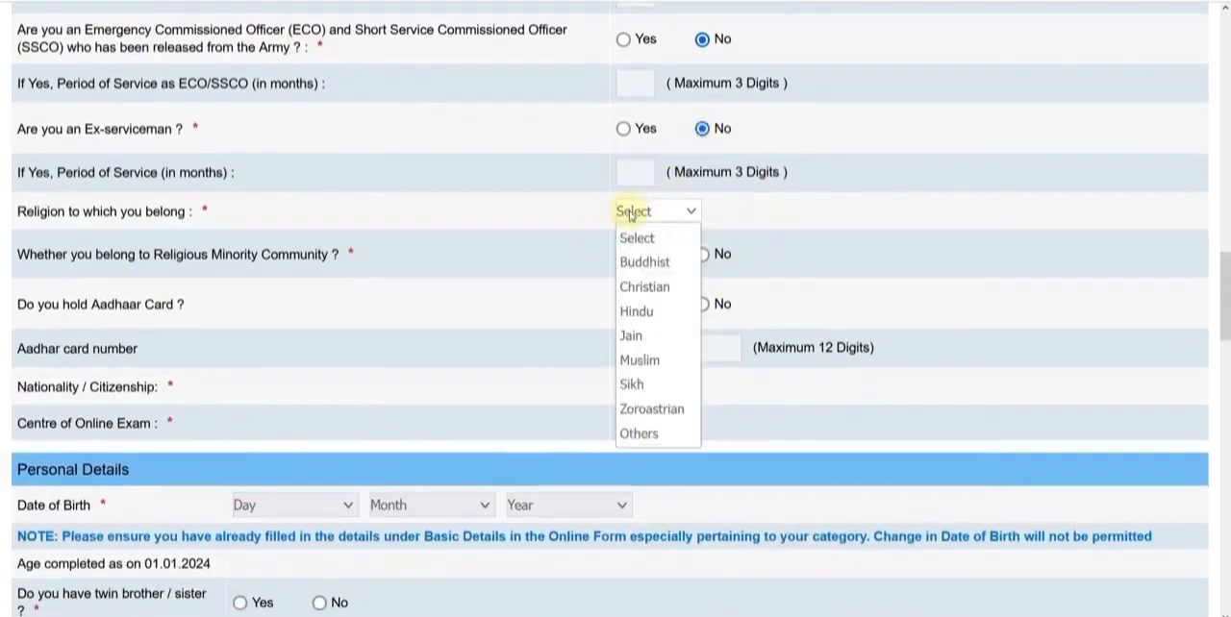
left_click(636, 311)
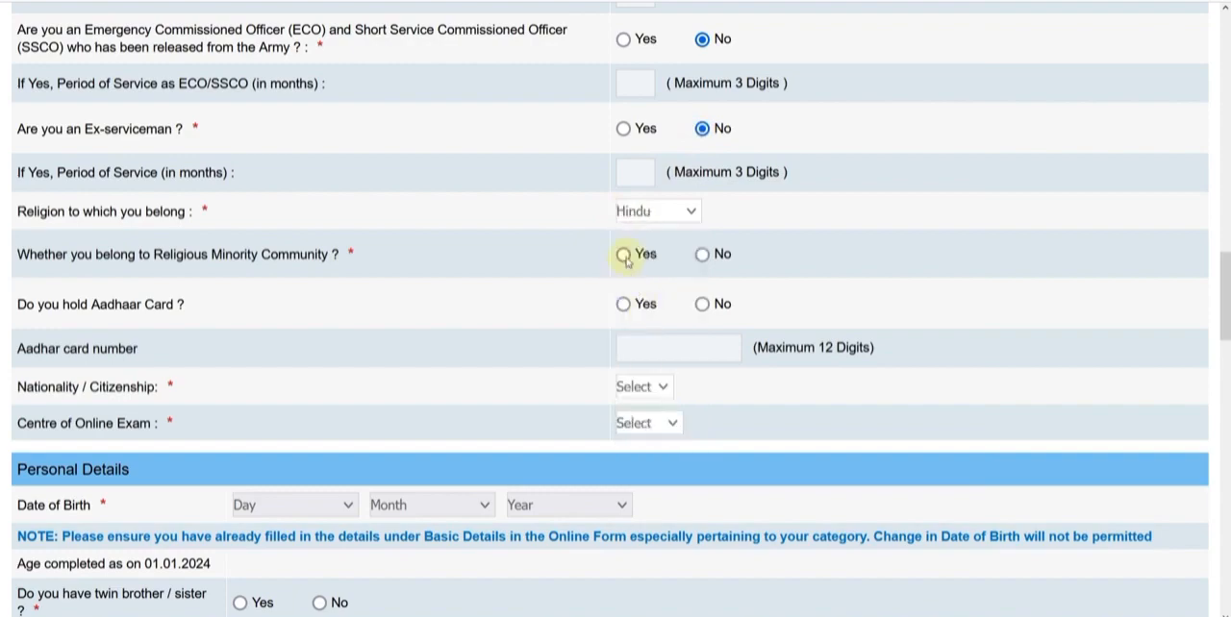
left_click(702, 254)
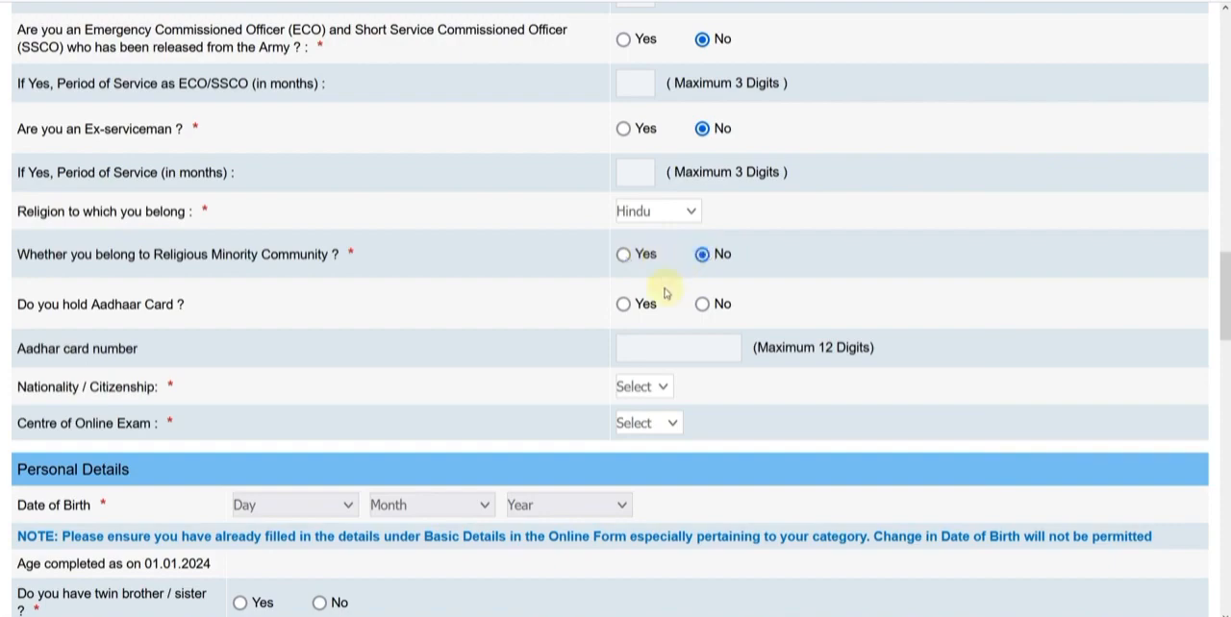
left_click(623, 304)
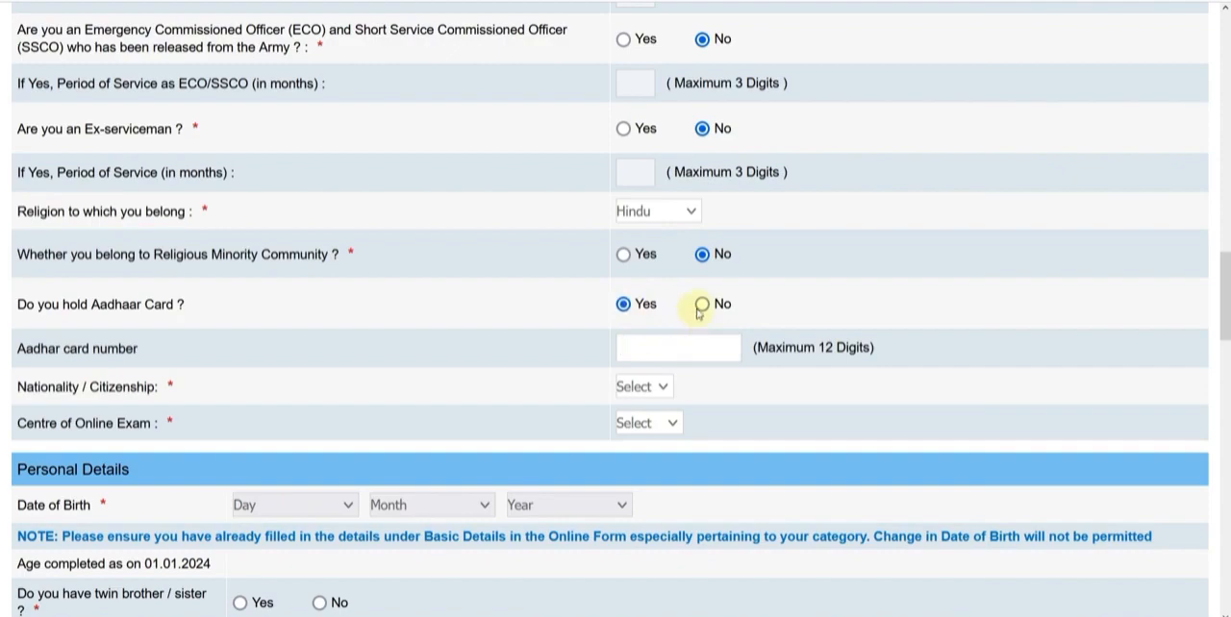
Set the nationality to Indian and the centre of online exam to Jaipur
left_click(648, 386)
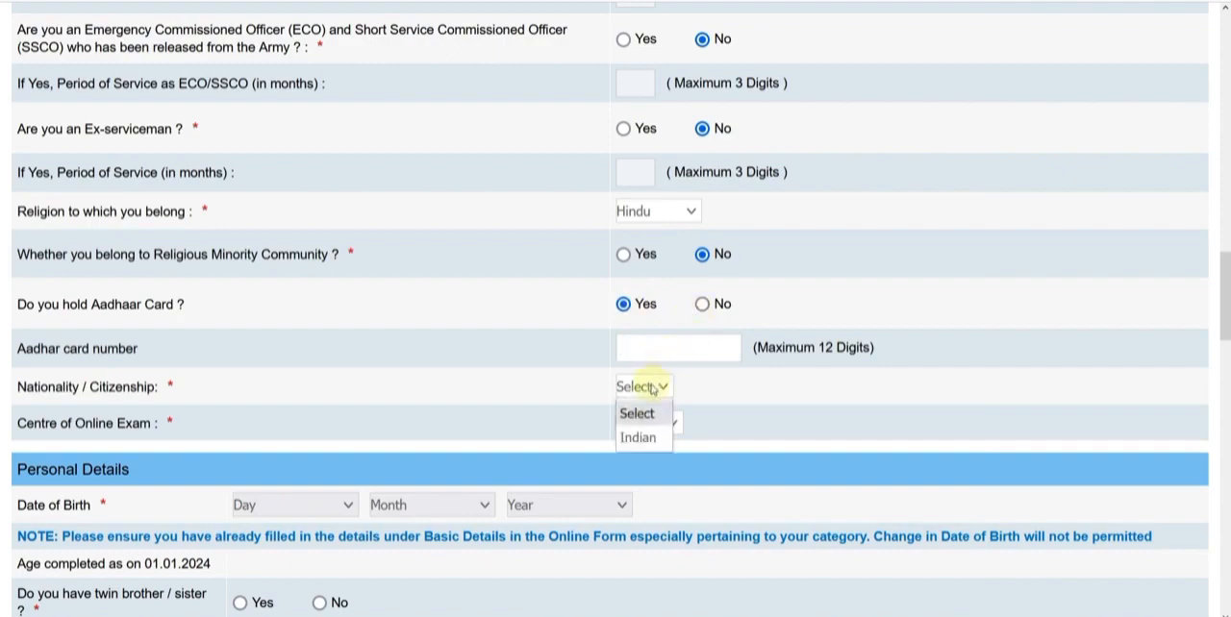
left_click(650, 436)
left_click(646, 428)
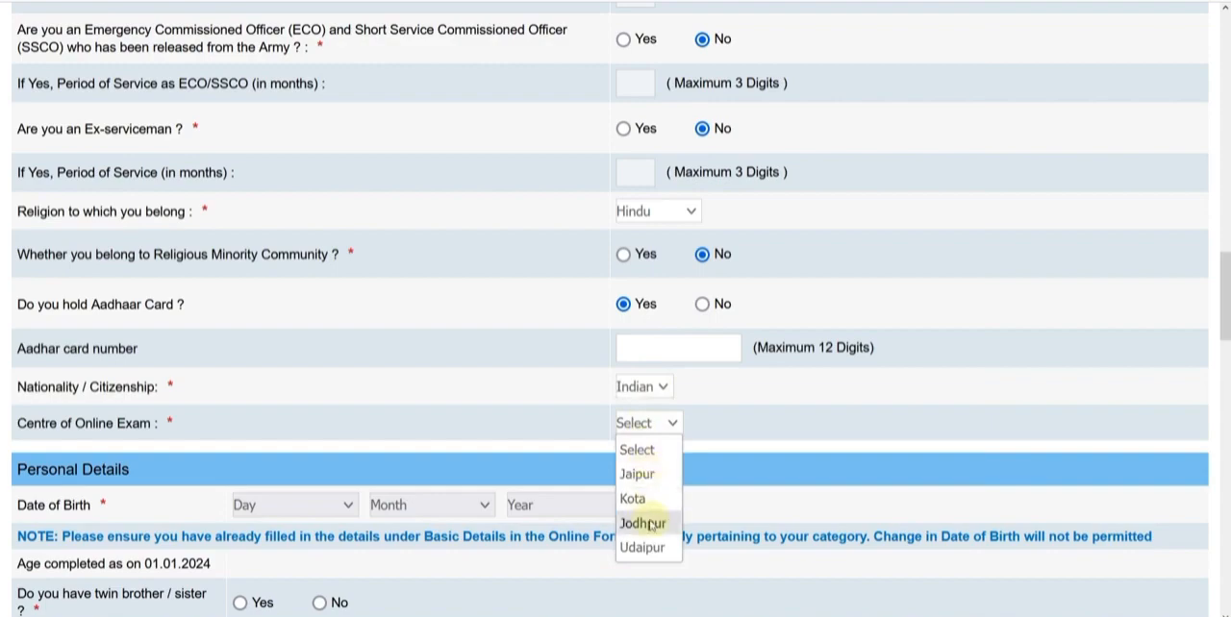
left_click(636, 474)
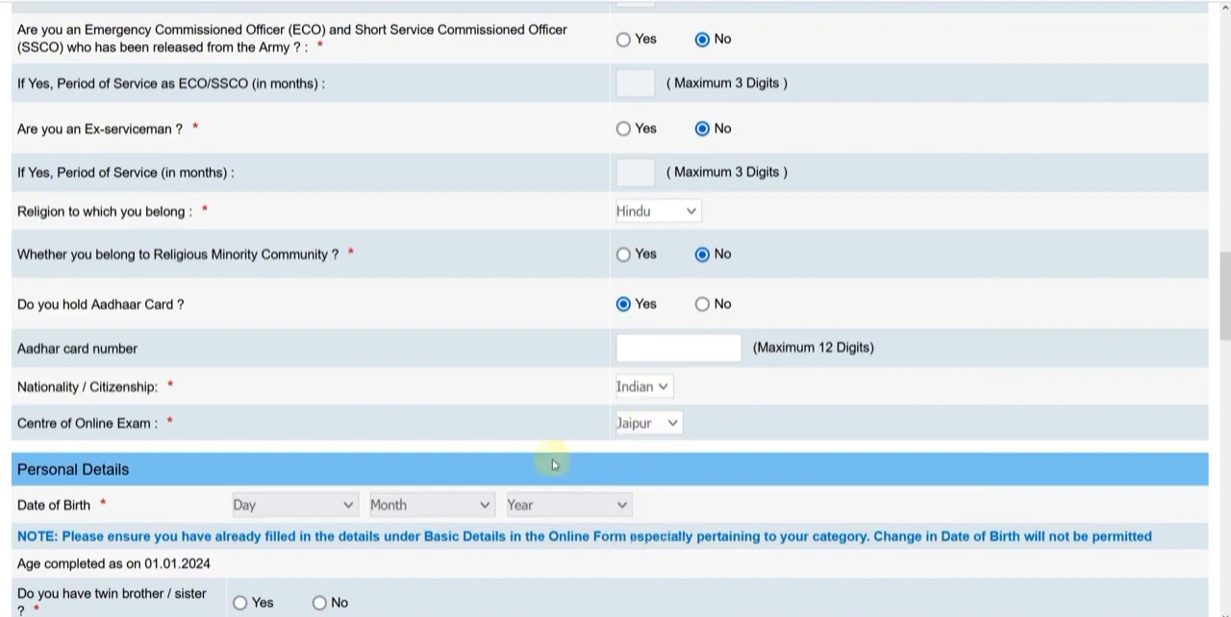
Enter the applicant's date of birth in the personal details
scroll(687, 426, "down", 5)
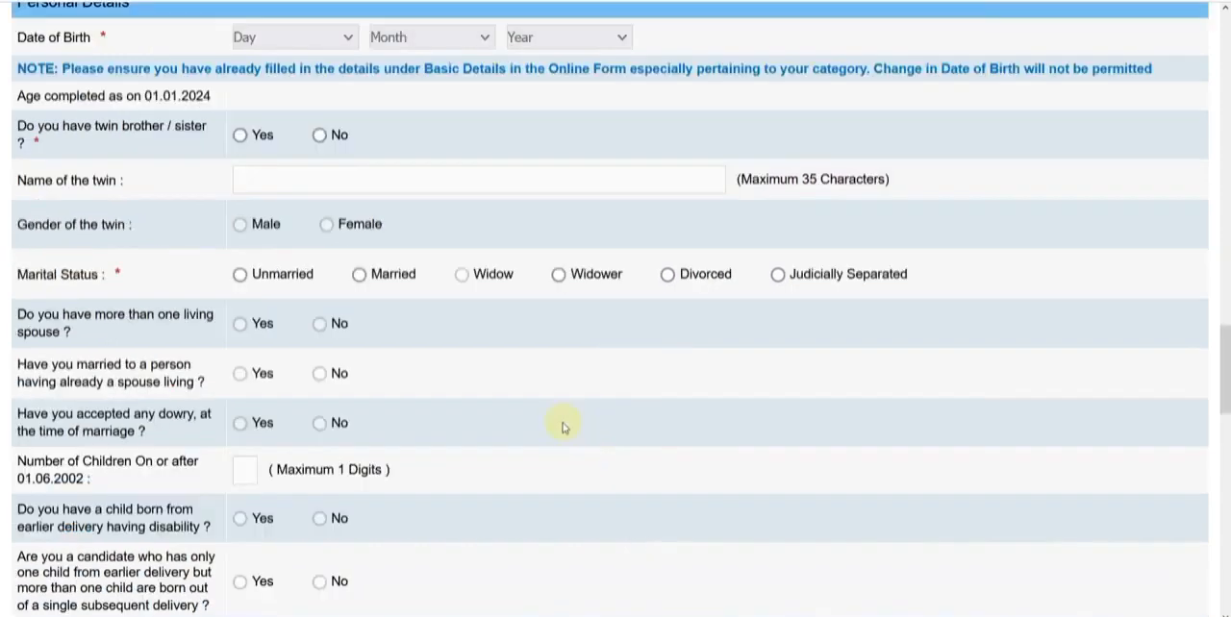
left_click(288, 37)
left_click(289, 285)
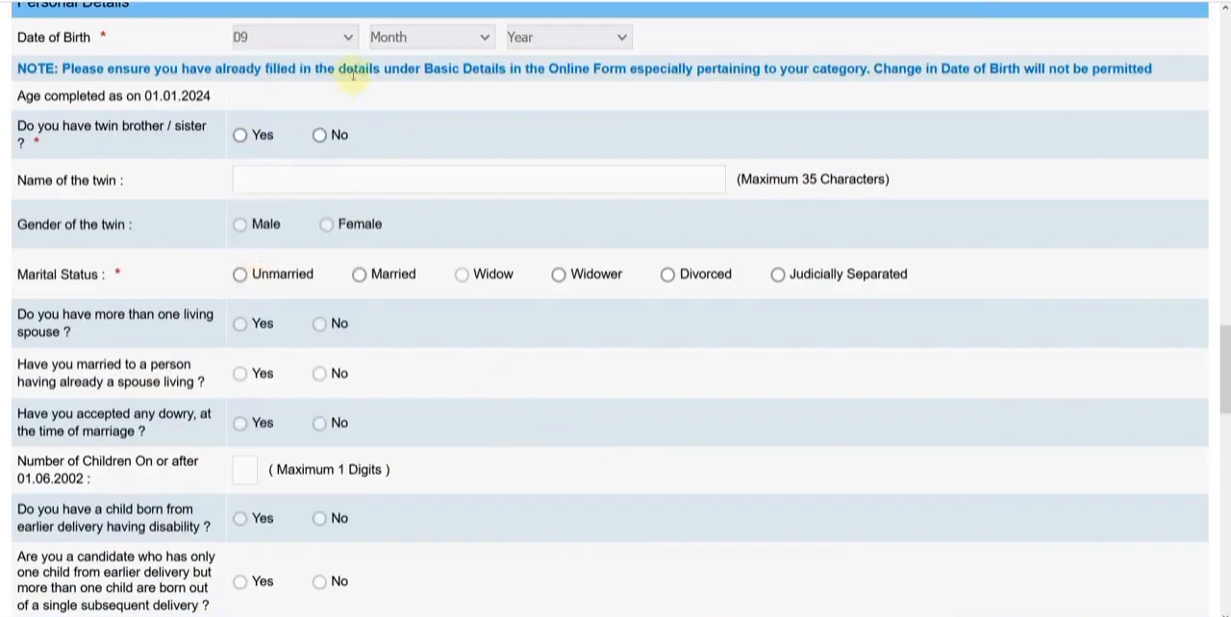
left_click(428, 37)
left_click(404, 285)
left_click(542, 39)
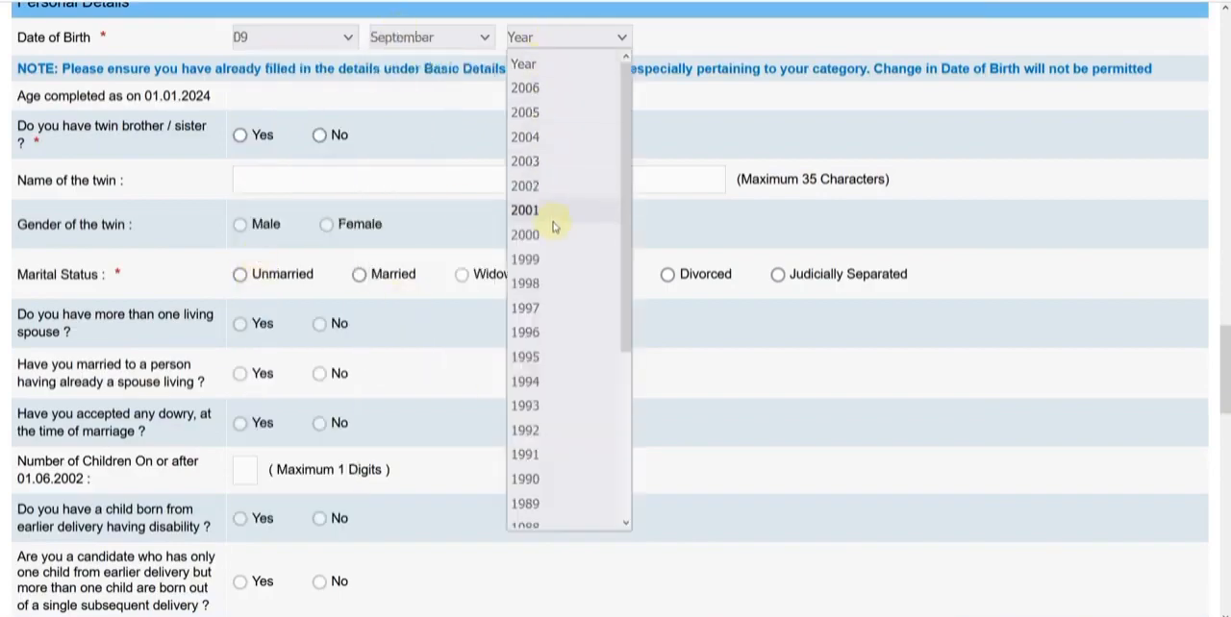
left_click(543, 306)
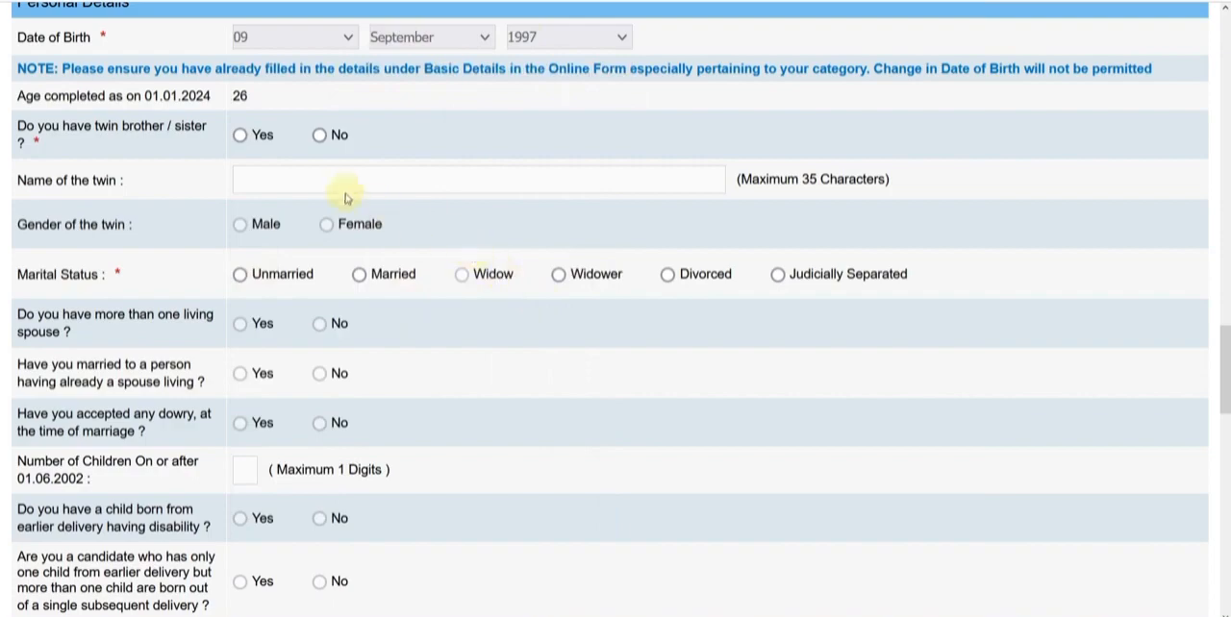
Set the twin brother/sister question to No and the marital status to Unmarried
left_click(239, 136)
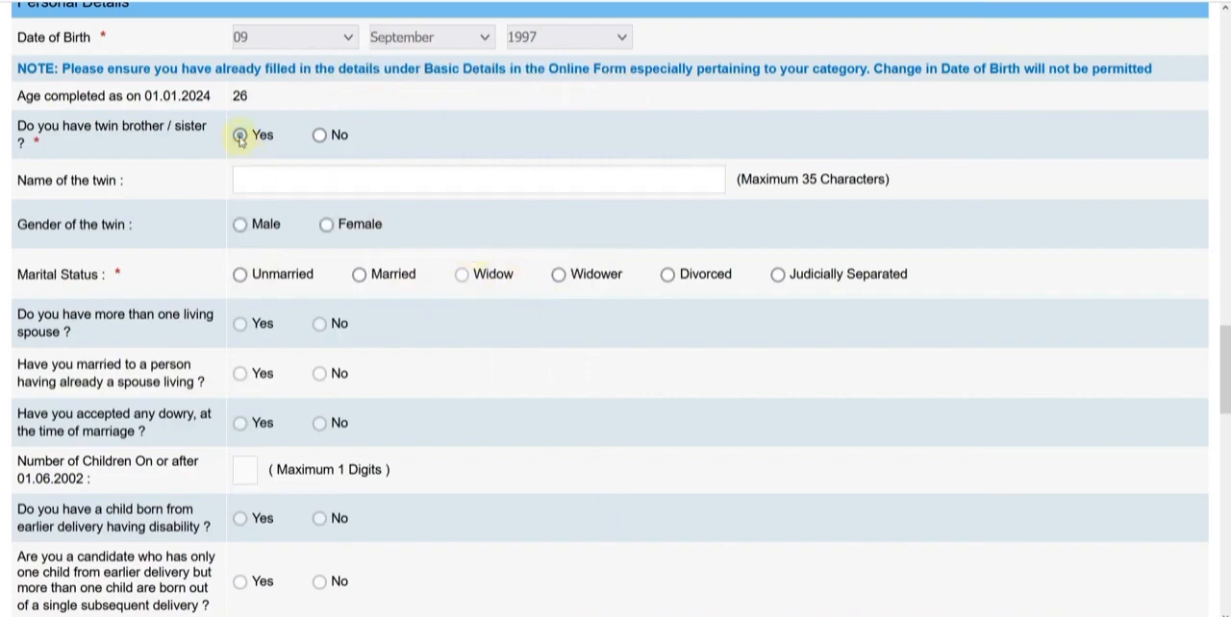
left_click(318, 134)
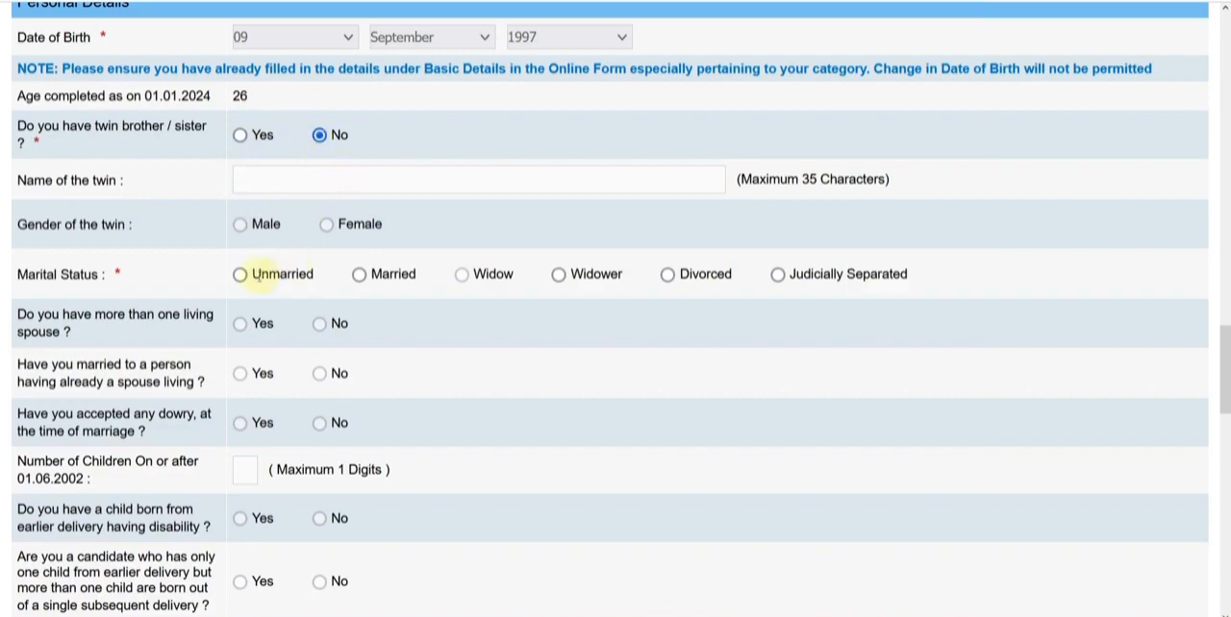
left_click(239, 275)
Enter the father's full name and the mother's name in the personal details
scroll(365, 294, "down", 1)
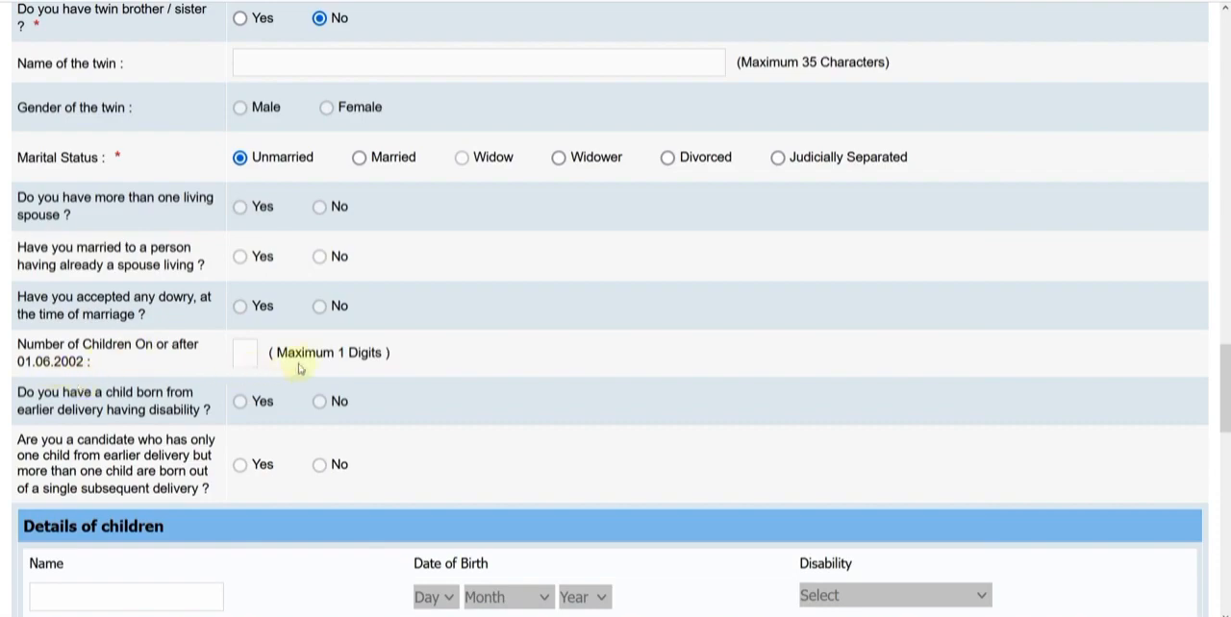
scroll(298, 369, "down", 2)
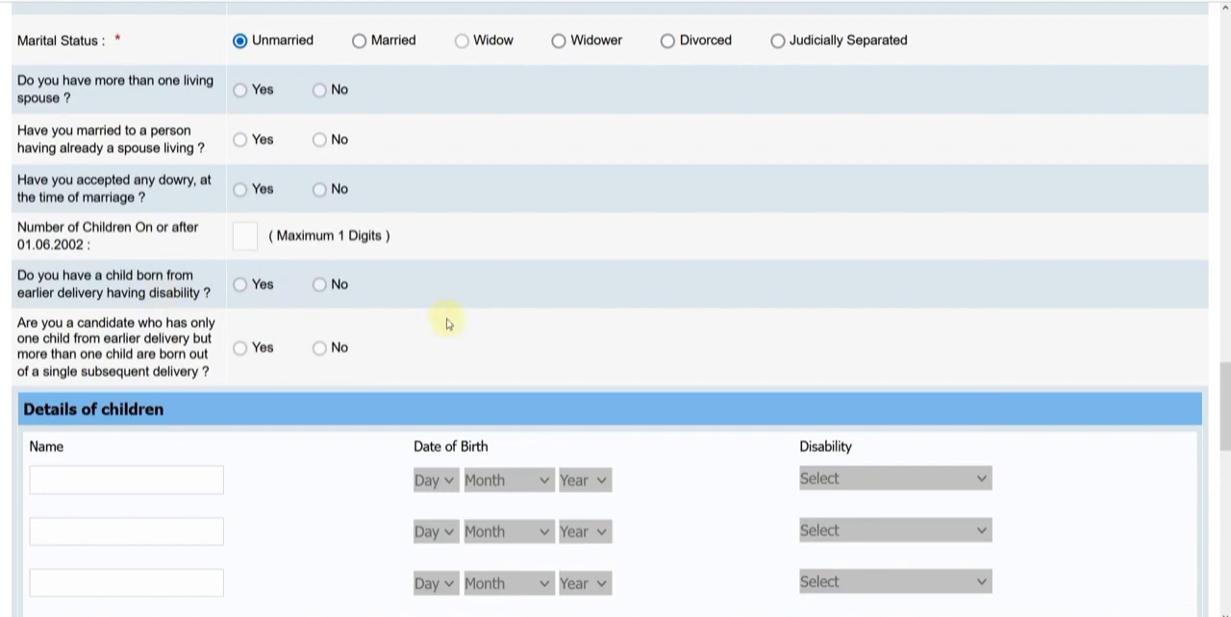
scroll(395, 333, "down", 6)
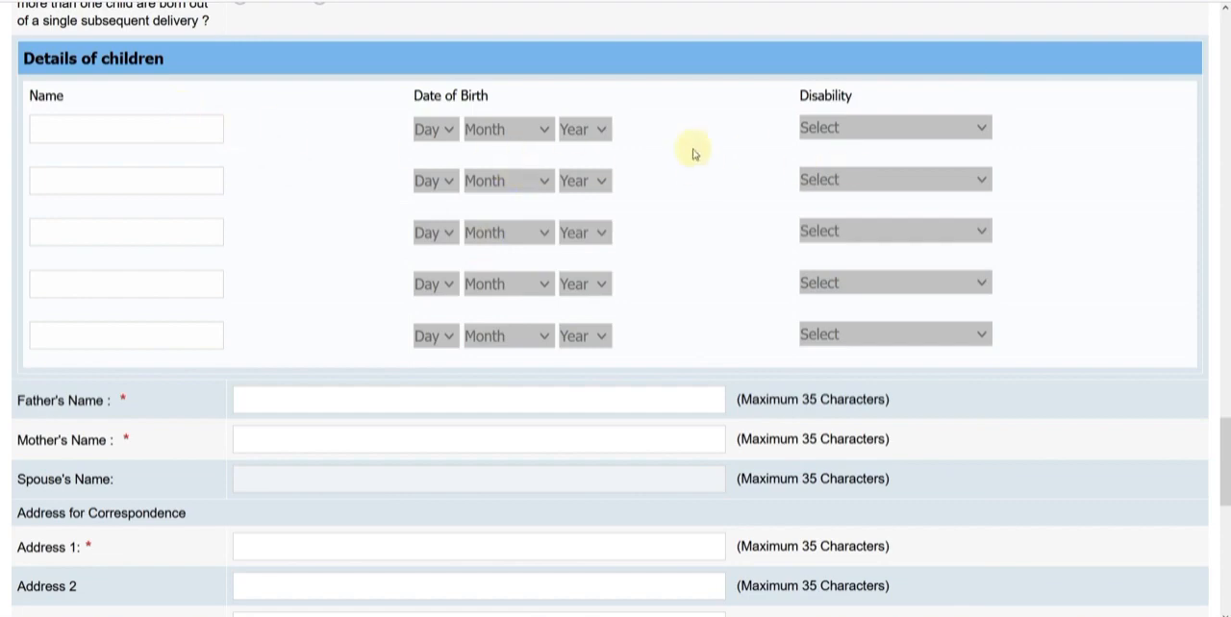
scroll(694, 154, "down", 3)
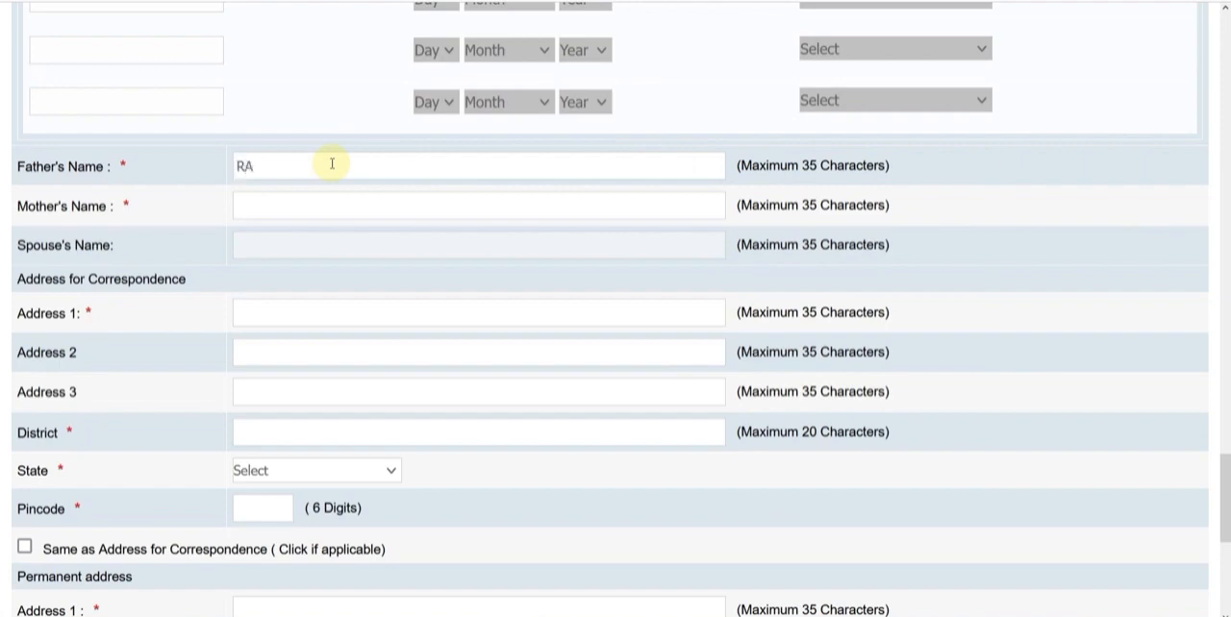
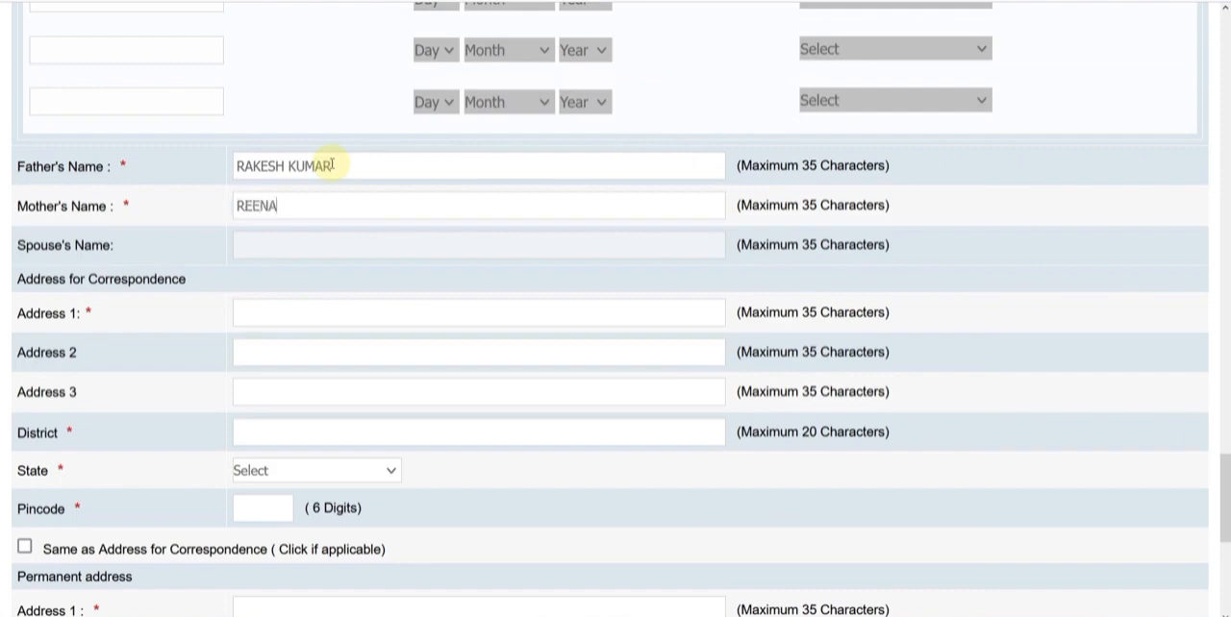
Fill in the correspondence address with its first address line, district, state and pincode
scroll(343, 258, "down", 1)
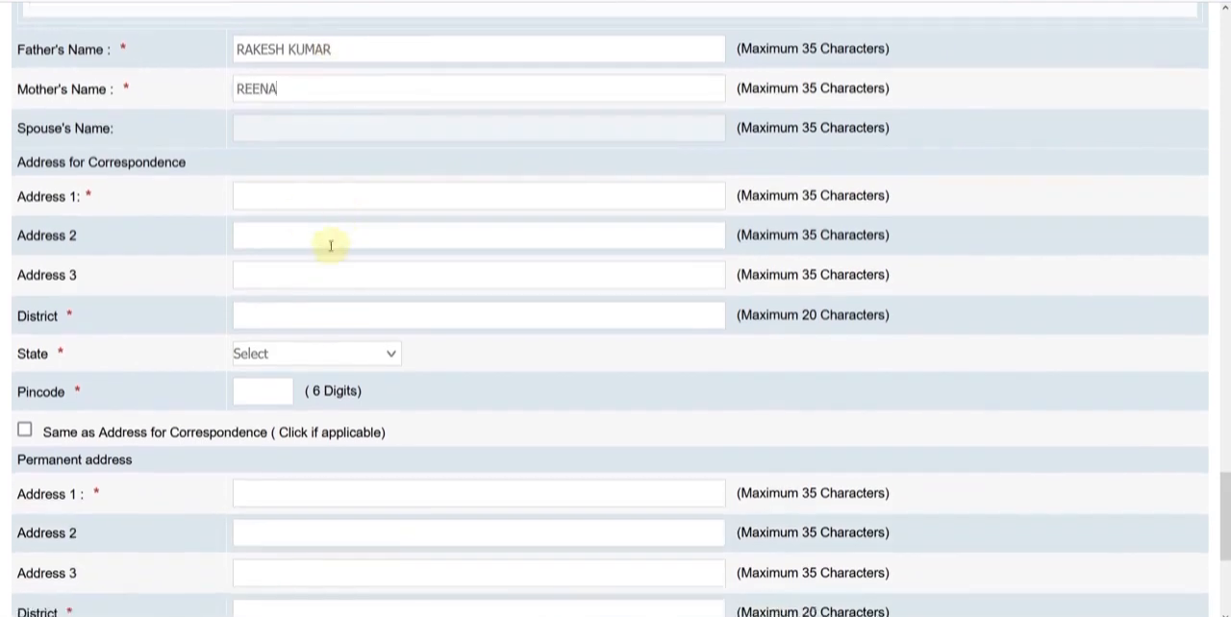
left_click(293, 207)
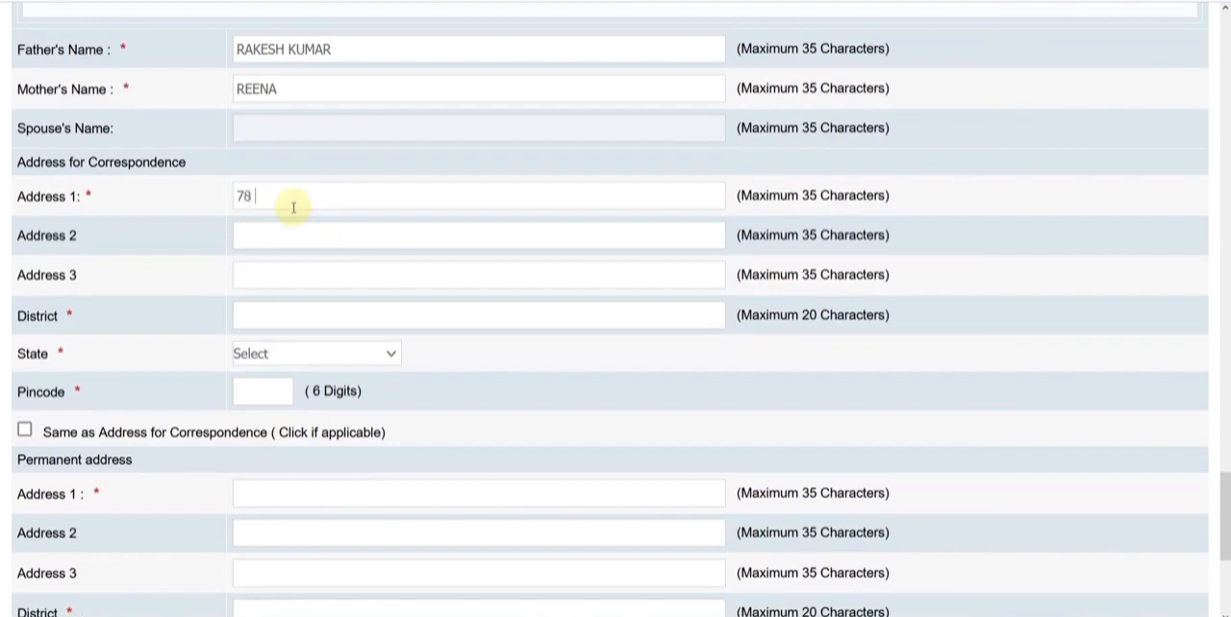
key("Tab")
key("Tab")
key("Tab")
type("ALWA")
key("Tab")
type("r")
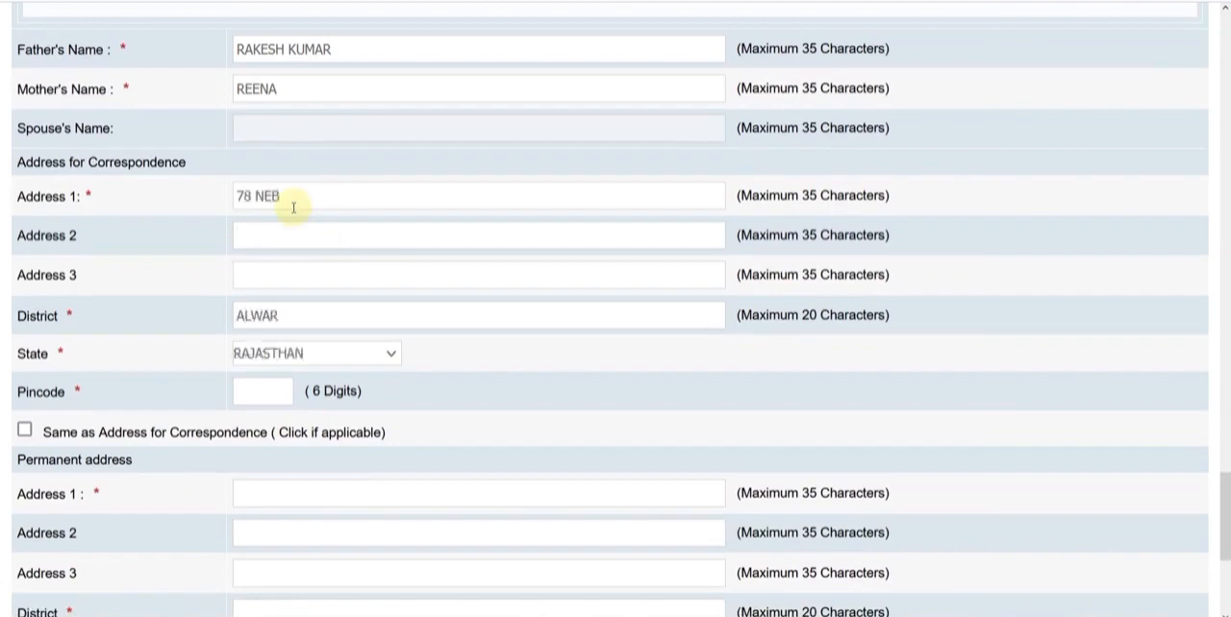
type("301001")
Mark the permanent address as the same as the address for correspondence
scroll(185, 215, "down", 1)
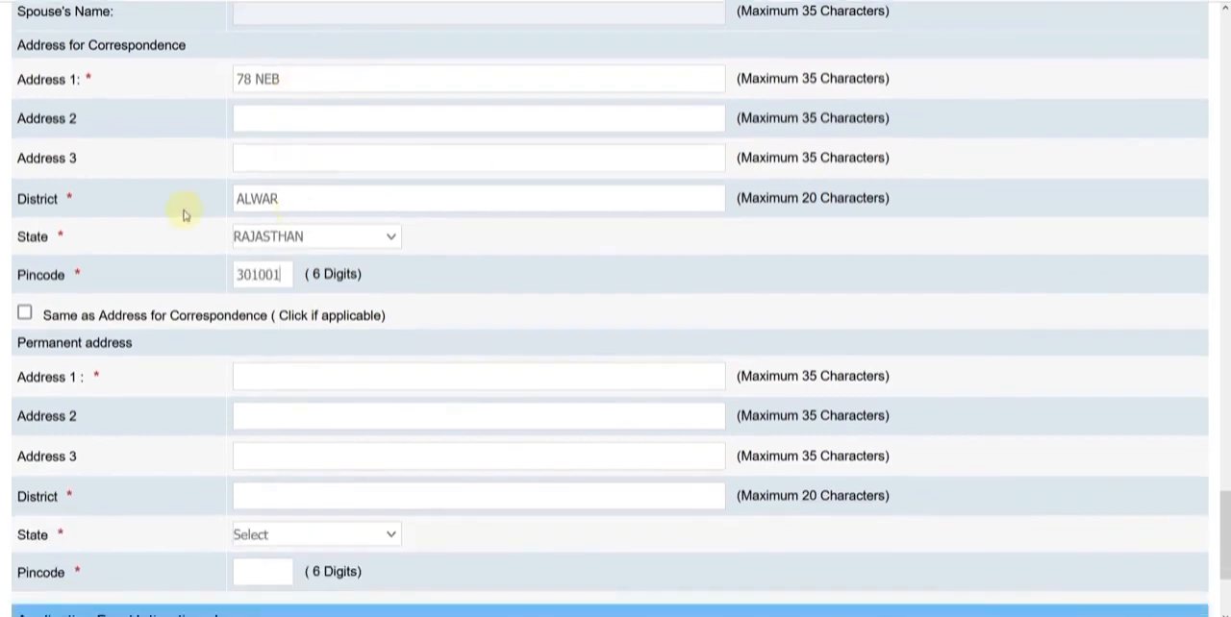
scroll(183, 219, "down", 1)
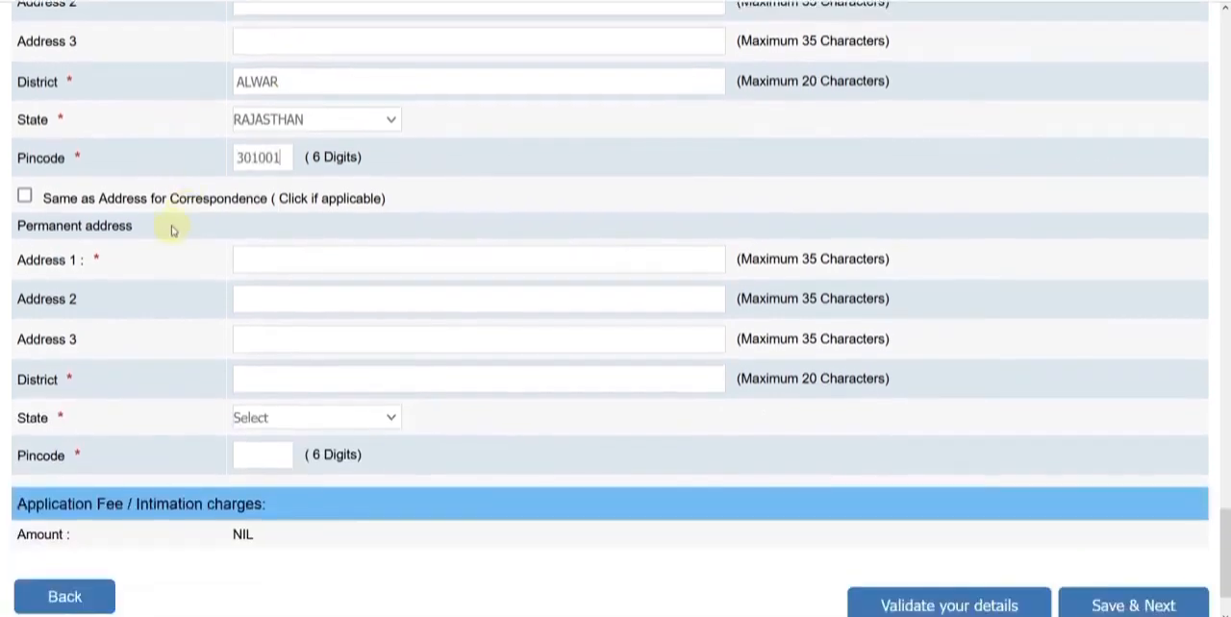
left_click(24, 197)
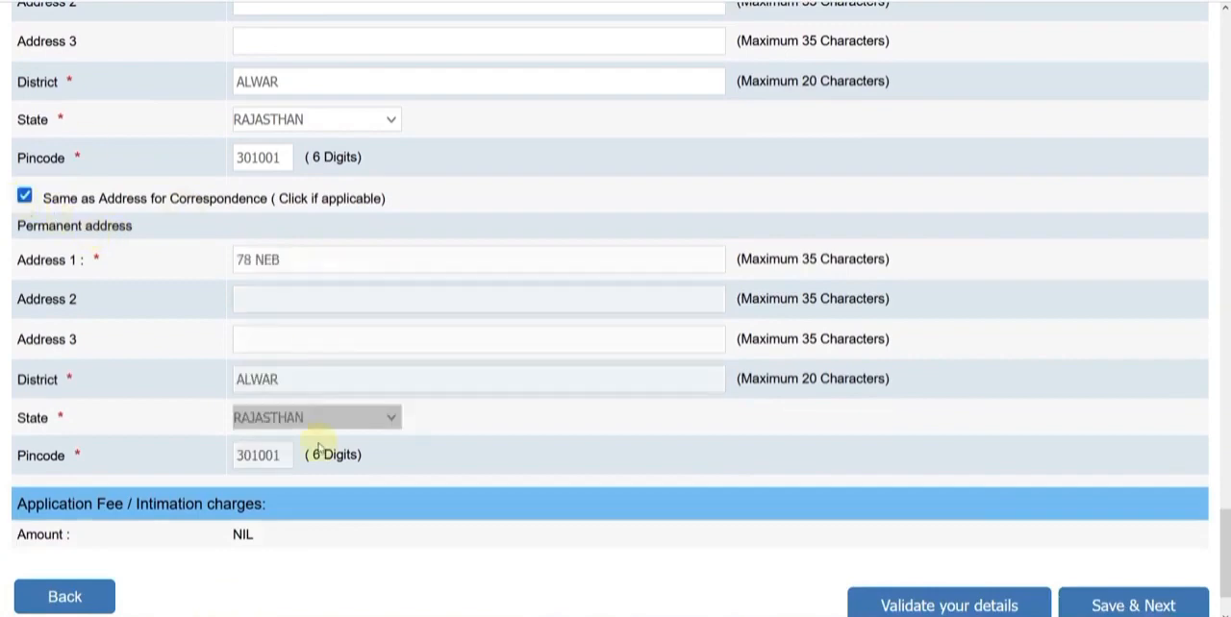
Validate the entered basic details and save them to continue to the qualification section
scroll(775, 420, "down", 1)
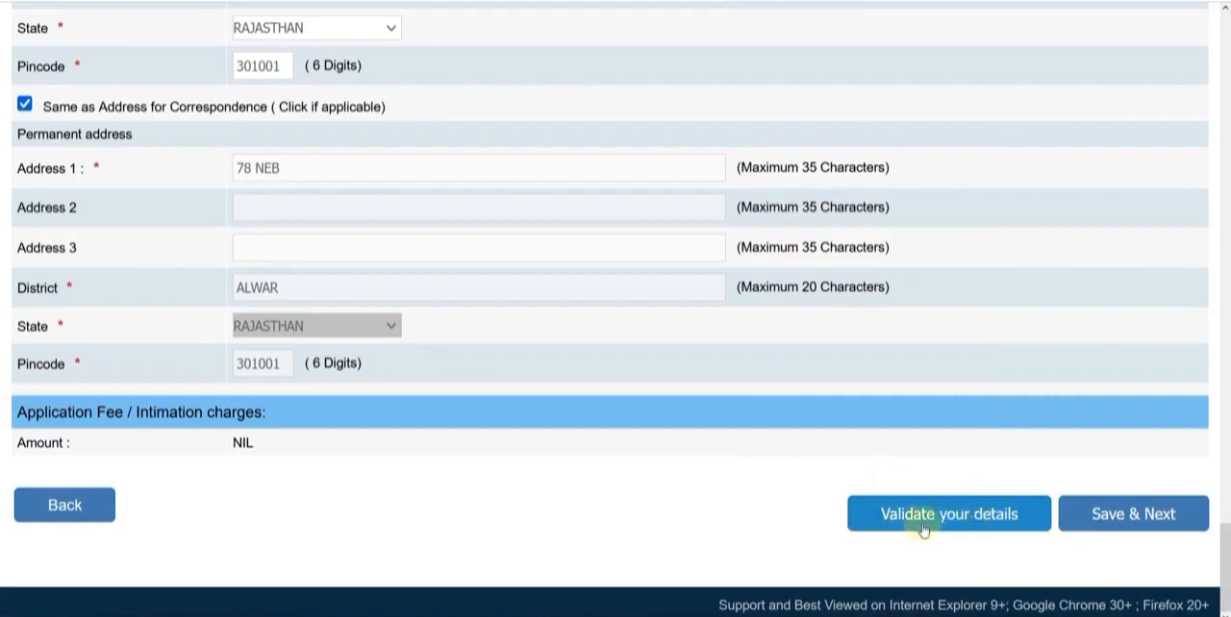
left_click(946, 519)
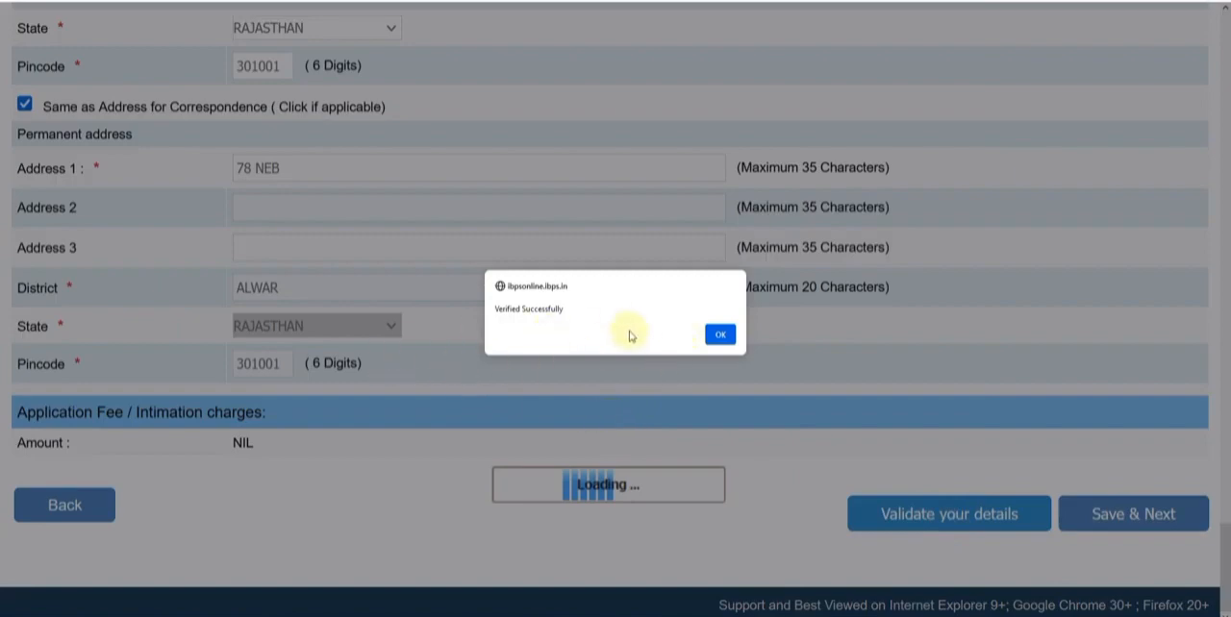
left_click(719, 335)
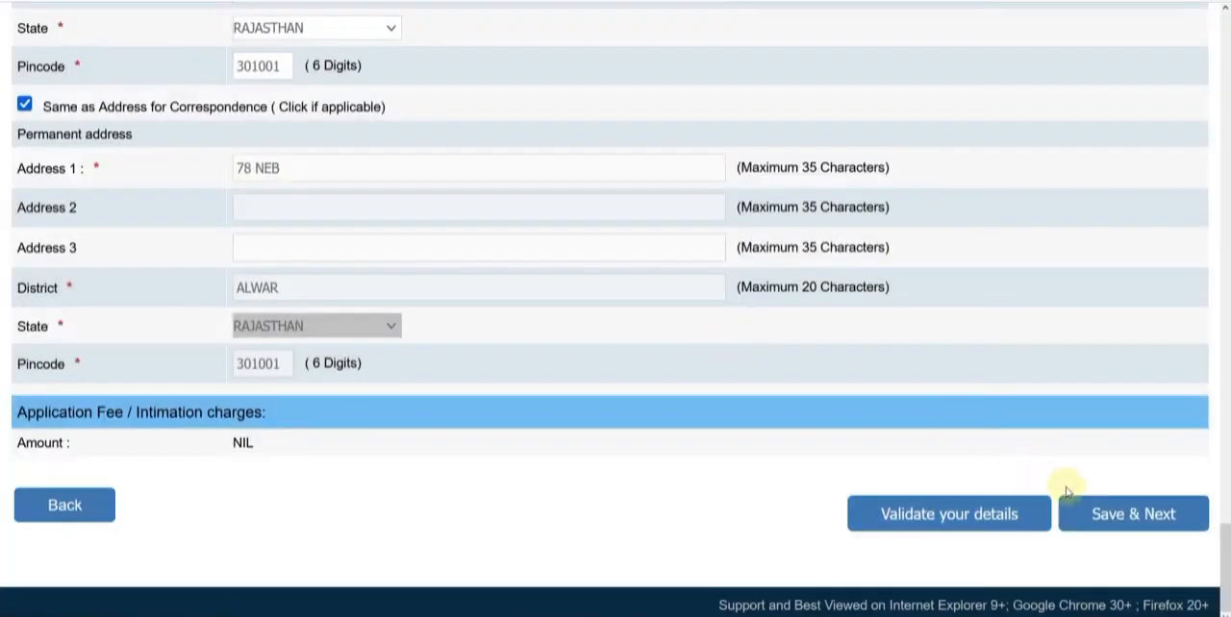
left_click(1113, 512)
Set the graduation to Passed, with degree B.Tech. in Chemical from a university established by law in India, and college RTU
scroll(498, 297, "down", 1)
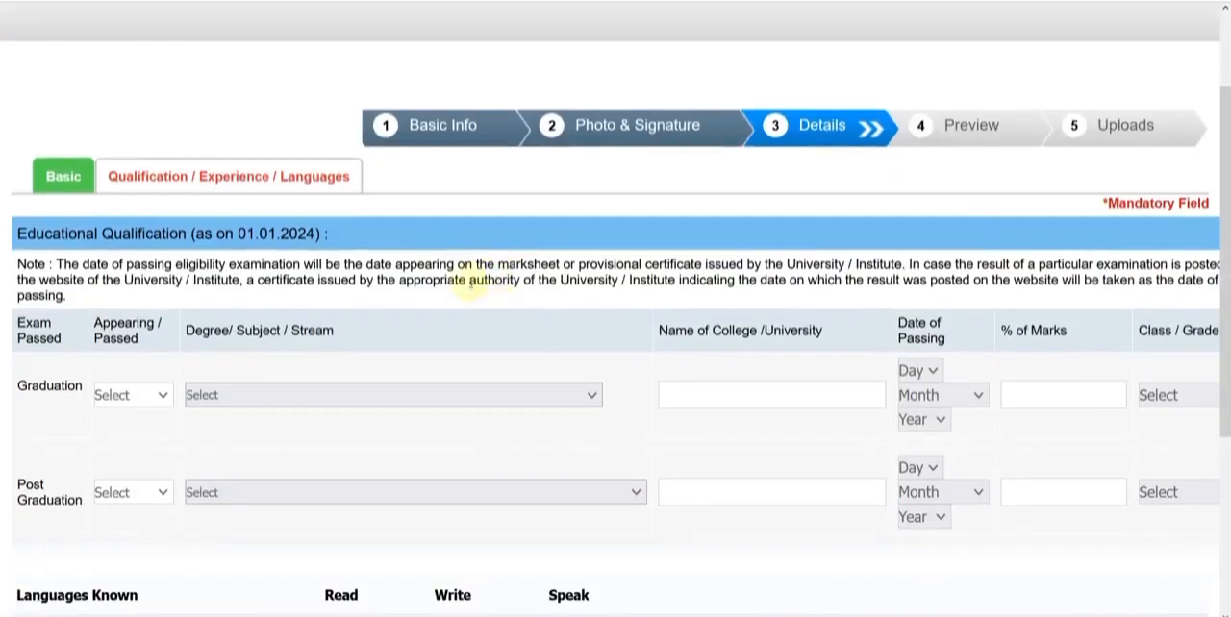
scroll(469, 281, "down", 1)
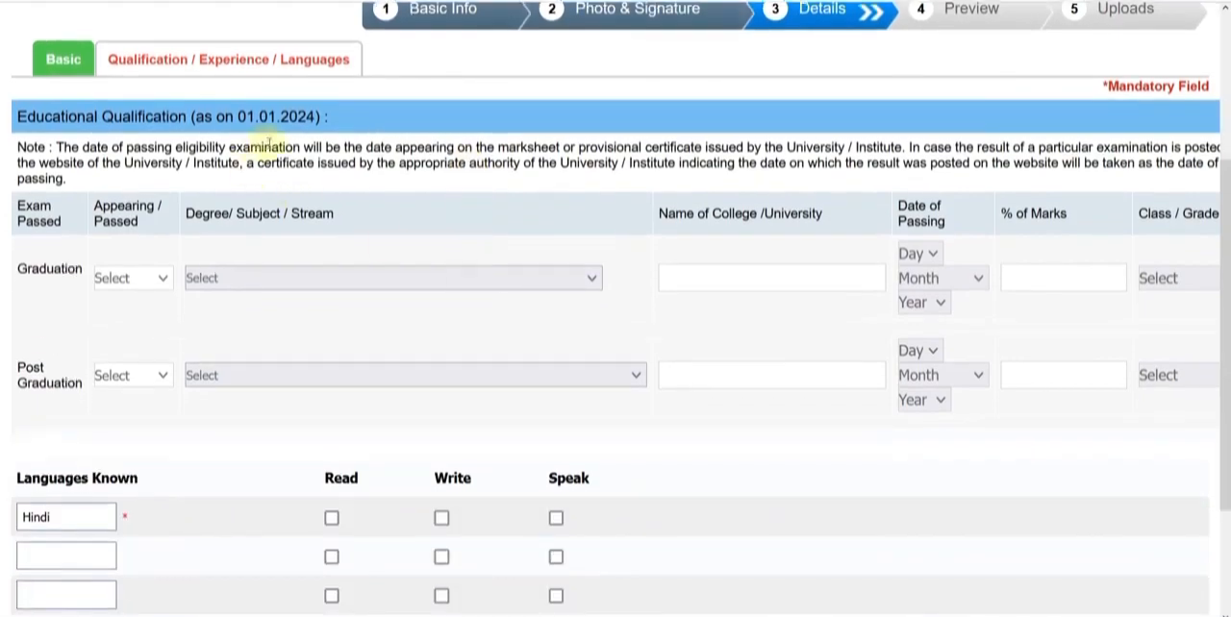
scroll(240, 154, "down", 1)
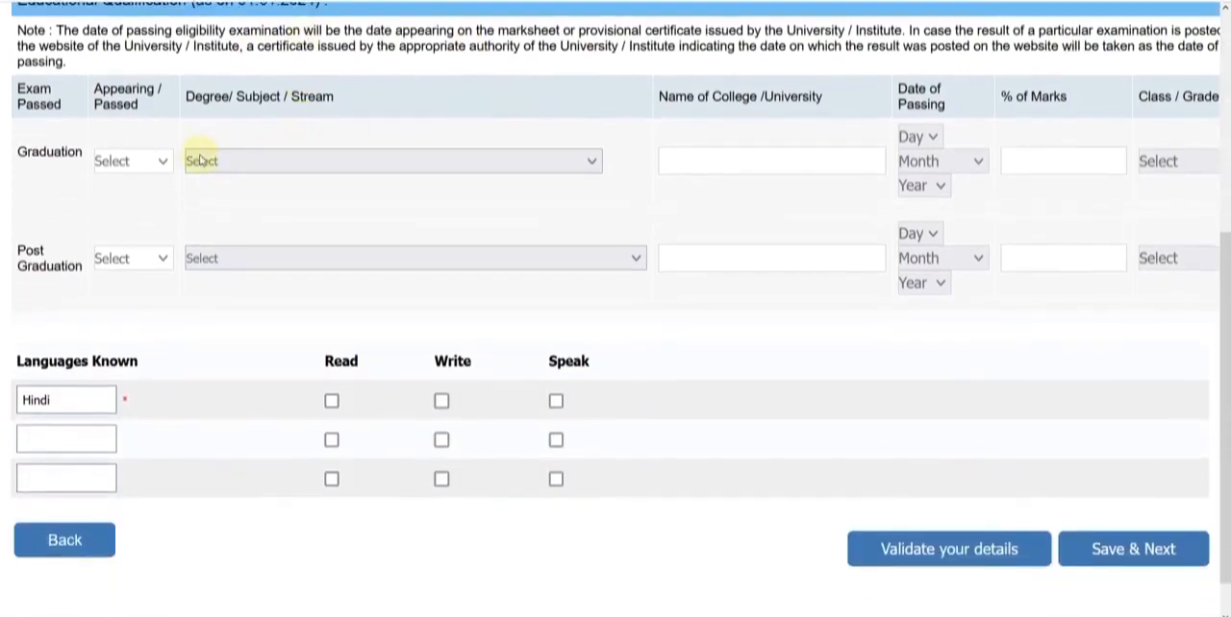
left_click(157, 161)
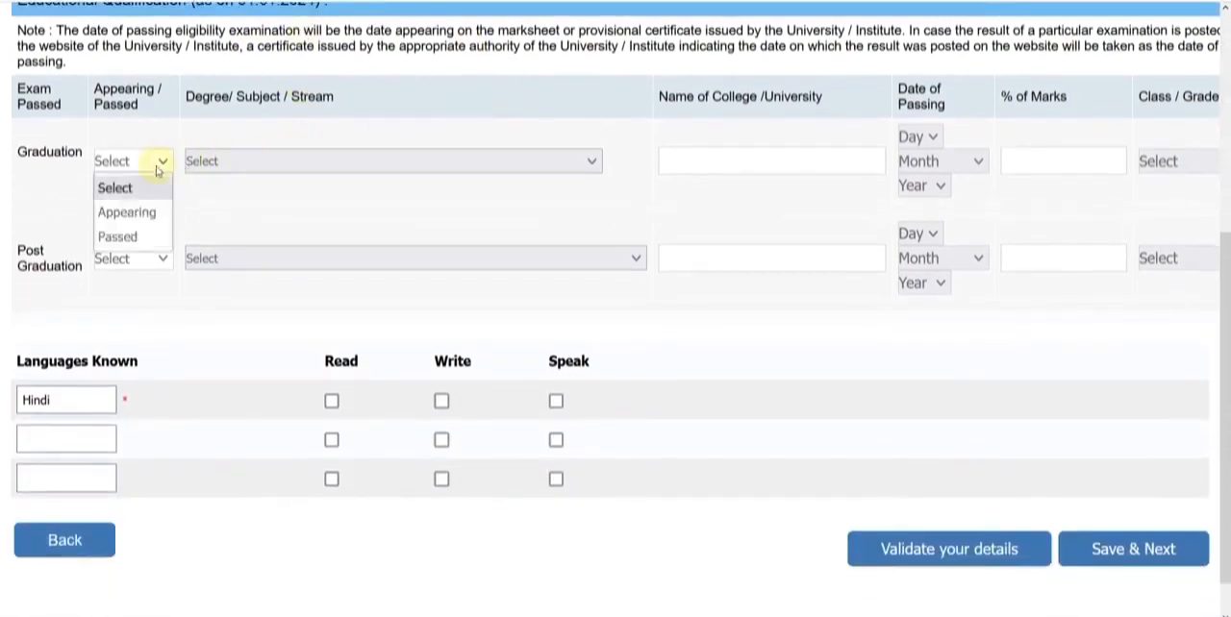
left_click(149, 238)
left_click(231, 163)
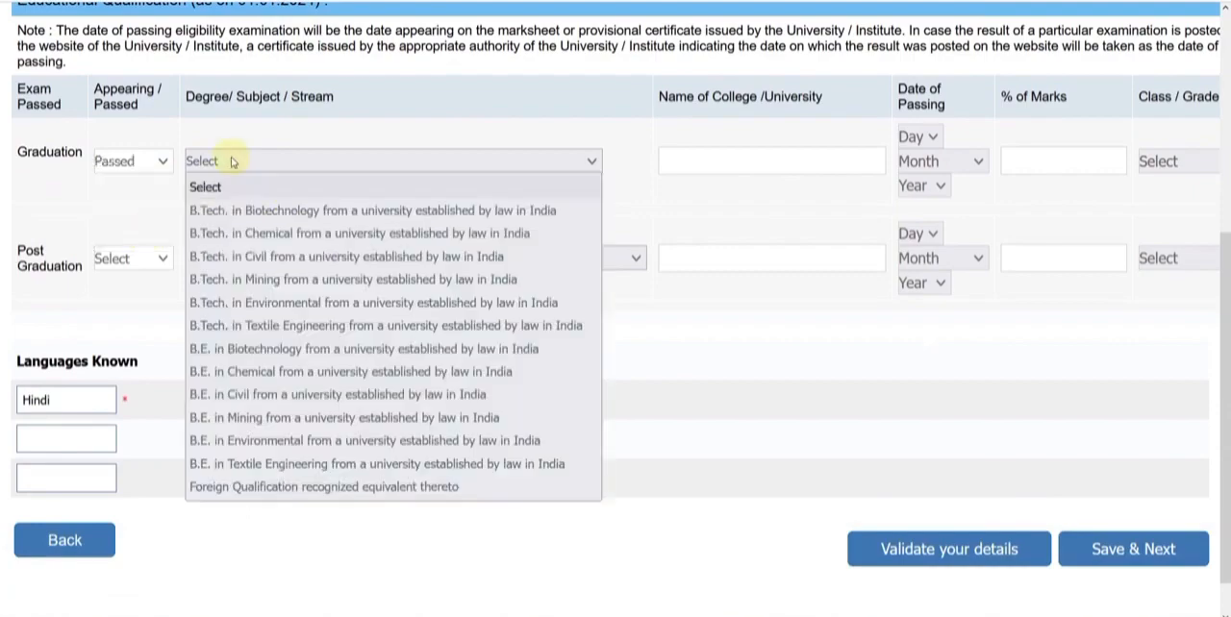
left_click(248, 234)
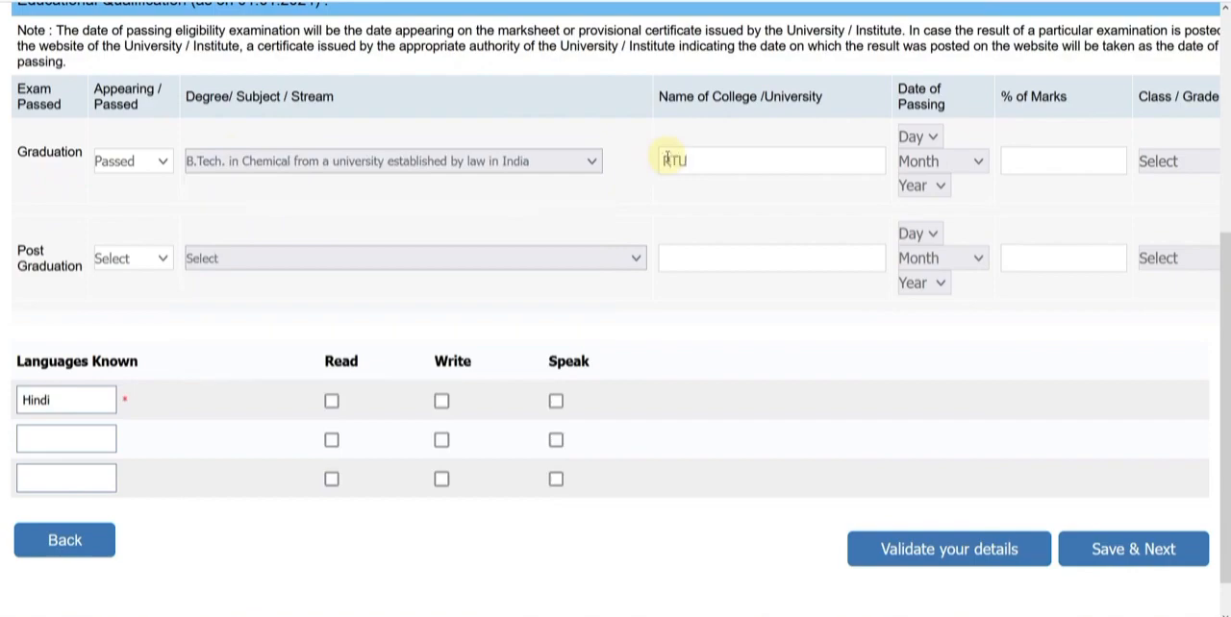
Set the graduation's date of passing to 07 September 2018
left_click(913, 137)
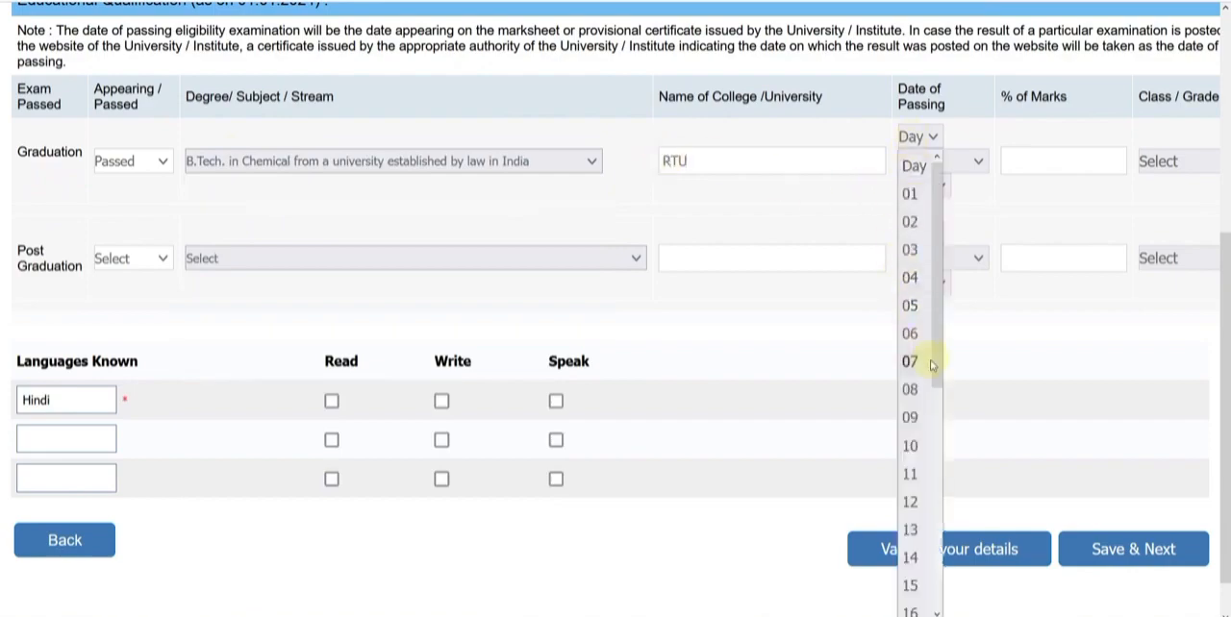
left_click(933, 354)
left_click(929, 162)
left_click(943, 443)
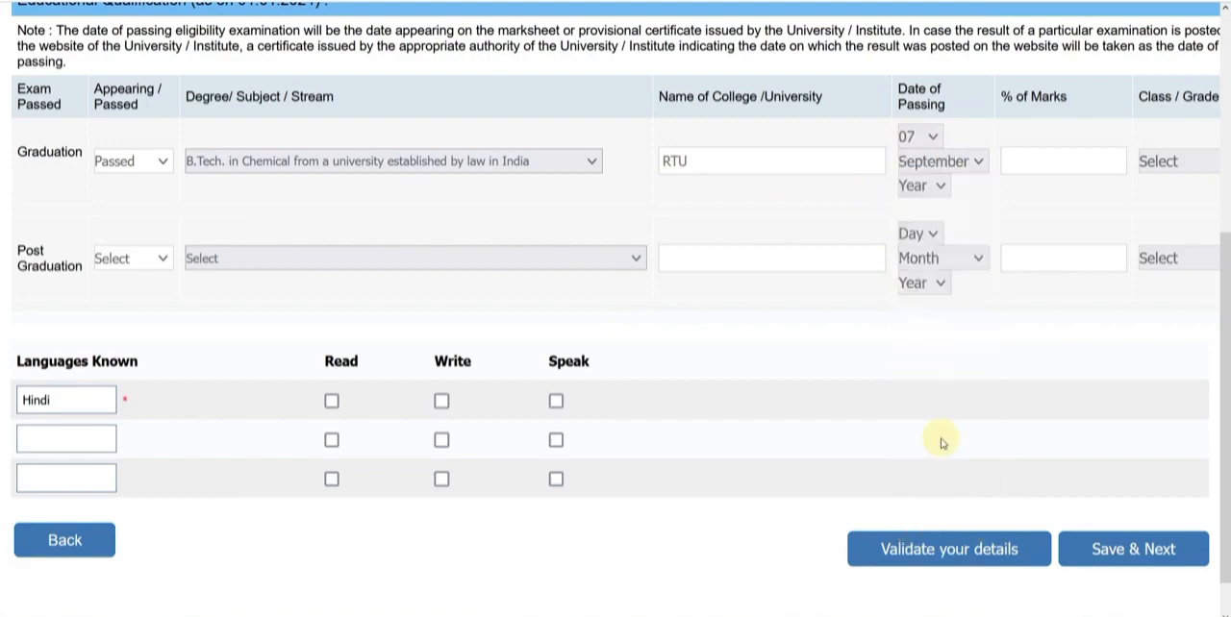
left_click(939, 183)
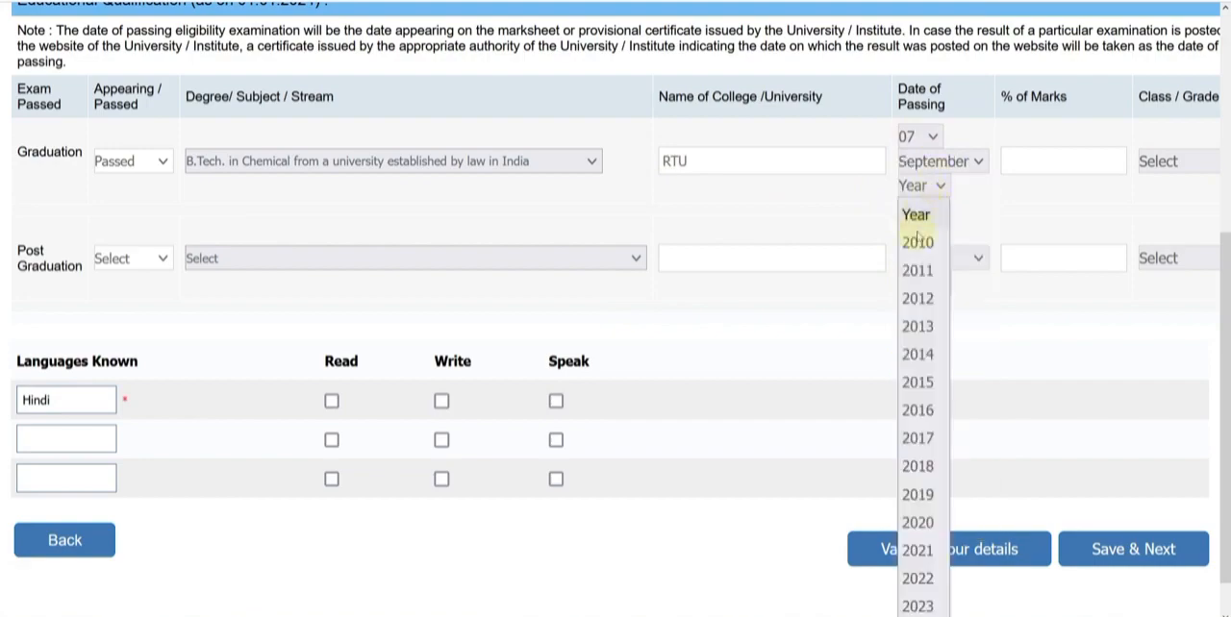
left_click(918, 466)
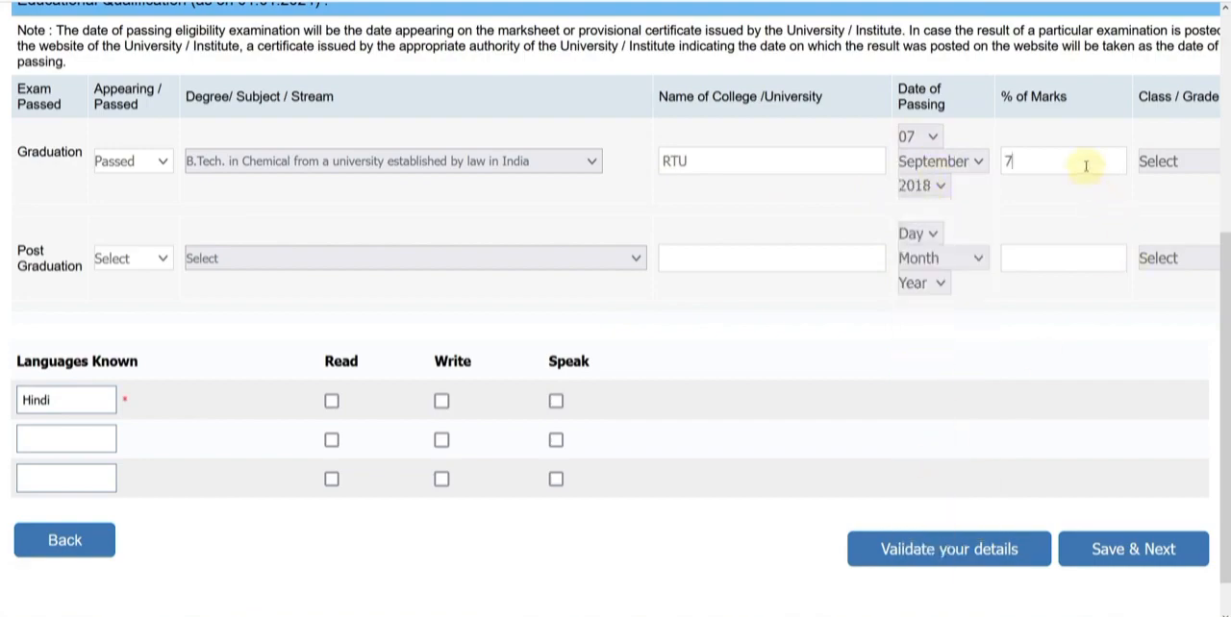
Enter 76 as the graduation's percentage of marks and set its class to First Class
left_click(1086, 165)
type("76")
left_click(1158, 163)
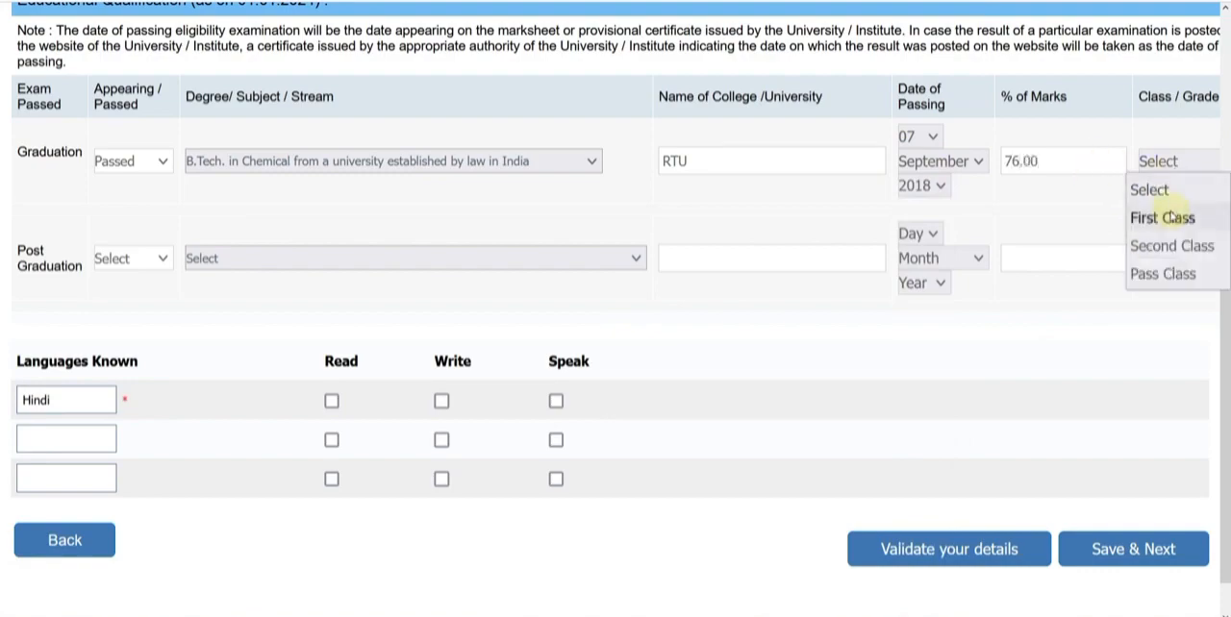
left_click(1168, 218)
Set the post graduation to Passed, with M.Tech. in Environmental Engineering from a university established by law in India, and college RTU
left_click(135, 259)
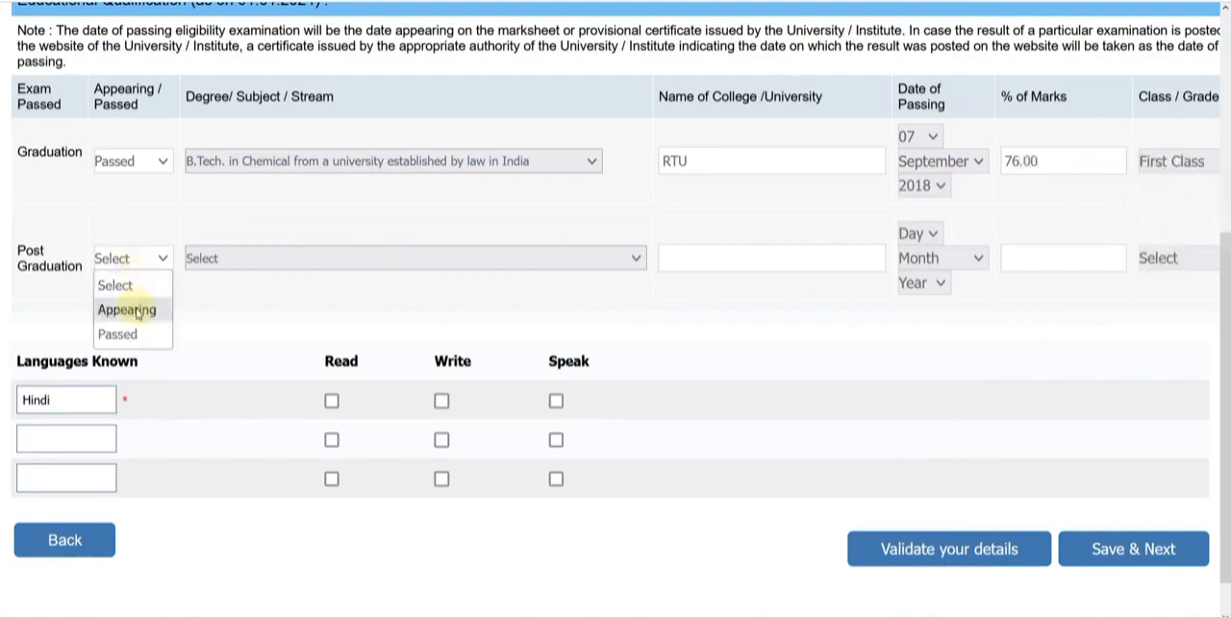
left_click(132, 309)
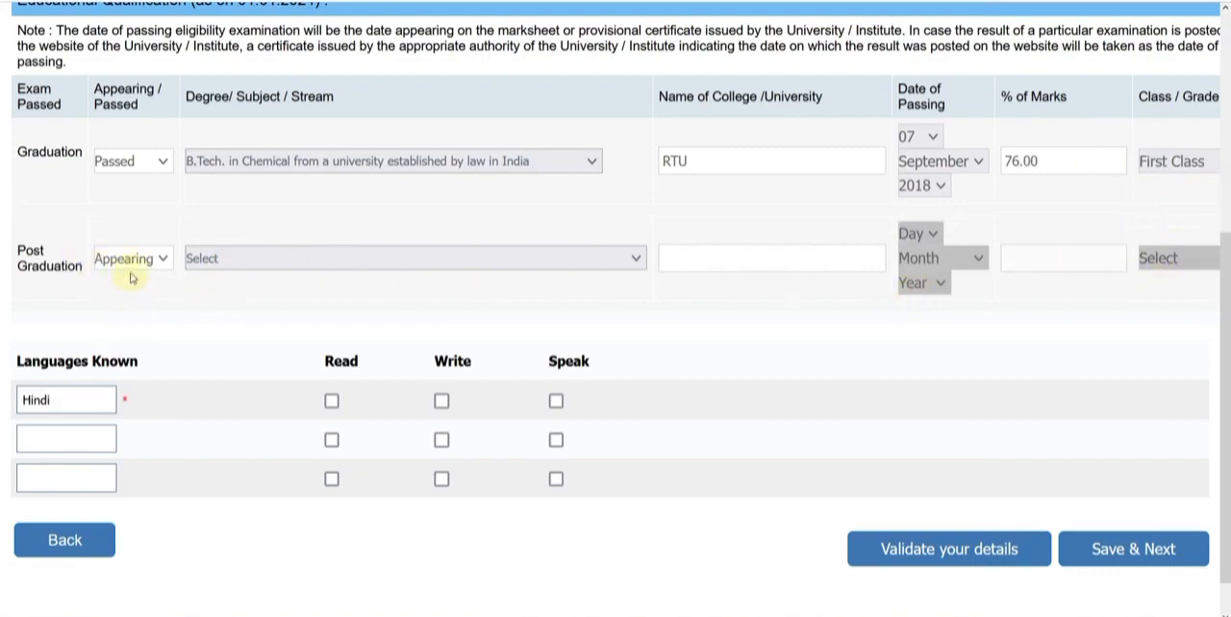
left_click(130, 260)
left_click(116, 333)
left_click(252, 266)
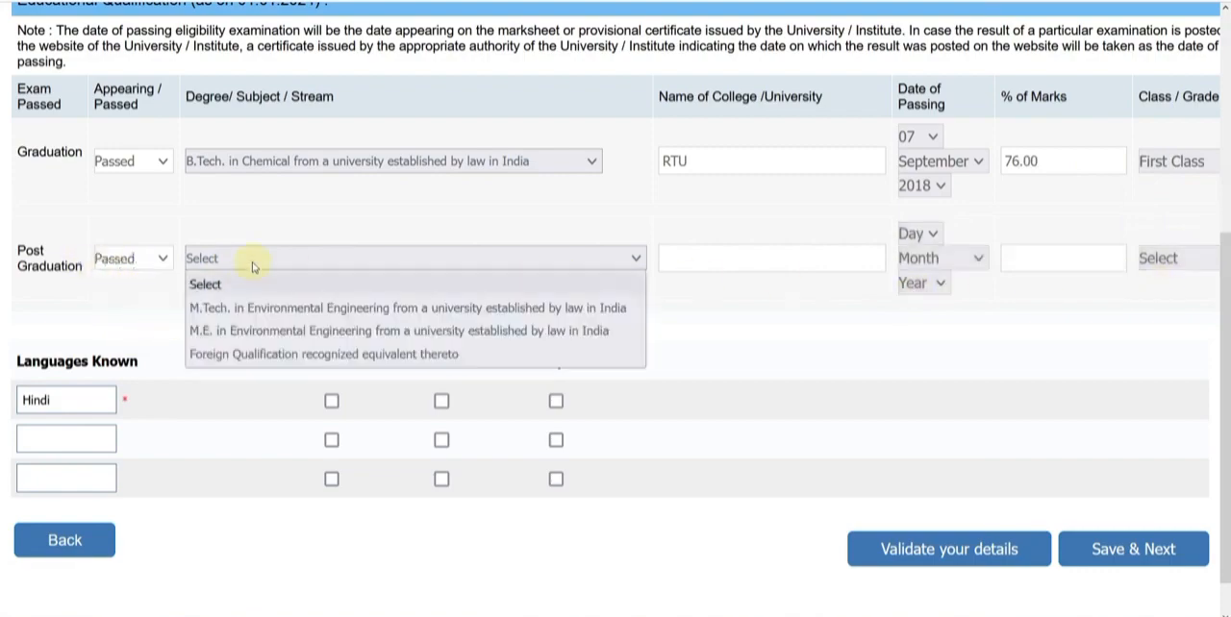
left_click(283, 309)
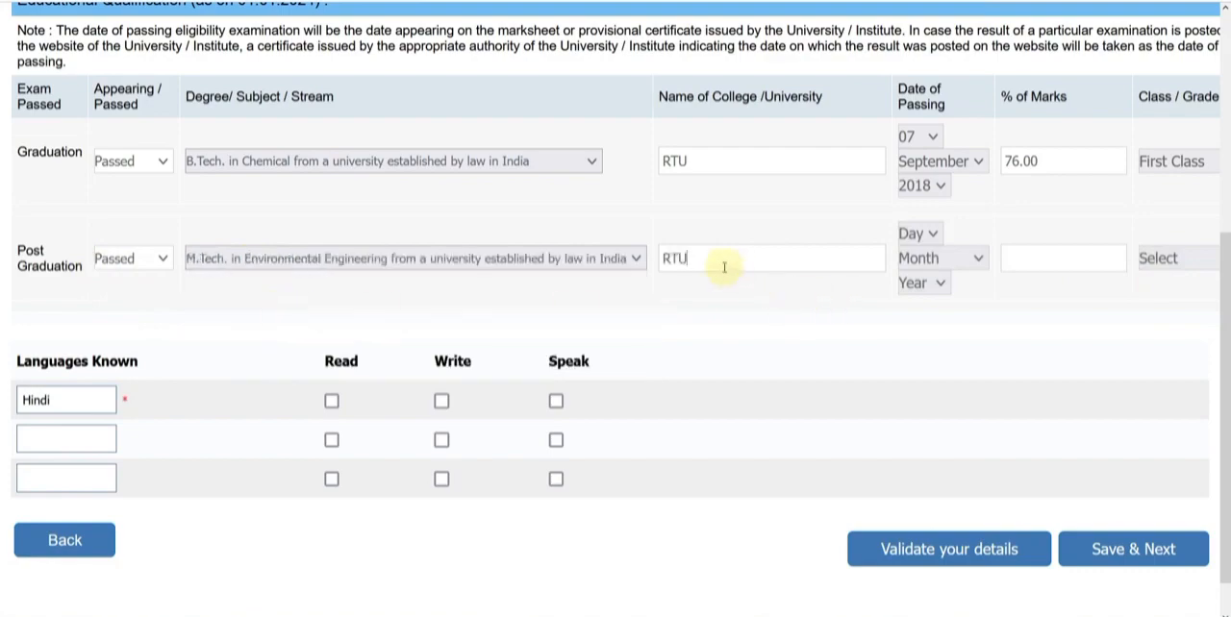
Complete the post-graduation row with passing date 06 September 2021, 69 percent marks and First Class
left_click(904, 236)
left_click(913, 423)
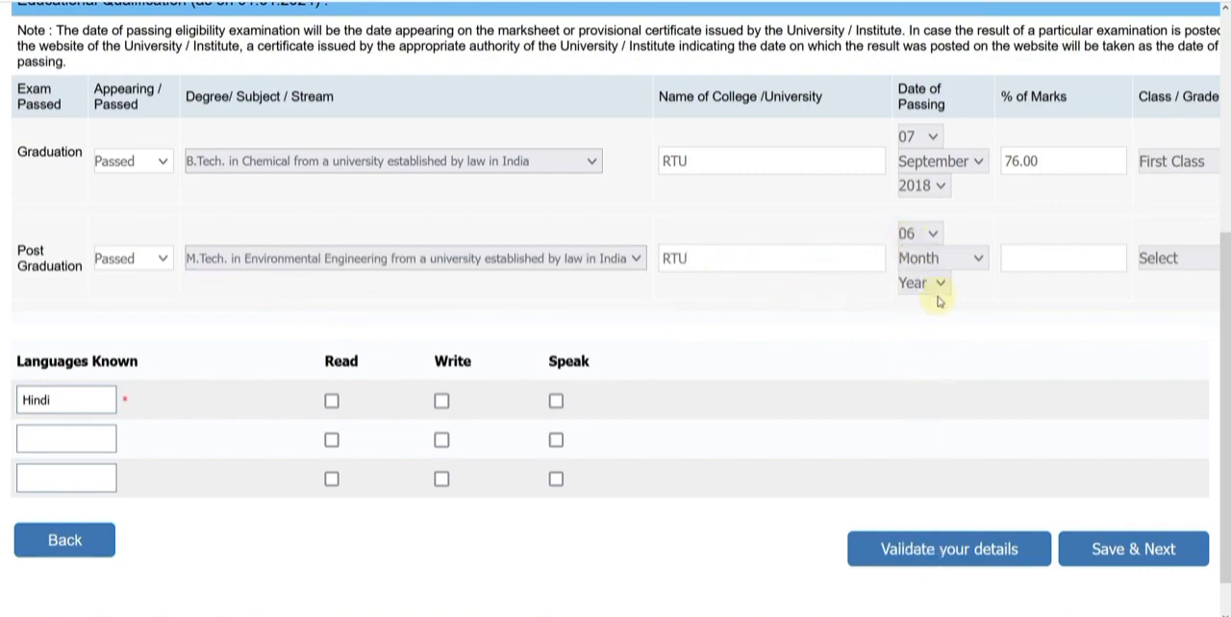
left_click(946, 266)
left_click(923, 541)
left_click(925, 283)
scroll(923, 539, "down", 1)
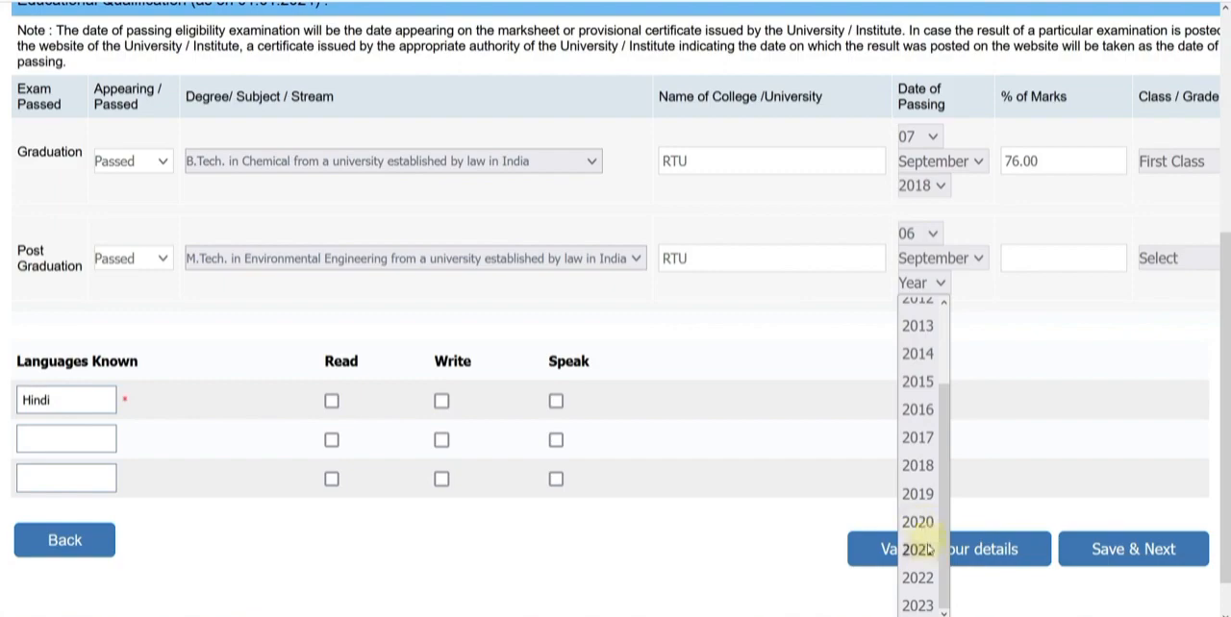
left_click(919, 549)
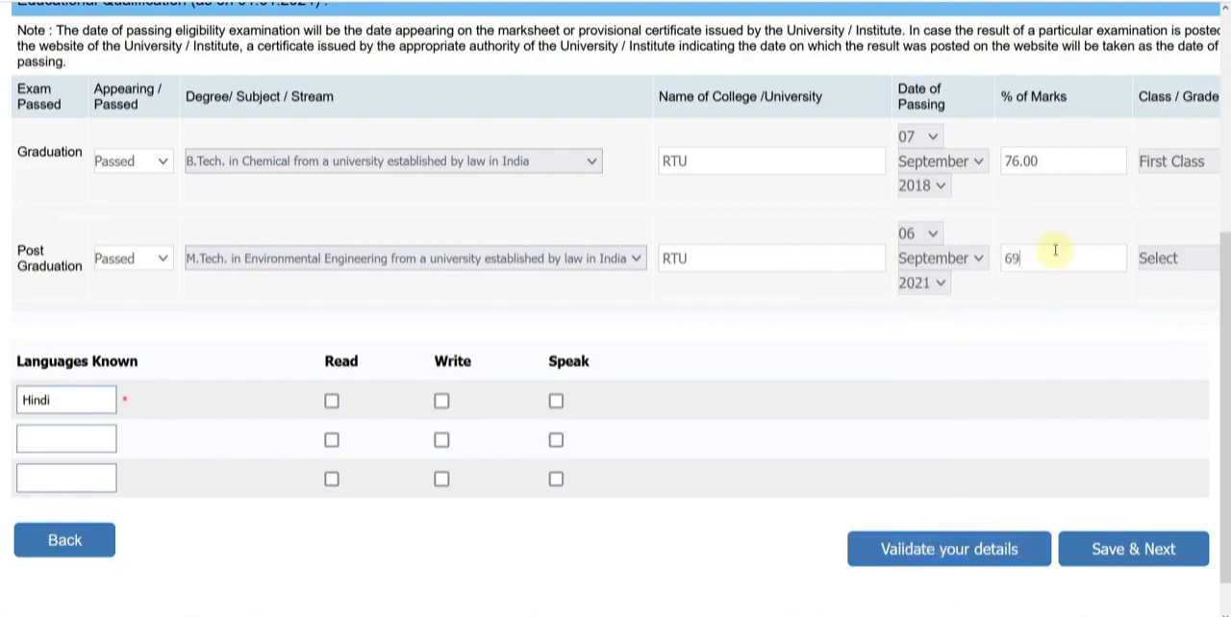
left_click(1144, 258)
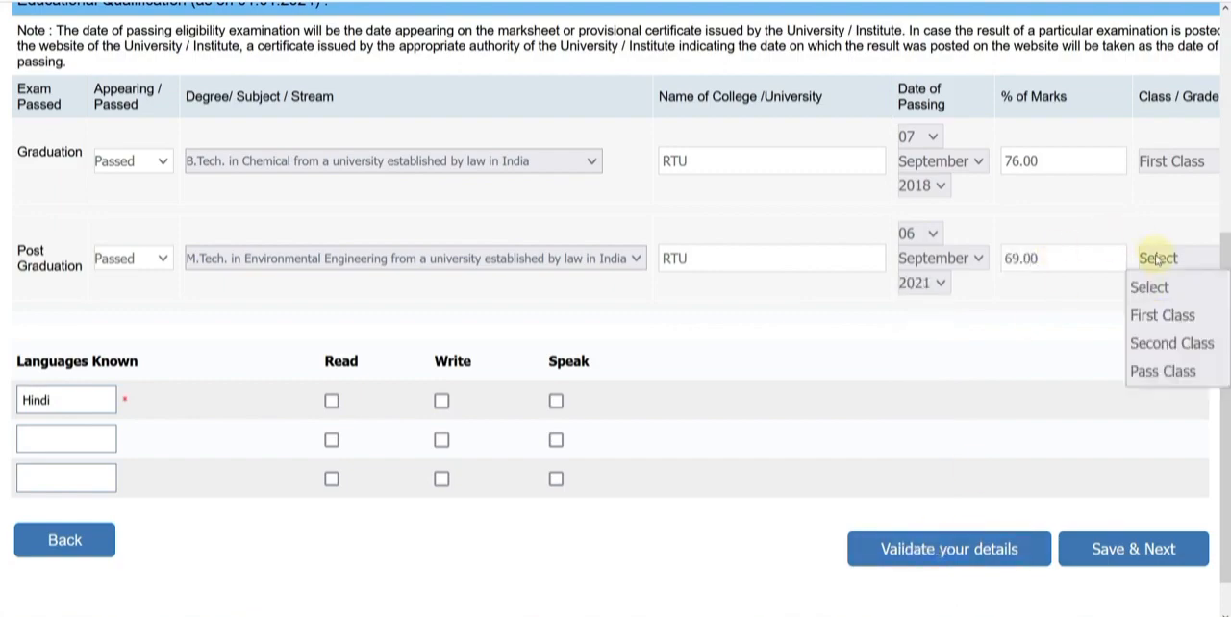
left_click(1154, 313)
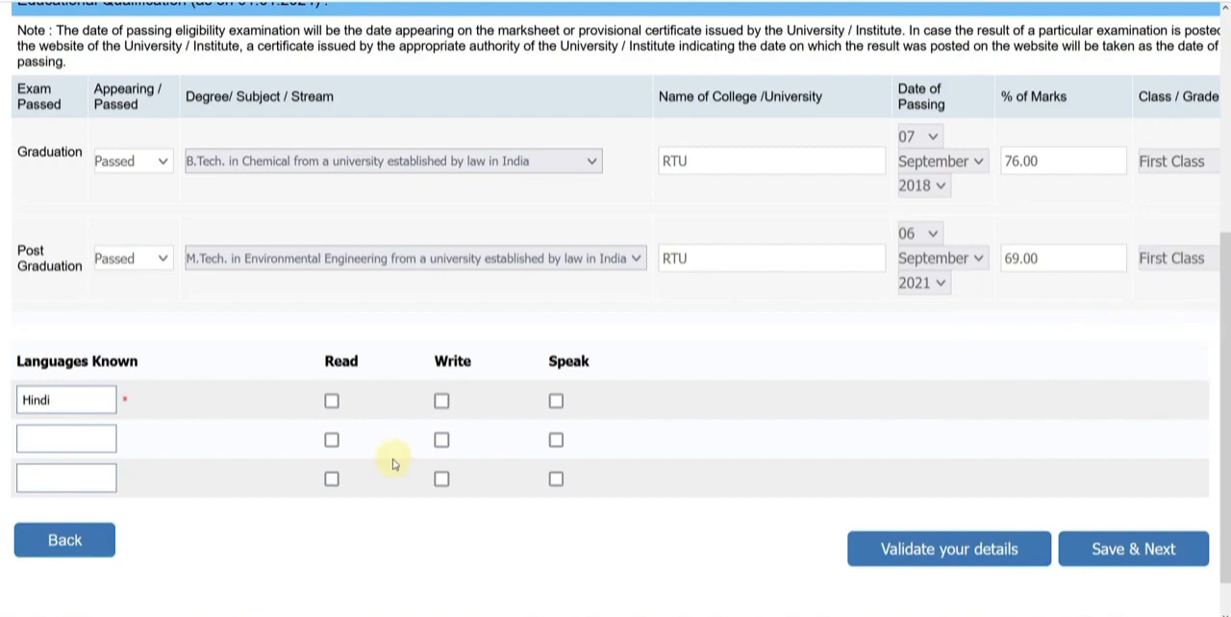
Mark Hindi as a language the applicant can read, write and speak
left_click(331, 401)
left_click(441, 401)
left_click(556, 401)
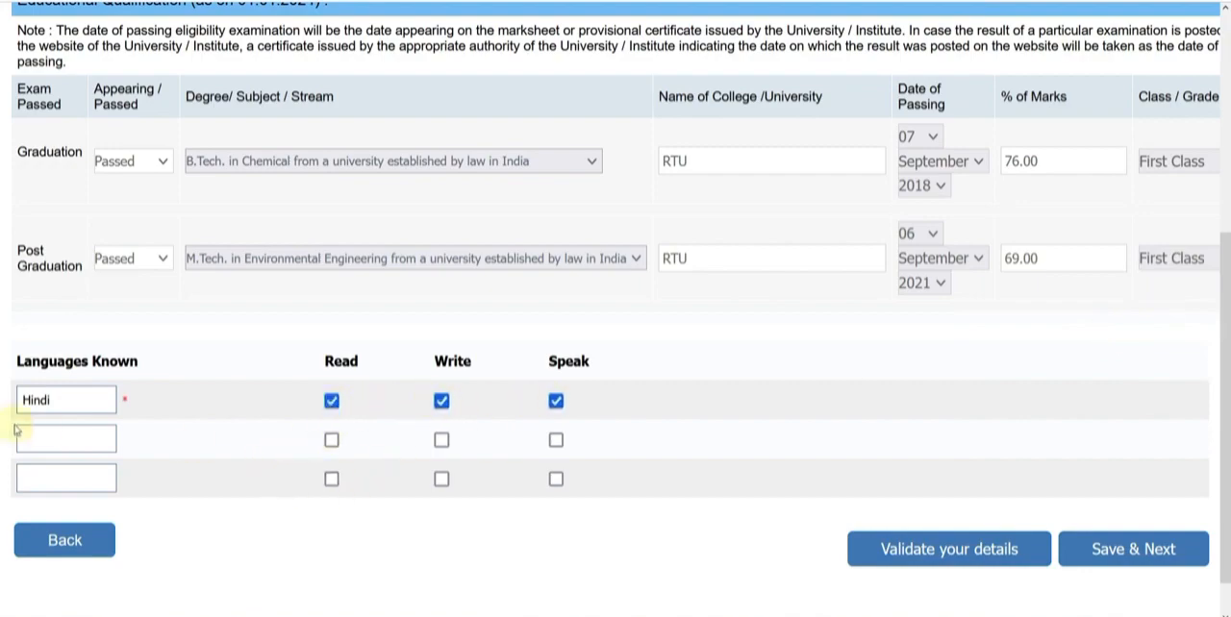
Validate the qualification and language details, accept the validation prompt, then save them and proceed to the registration preview
left_click(48, 442)
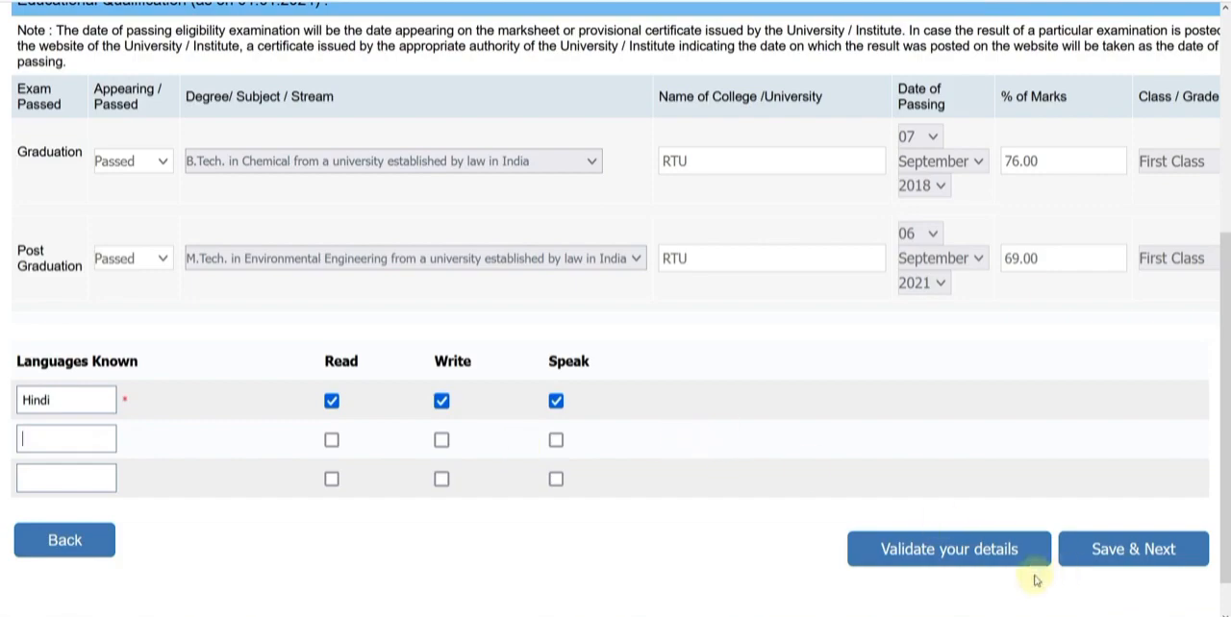
left_click(977, 551)
left_click(719, 335)
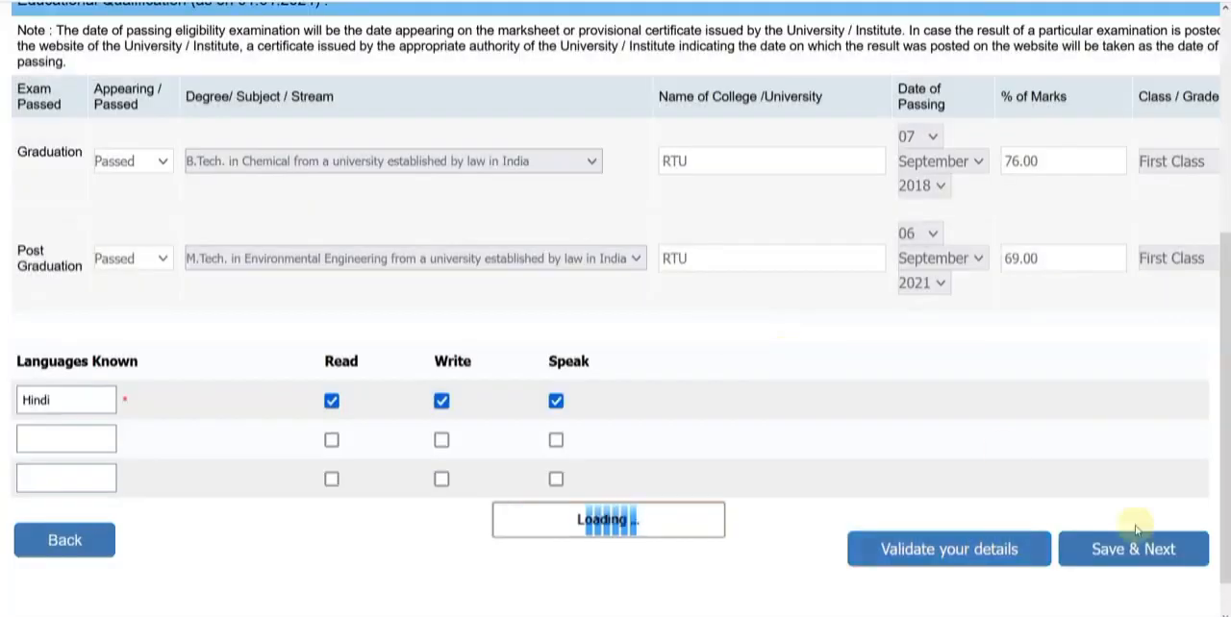
left_click(1096, 543)
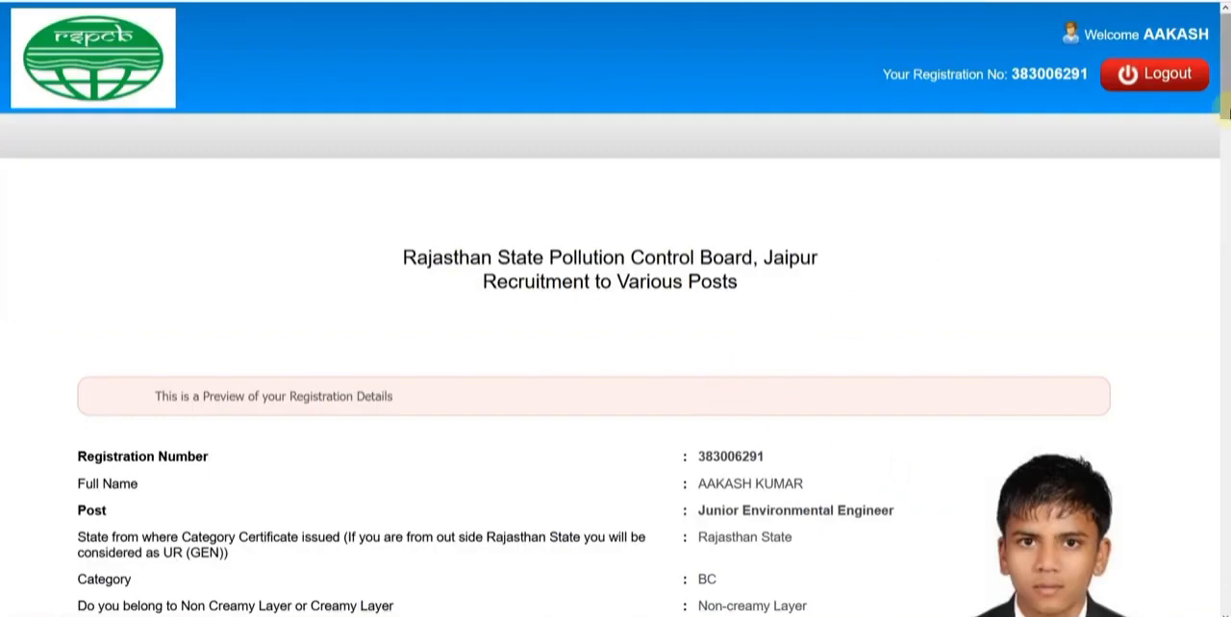
Agree to the declaration at the end of the registration preview, complete the registration and confirm it
left_click_drag(1226, 99, 1226, 611)
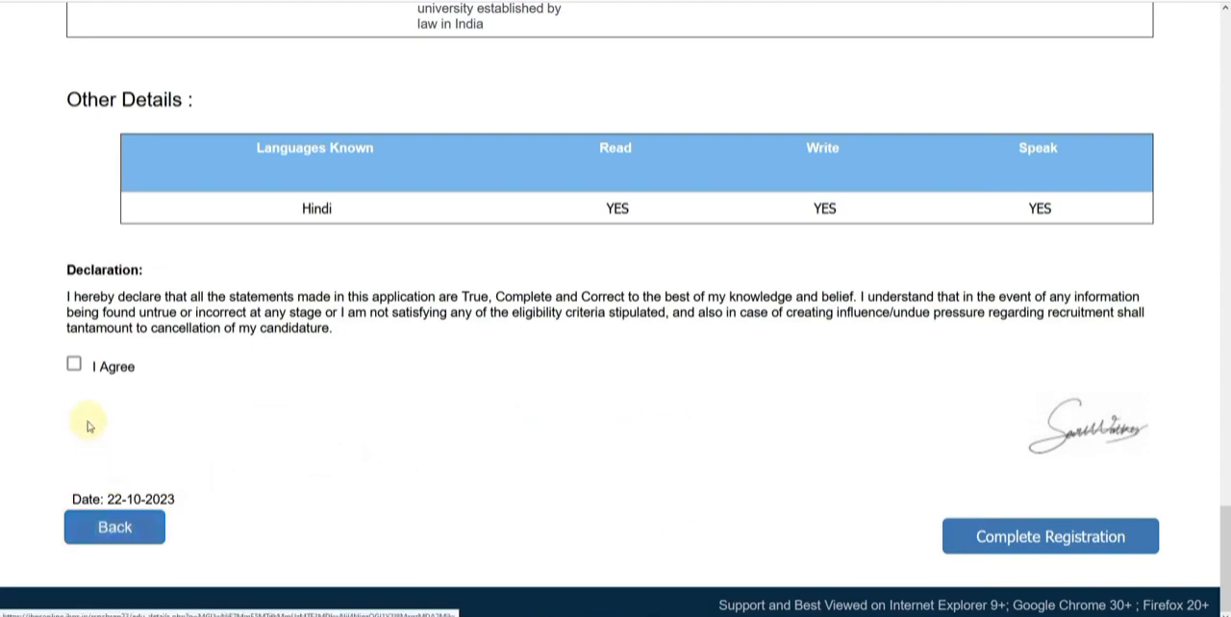
left_click(75, 367)
left_click(1034, 546)
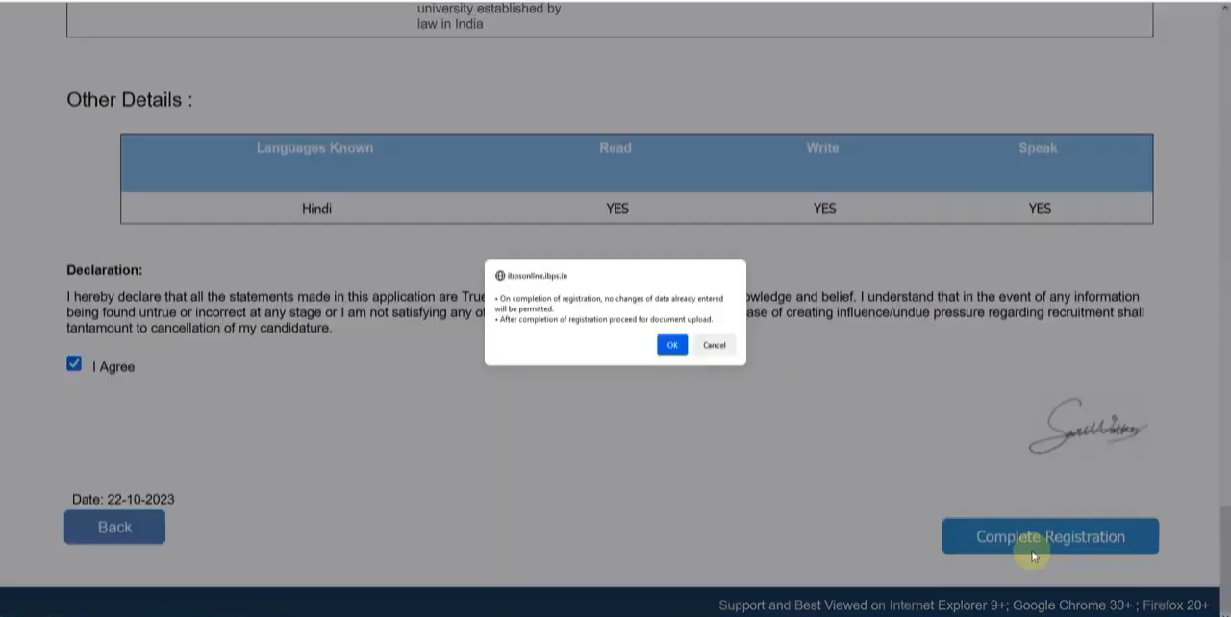
left_click(670, 344)
left_click(672, 347)
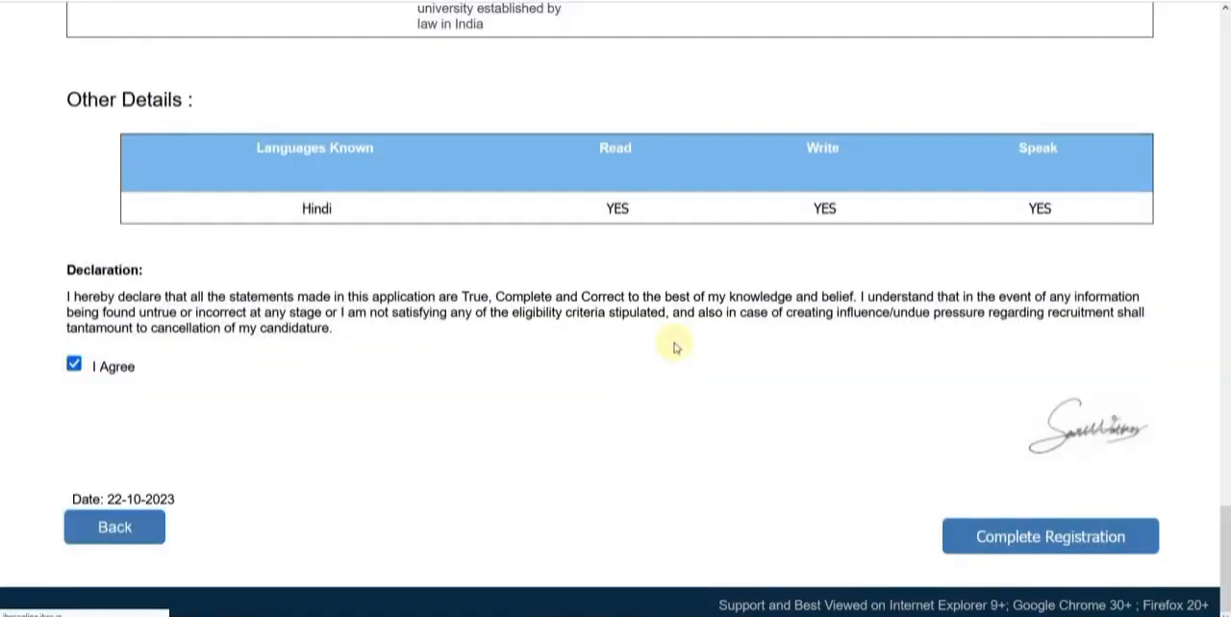
Upload LEFT1.jpg as the left thumb impression and accept its preview
left_click(527, 349)
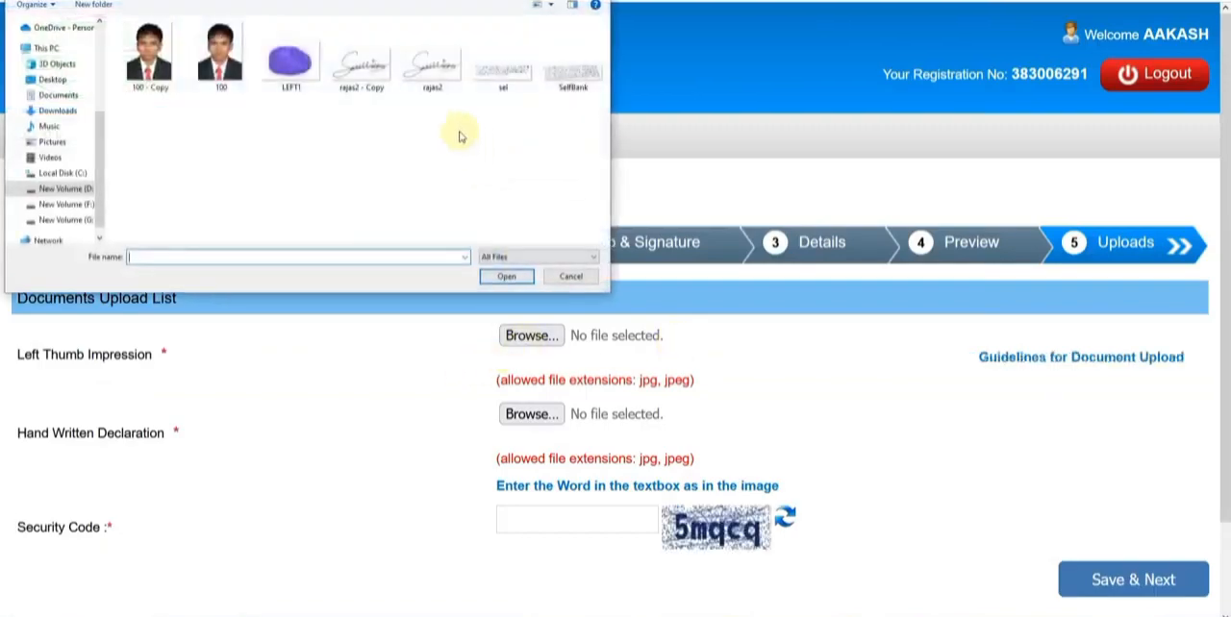
double_click(311, 80)
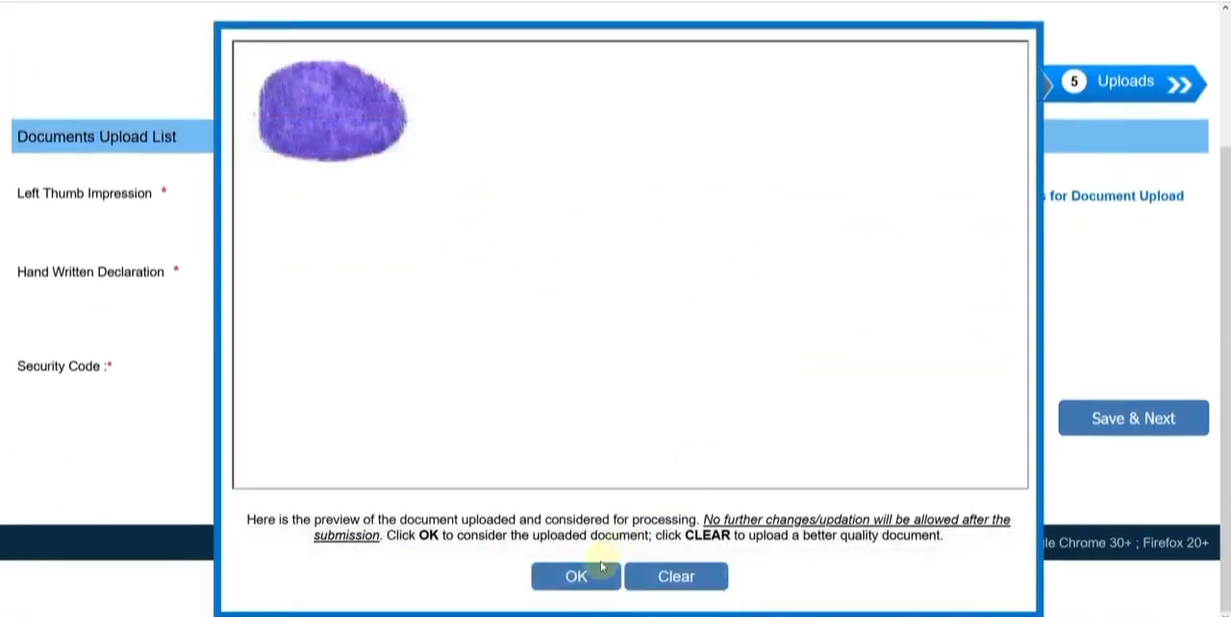
left_click(575, 573)
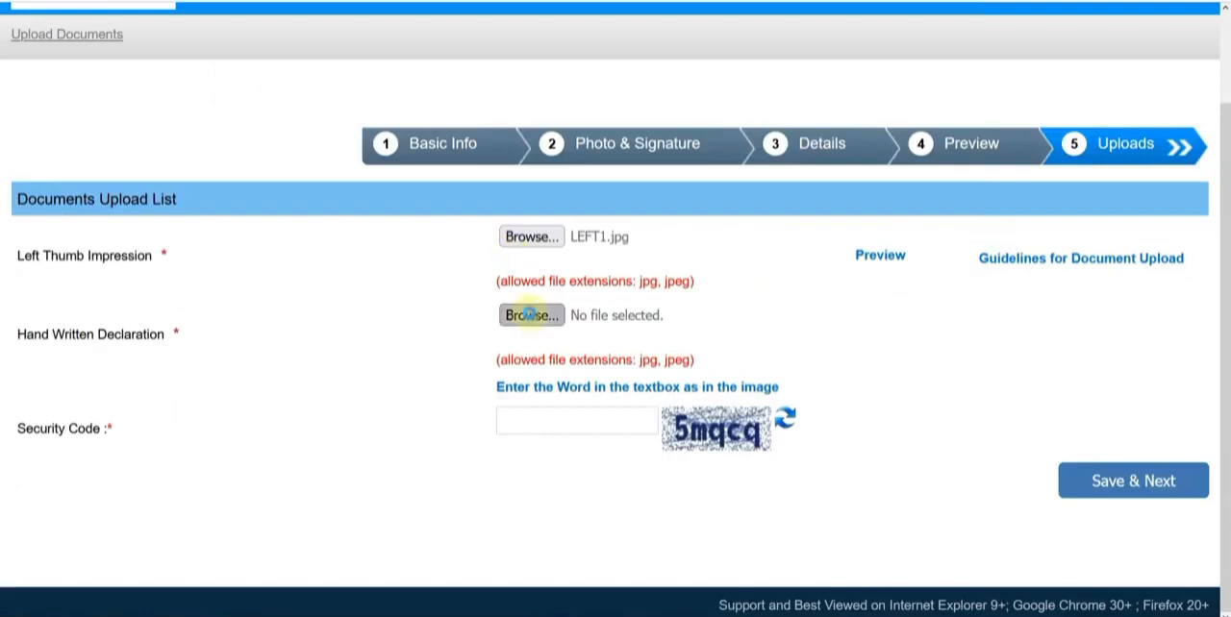
Upload sel.jpg as the hand written declaration, check it against the prescribed declaration text and accept its preview
left_click(529, 315)
double_click(498, 85)
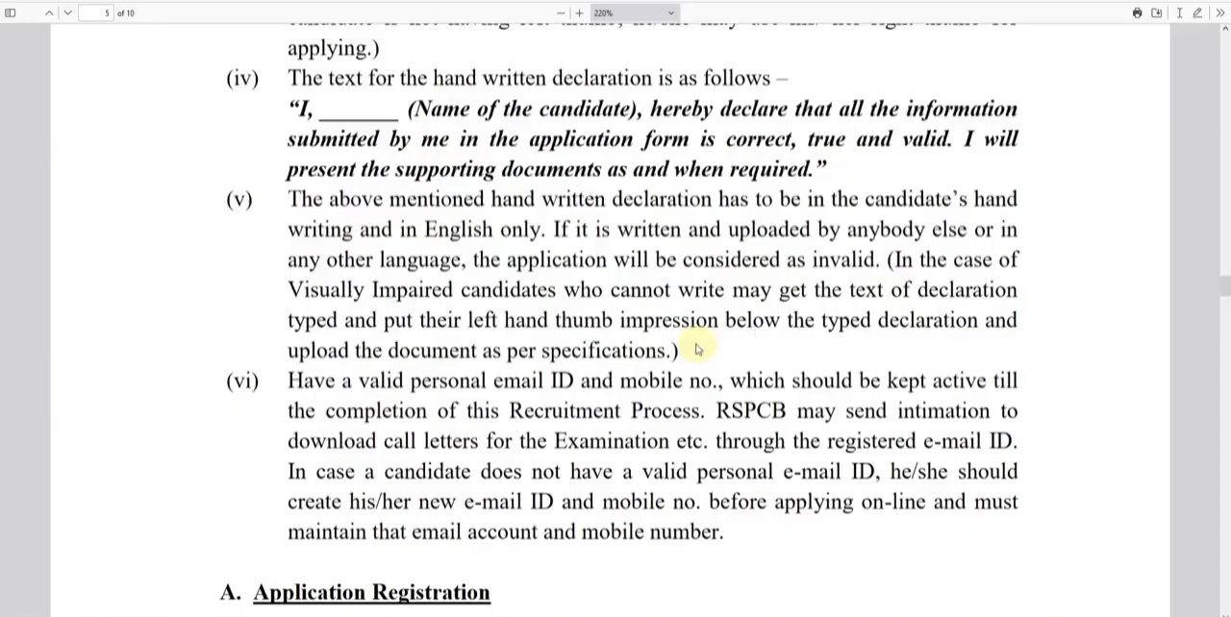
scroll(577, 308, "up", 1)
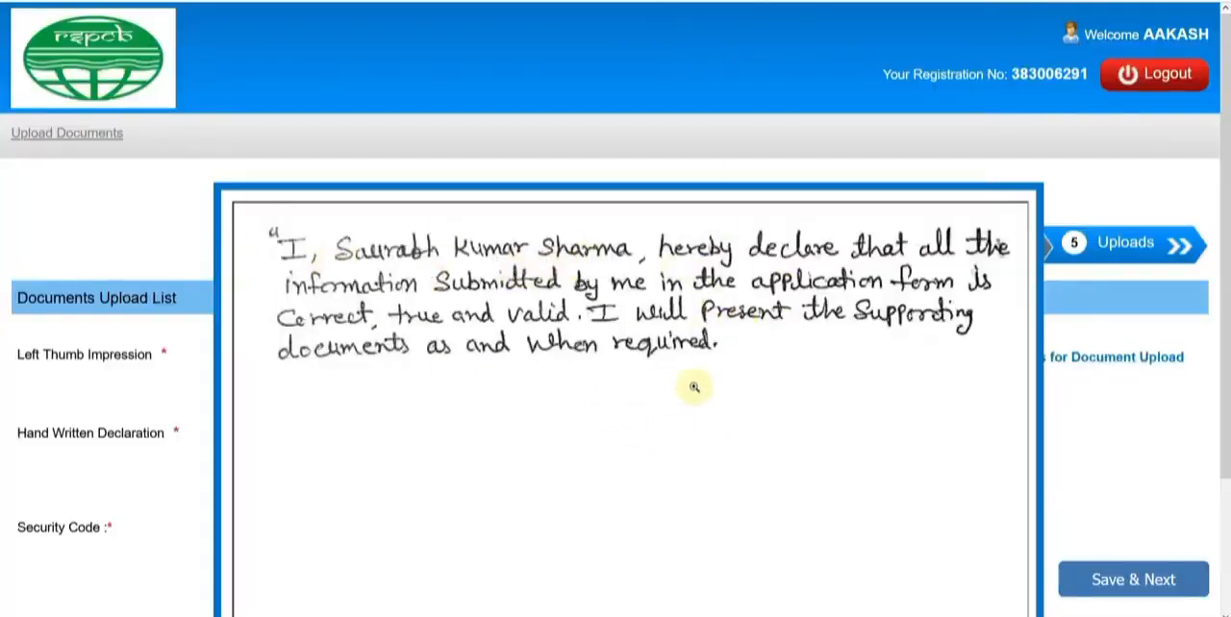
scroll(692, 389, "down", 3)
left_click(577, 577)
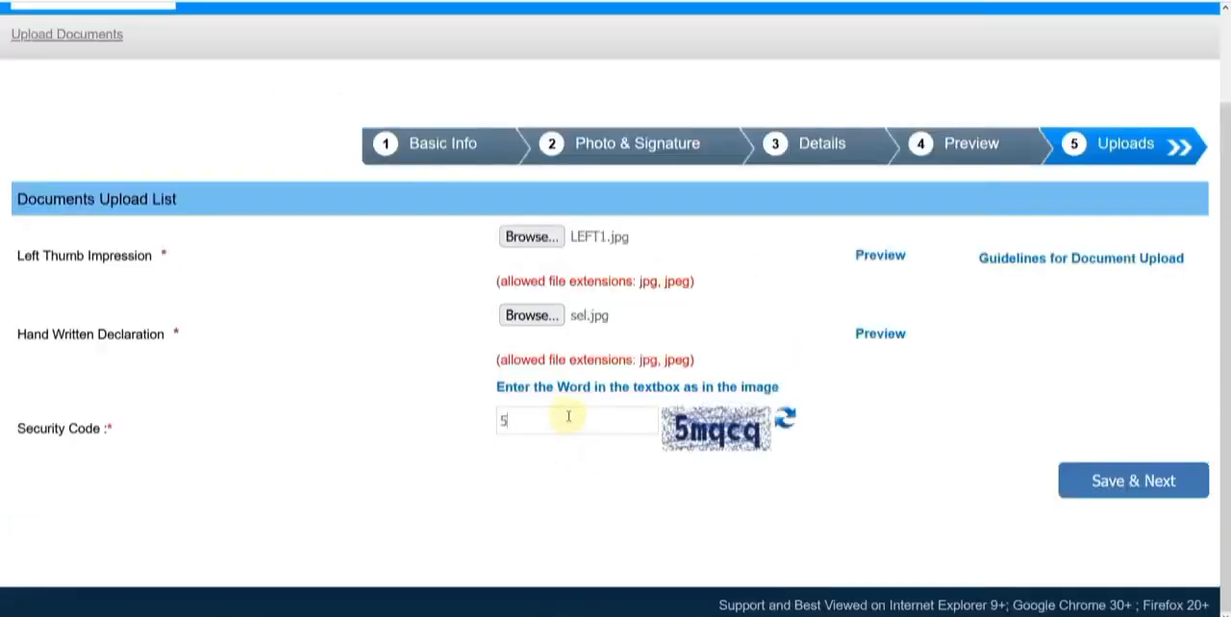
Fill in the security code from the image, save the document uploads and confirm the submission
left_click(568, 417)
type("5mqcq")
left_click(1104, 481)
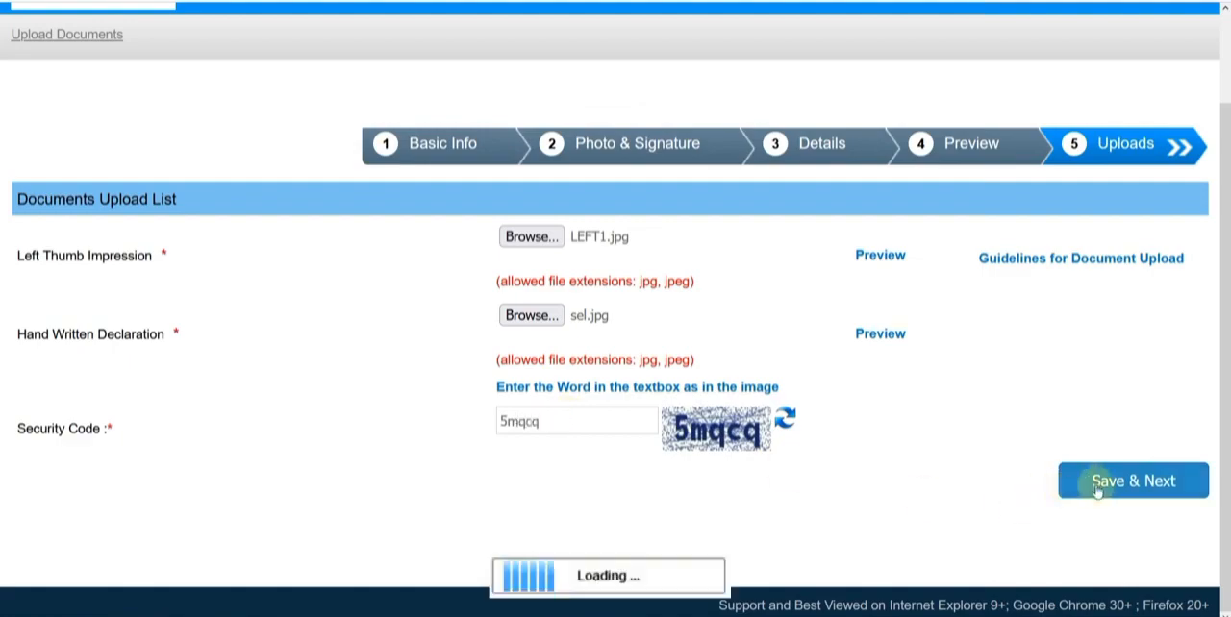
left_click(671, 346)
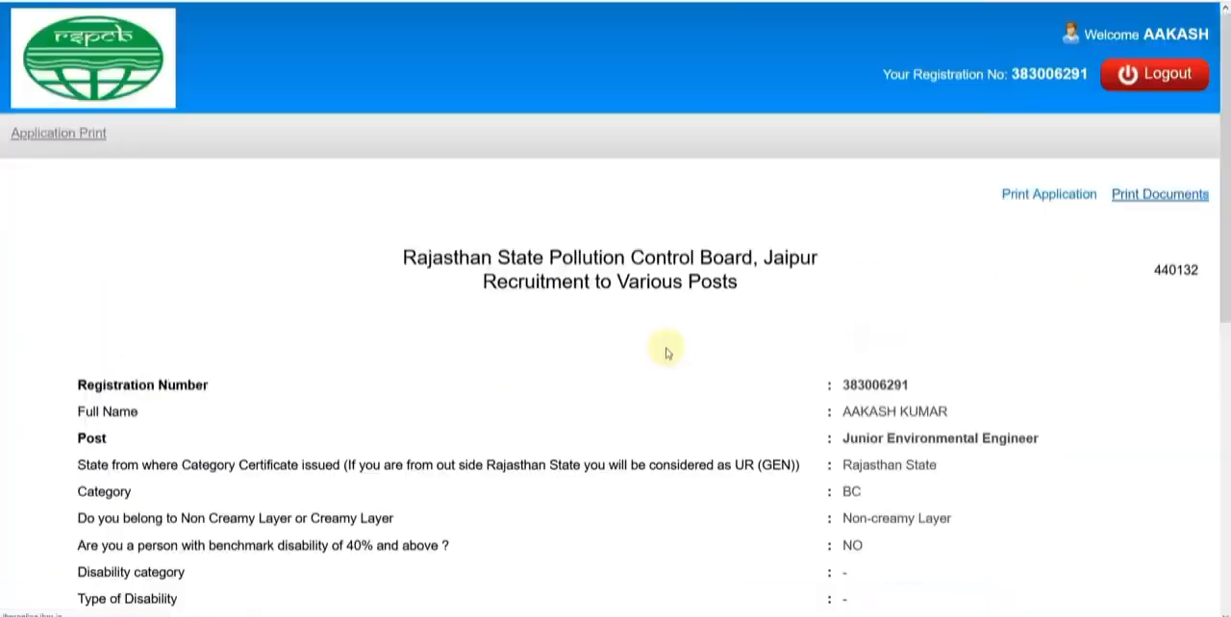